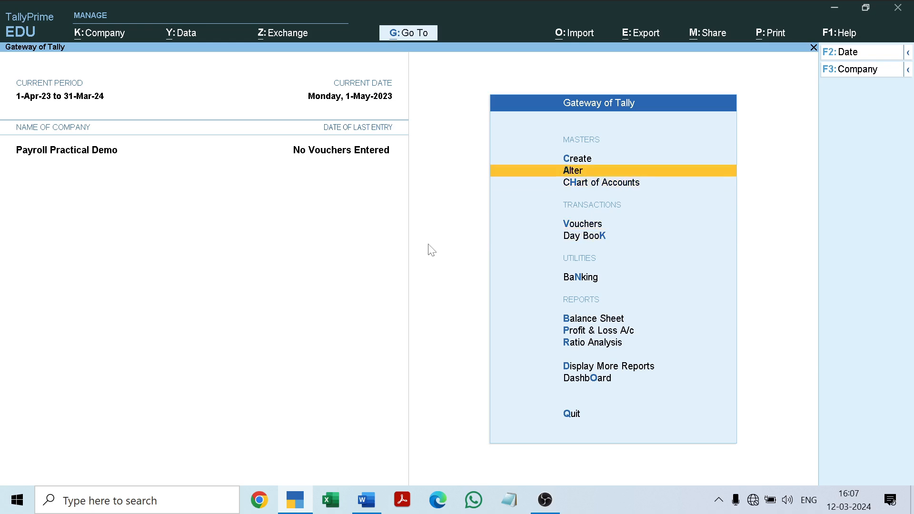
Step: Review the existing employee groups among the payroll masters available for alteration
key("Return")
key("Down")
key("Down")
key("Down")
key("Down")
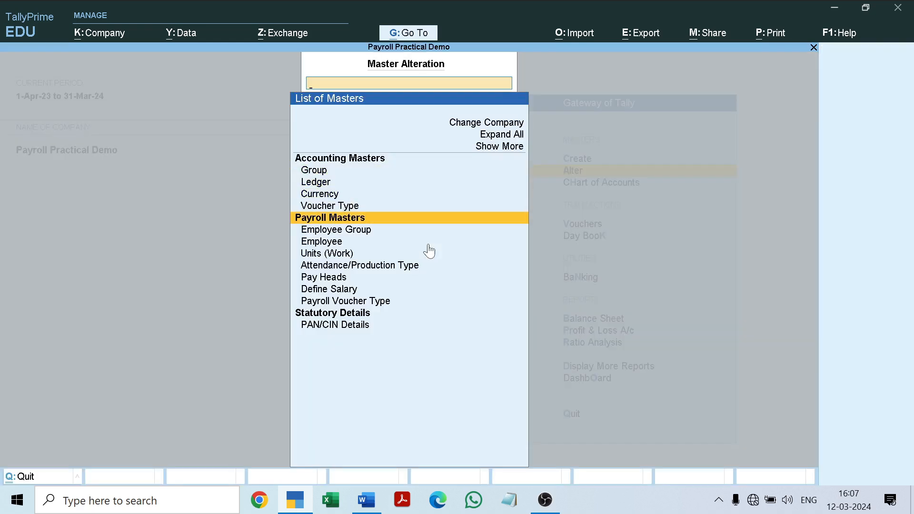
key("Down")
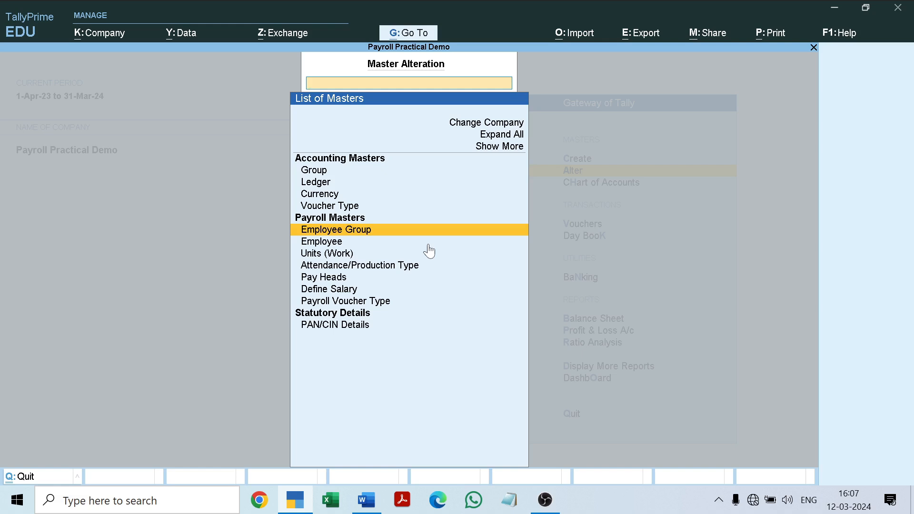
key("Return")
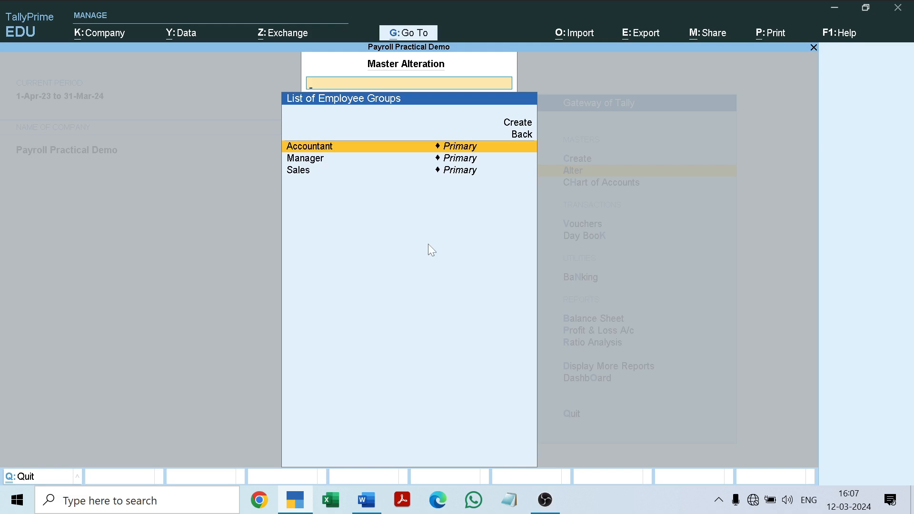
key("Down")
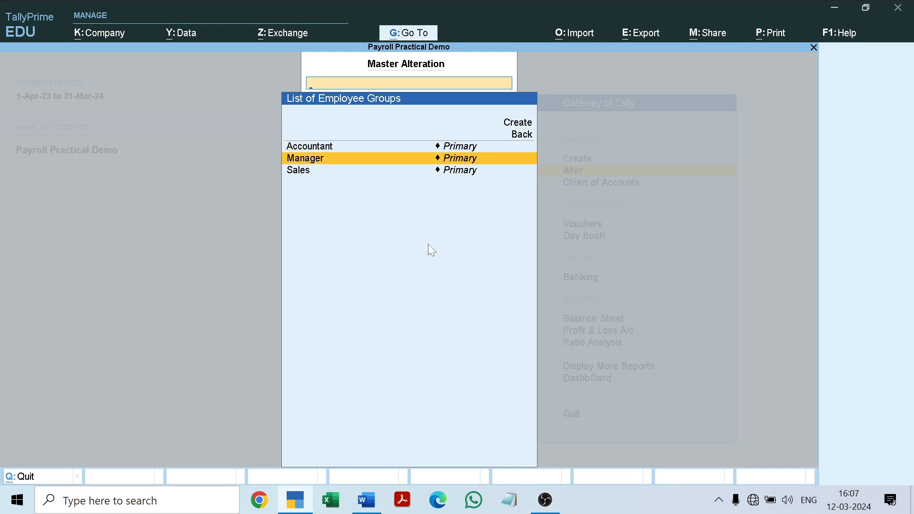
key("Escape")
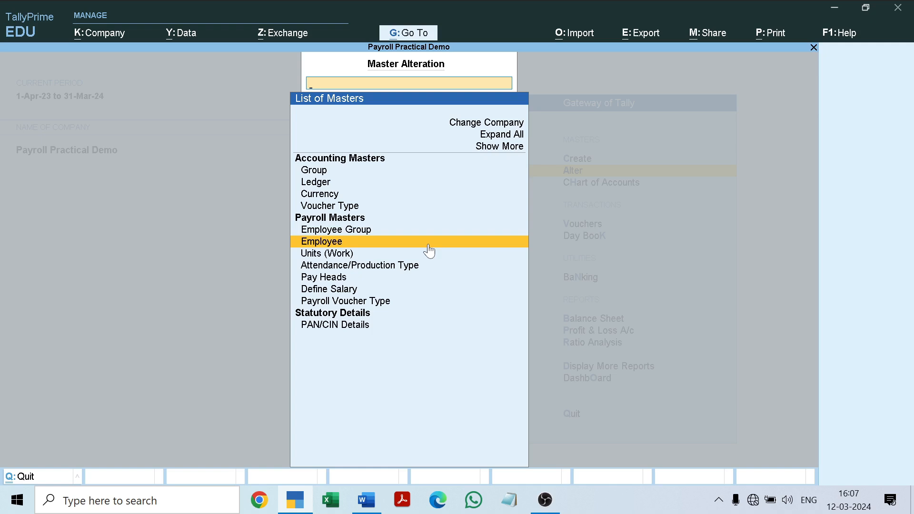
Step: Review the existing work units among the payroll masters
key("Down")
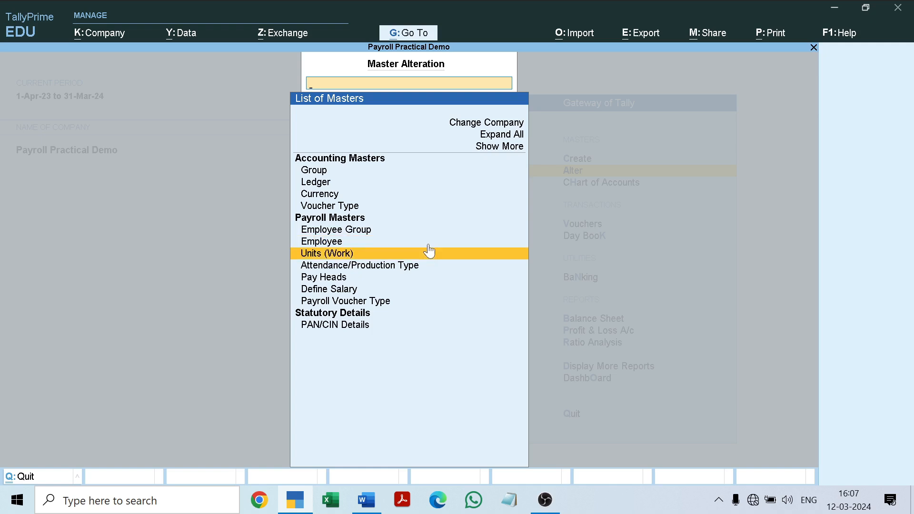
left_click(429, 251)
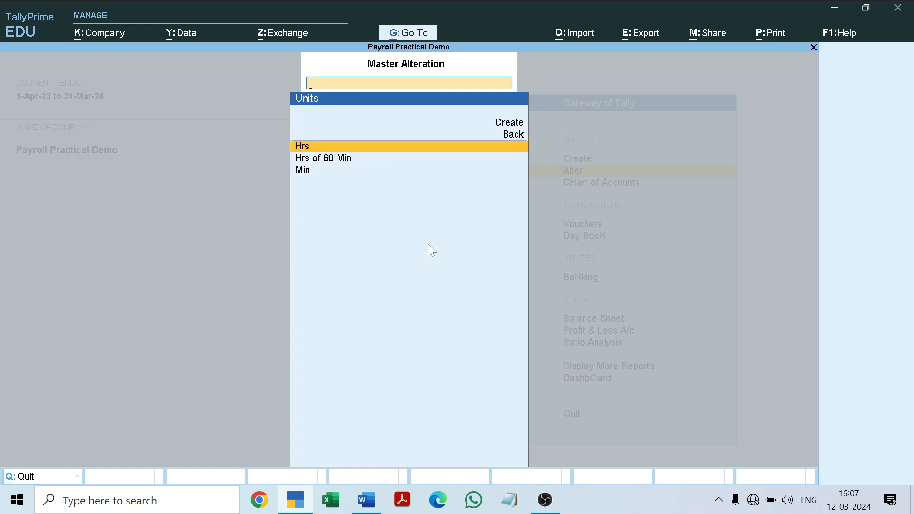
key("Escape")
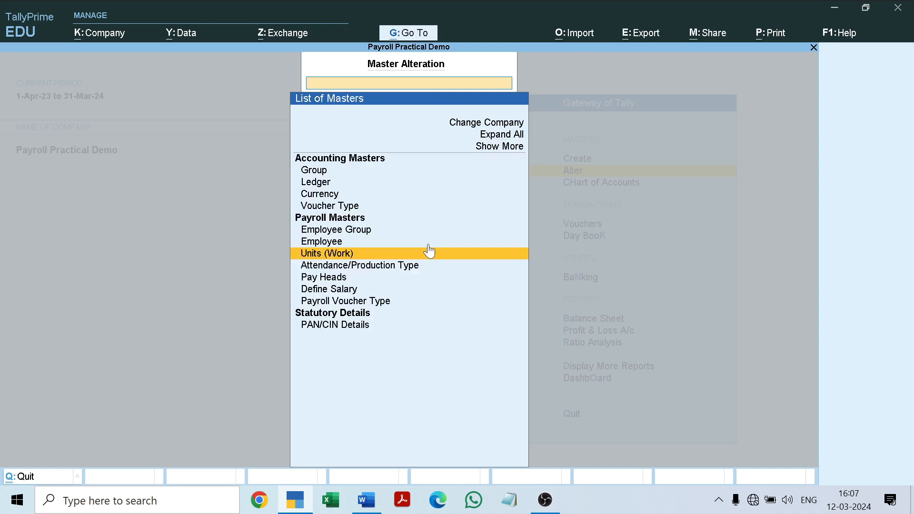
Step: Review the existing attendance/production types, and leave master alteration
key("Down")
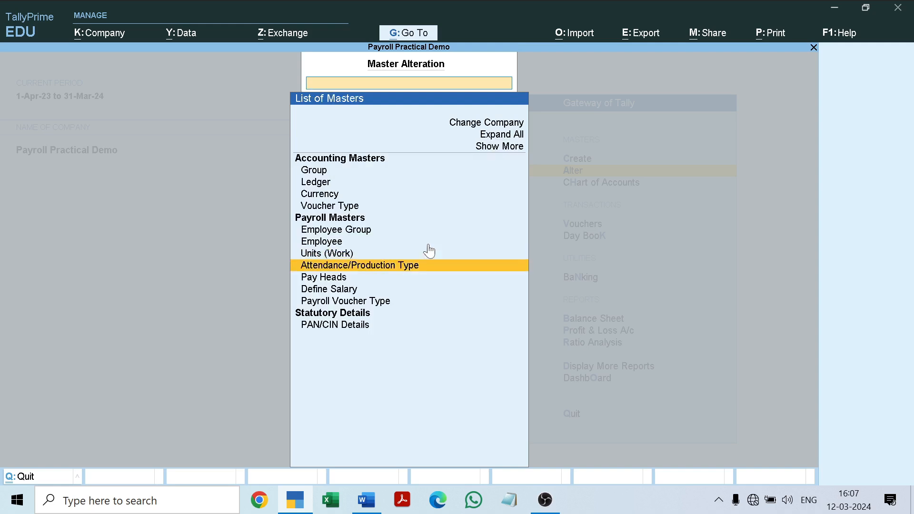
key("Return")
key("Down")
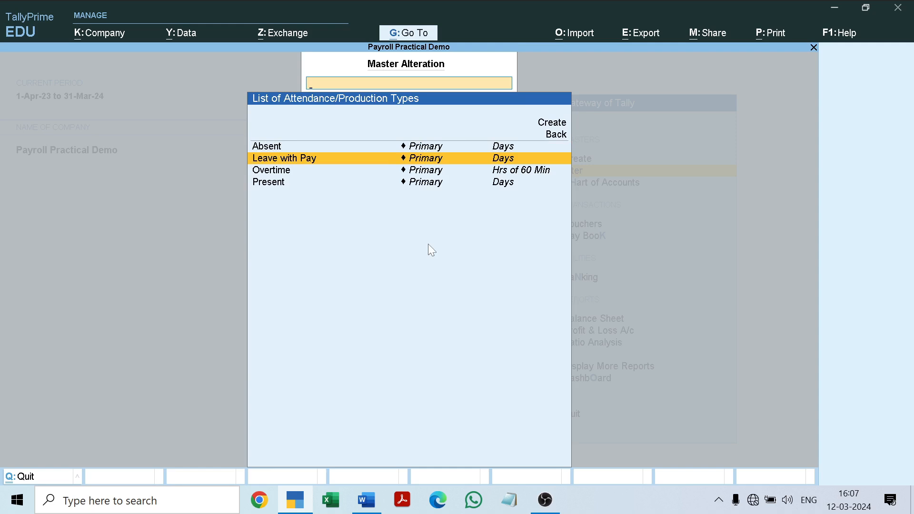
key("Down")
key("Down")
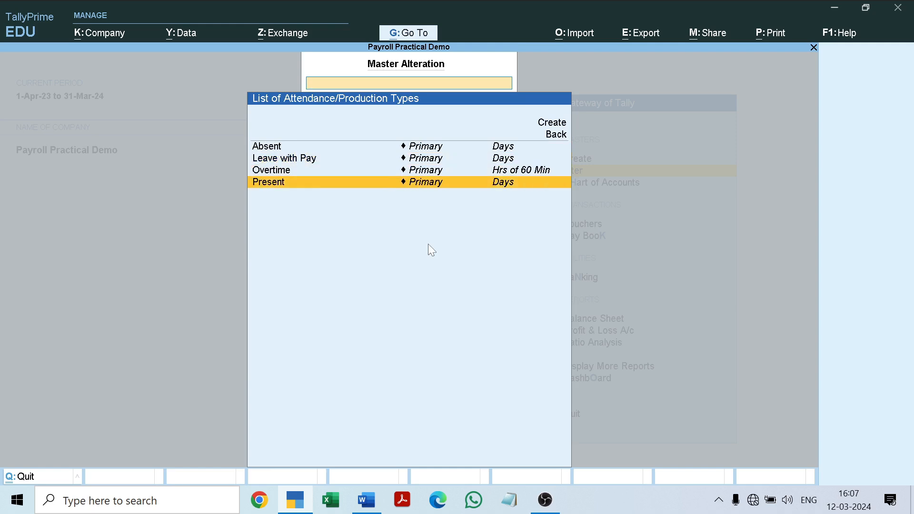
key("Up")
key("Up")
key("Up")
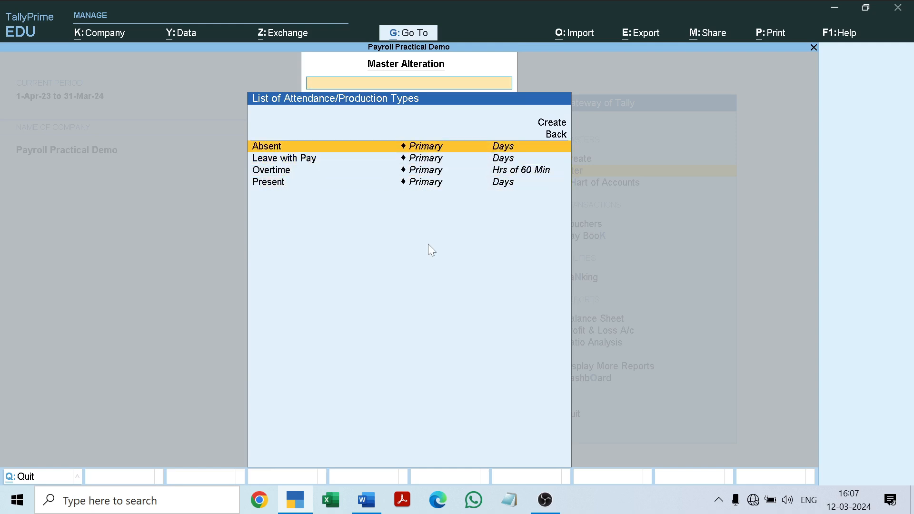
key("Escape")
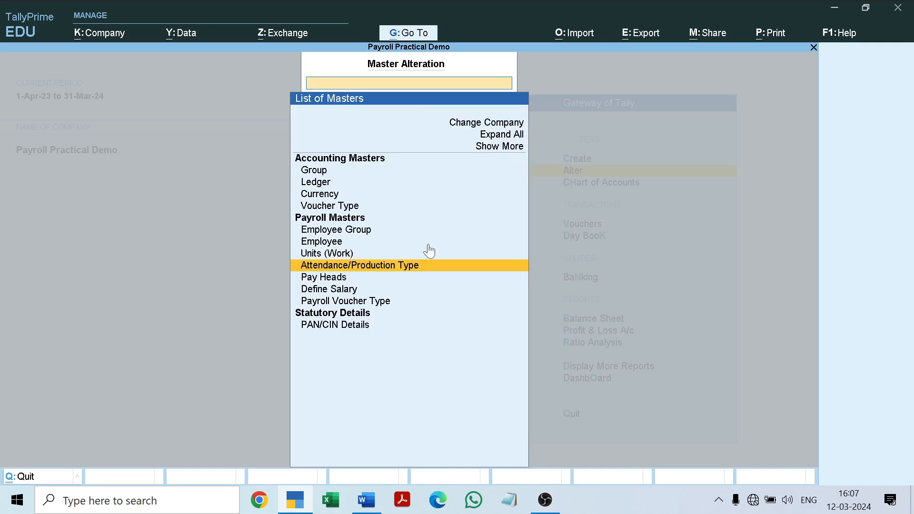
key("Up")
key("Up")
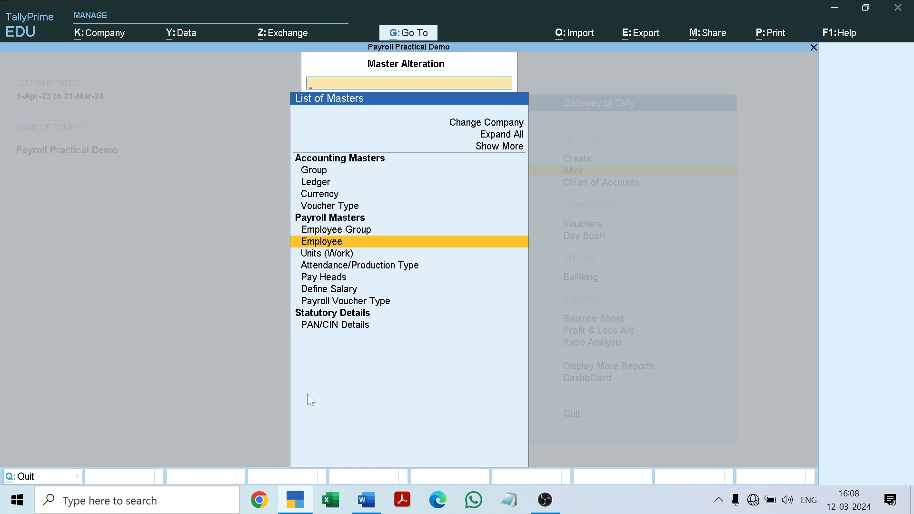
key("Escape")
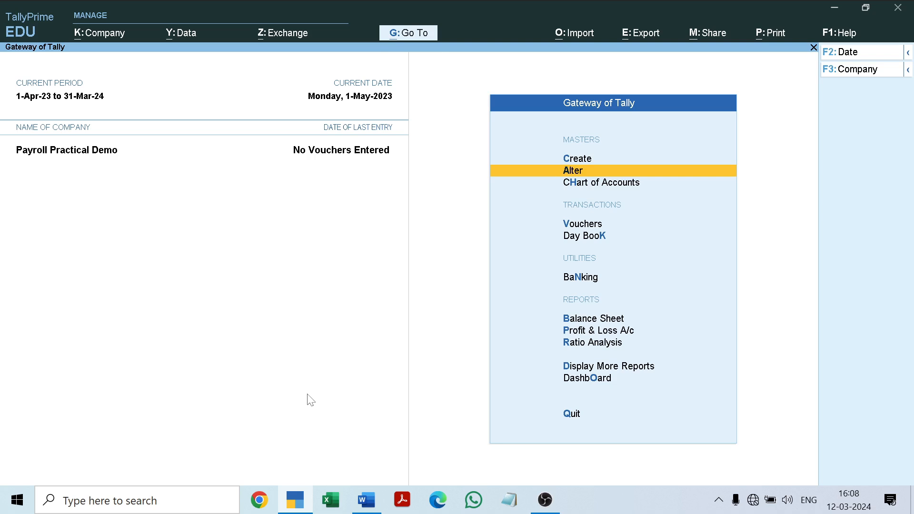
Step: Switch to the Word document VSGC Payroll Management.docx and read the employee groups and the first employee's details
left_click(364, 500)
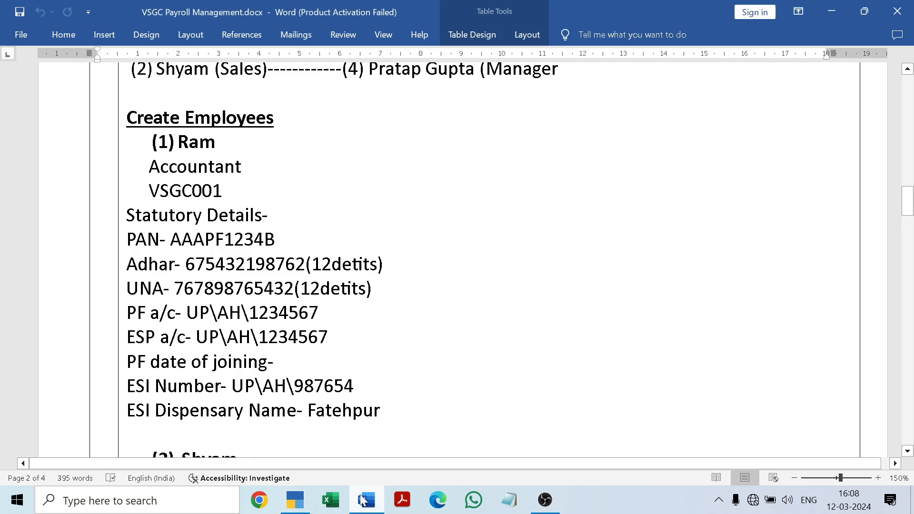
left_click_drag(907, 209, 906, 187)
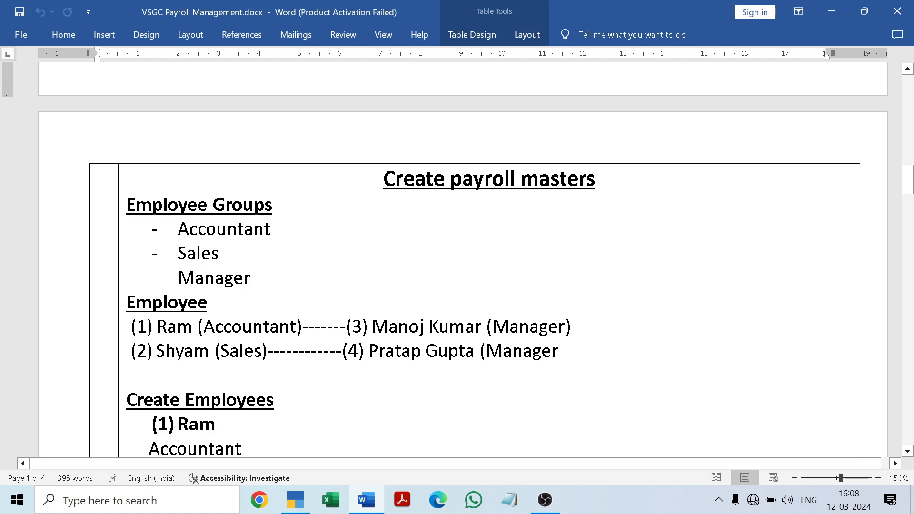
left_click_drag(912, 188, 912, 208)
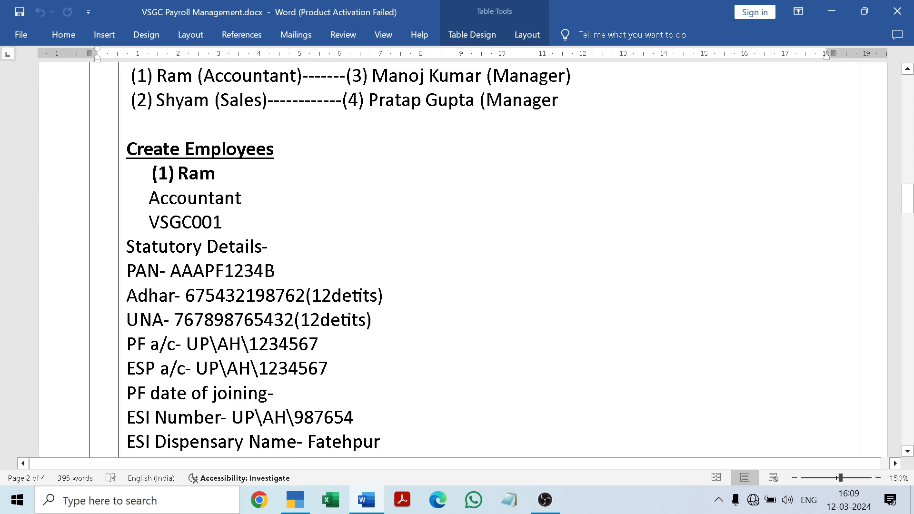
Step: Switch back to TallyPrime and check the books beginning date in the company's alteration form, quitting without saving
left_click(295, 500)
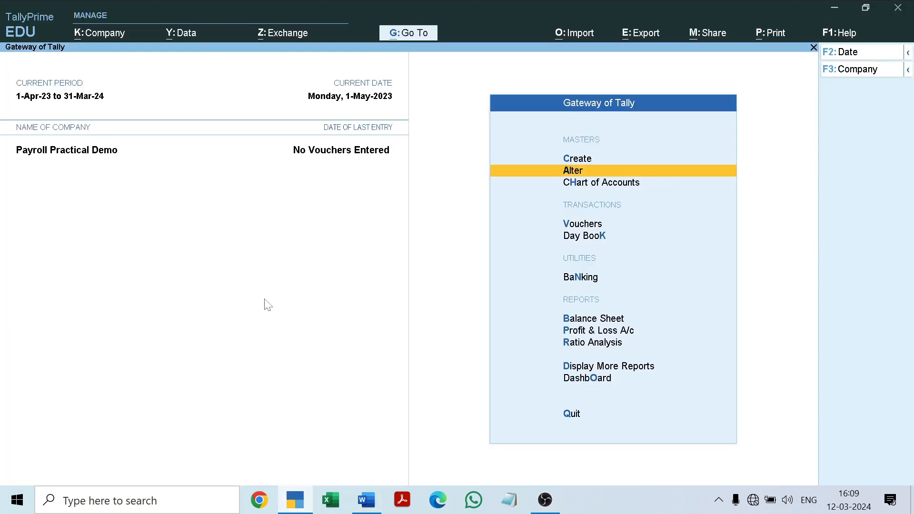
key("Down")
key("Down")
key("Up")
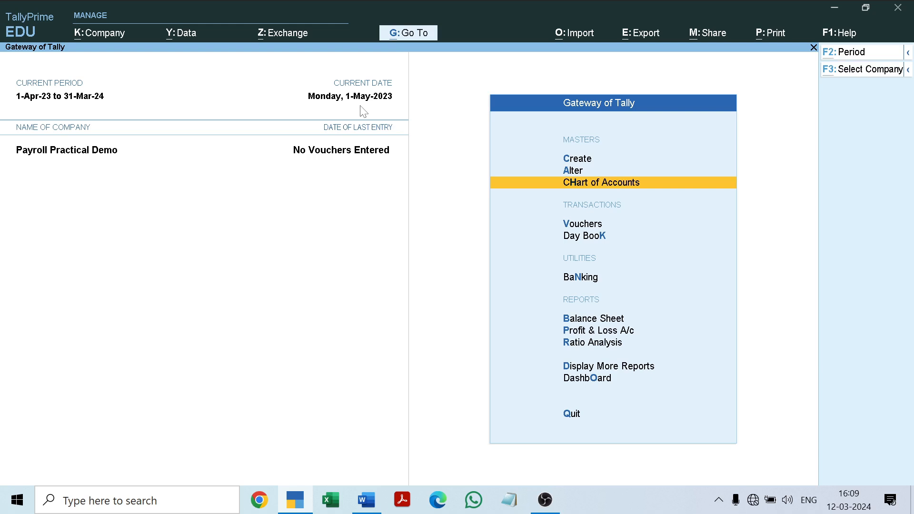
key("alt+k")
key("Down")
key("Return")
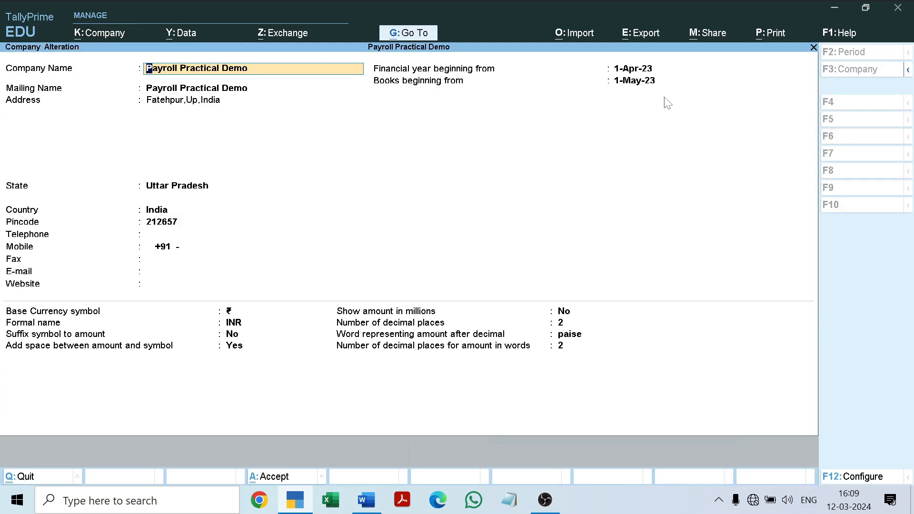
left_click(630, 85)
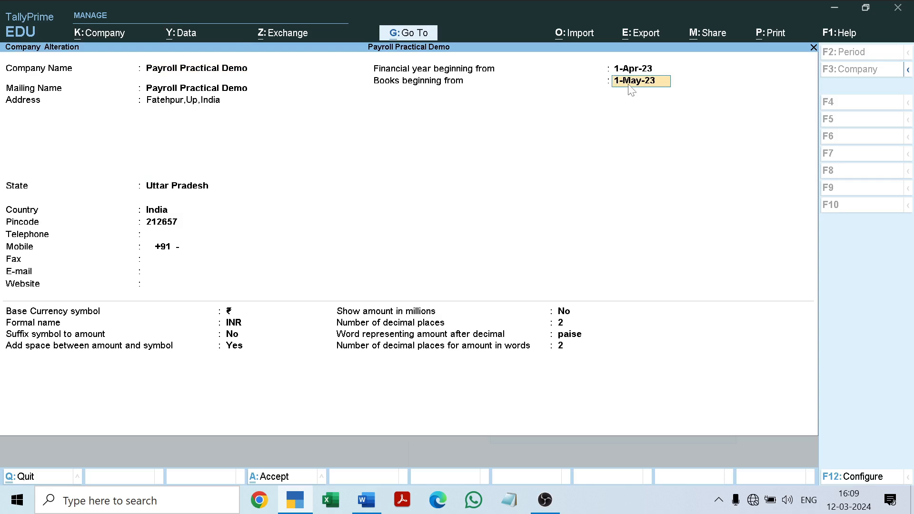
key("BackSpace")
key("Escape")
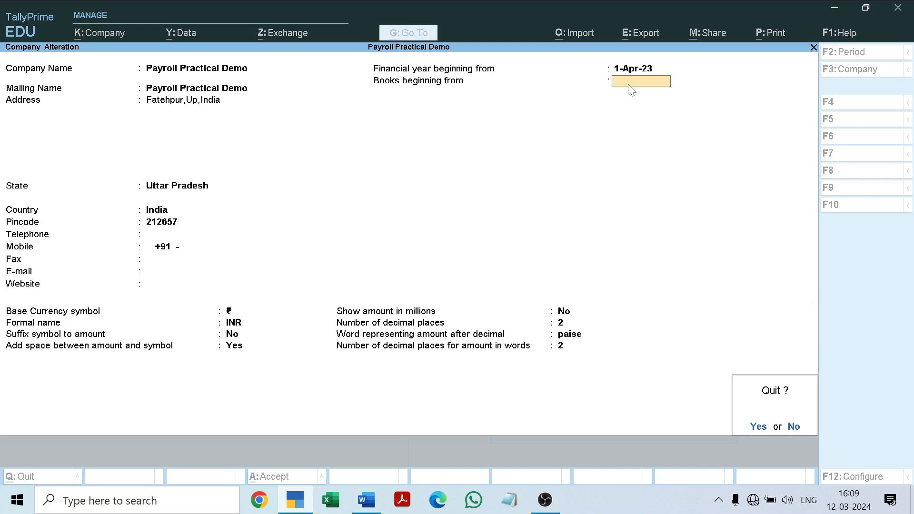
key("y")
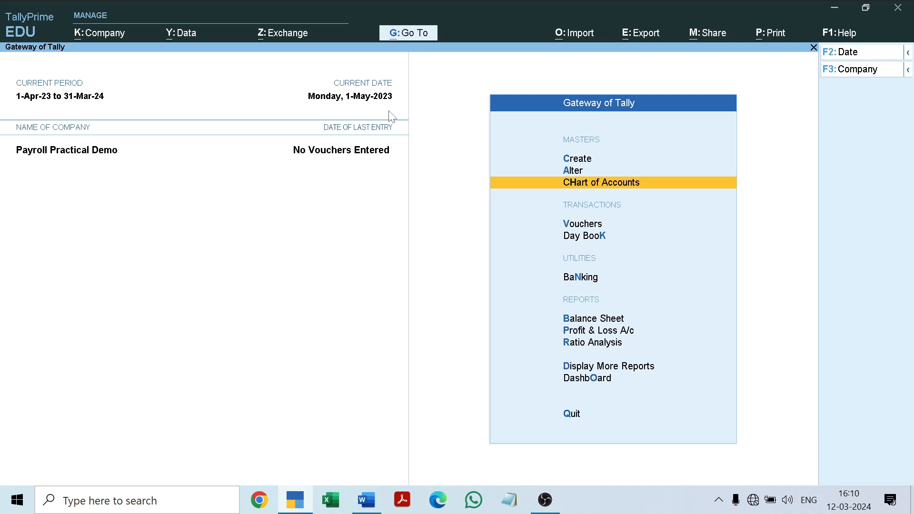
Step: Start a new employee master under payroll masters and enter the first employee's name, leaving the alias blank
key("Up")
key("Up")
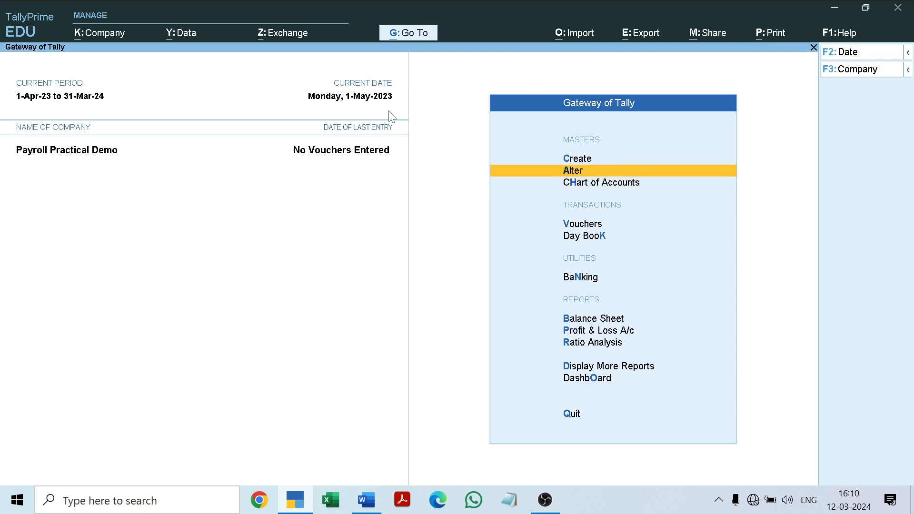
key("Return")
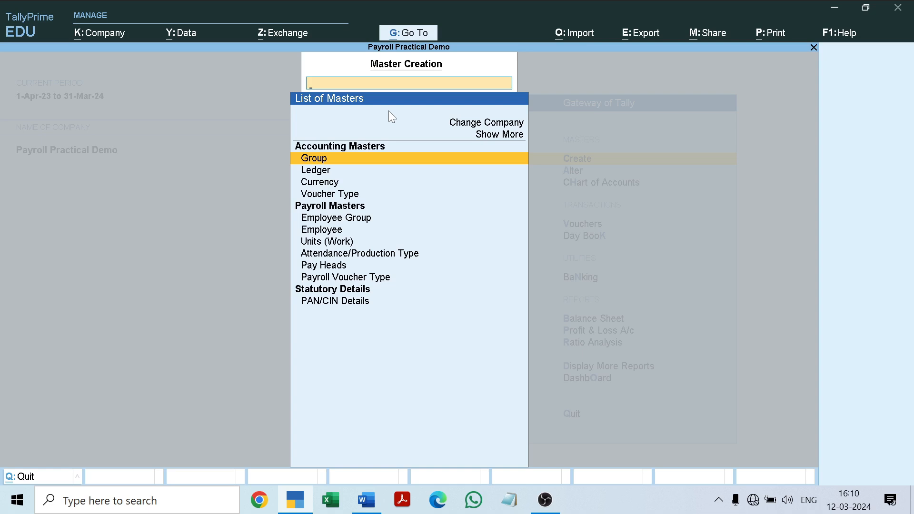
key("Down")
key("Down")
key("Down")
key("Down")
key("Down")
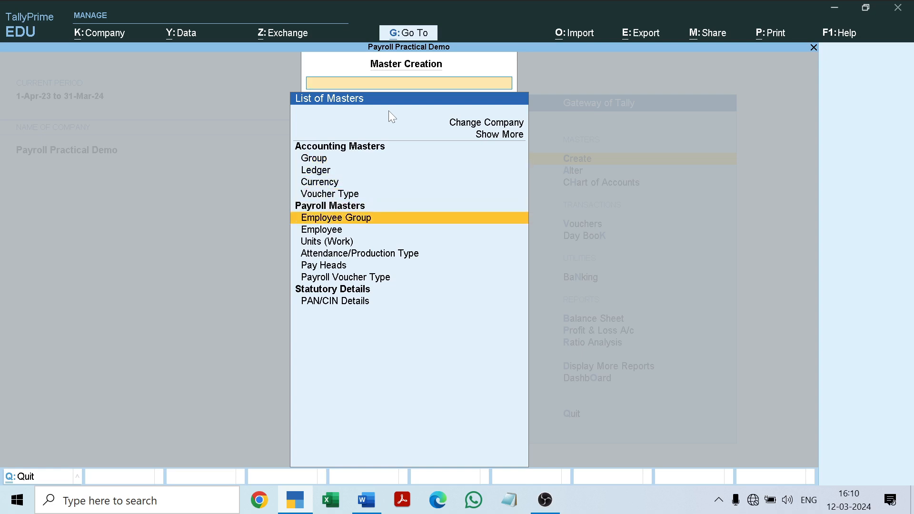
key("Down")
key("Return")
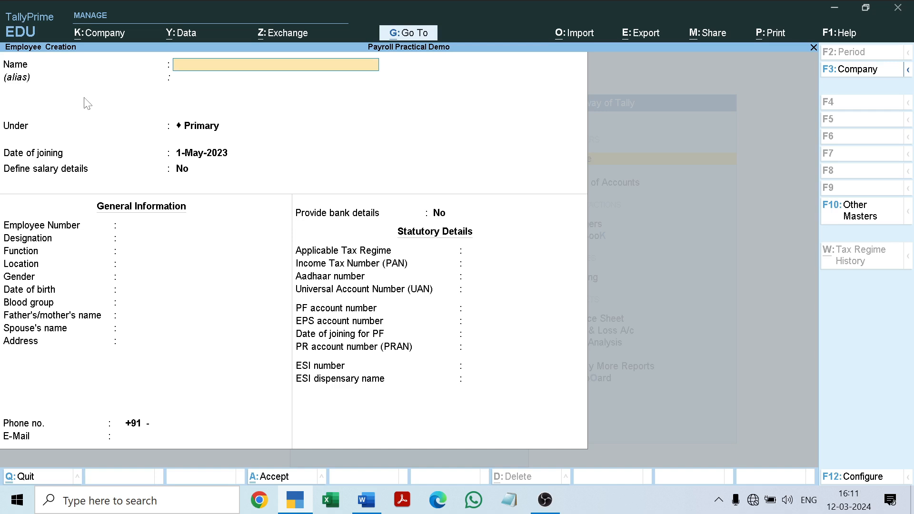
type("Ram")
key("Return")
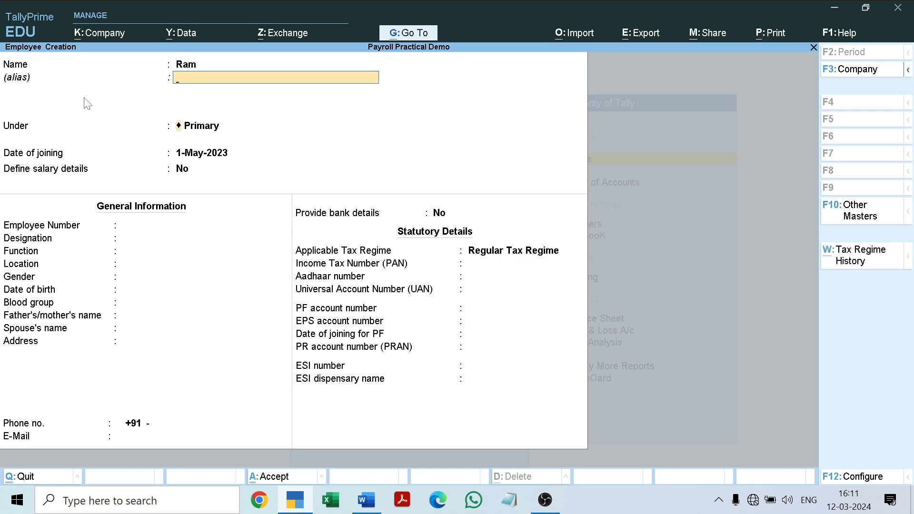
key("Return")
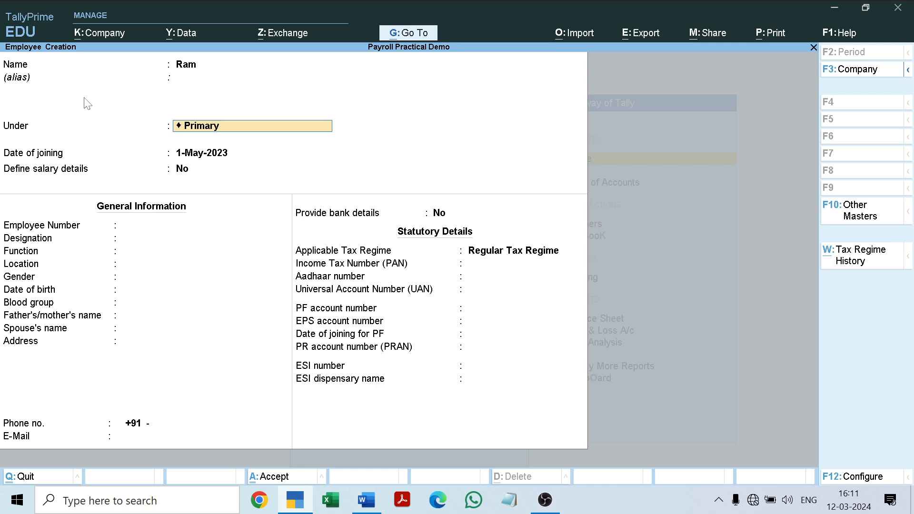
Step: Place the employee under the Accountant group, keeping 1-May-2023 as date of joining and No for defining salary details
key("BackSpace")
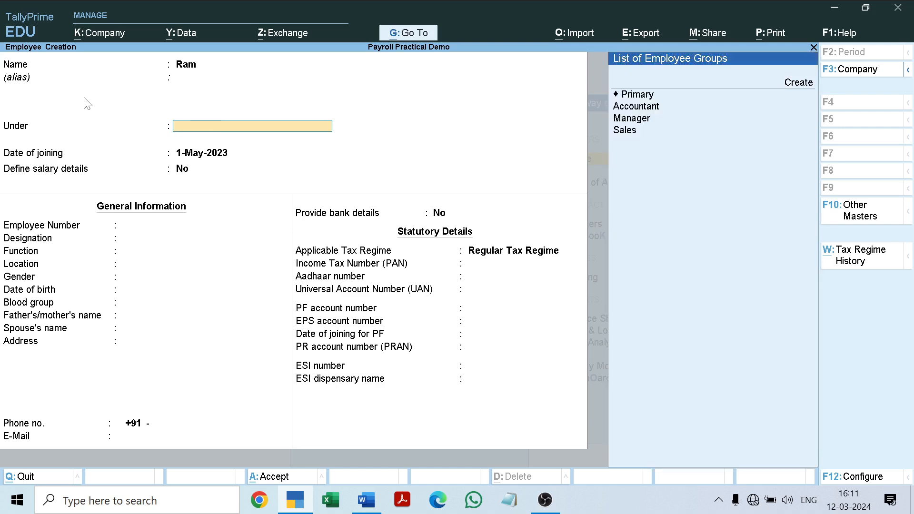
key("Down")
key("Down")
key("Down")
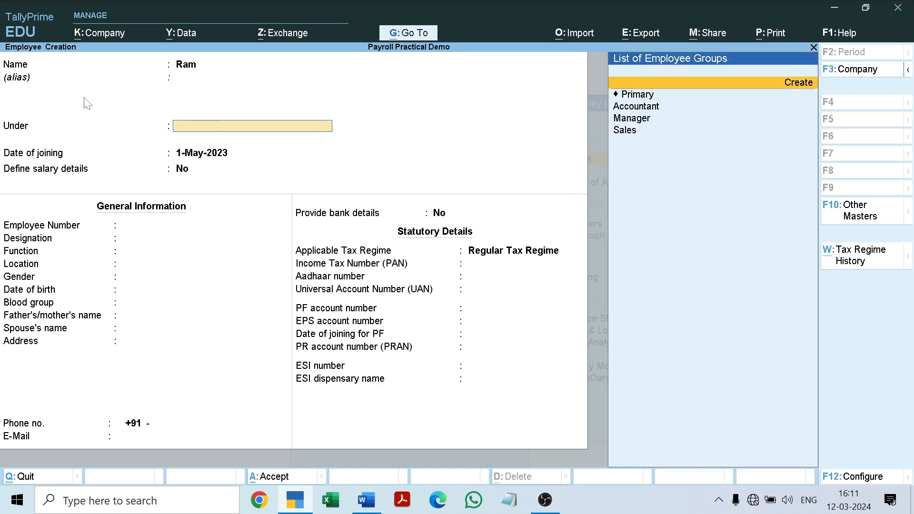
key("Return")
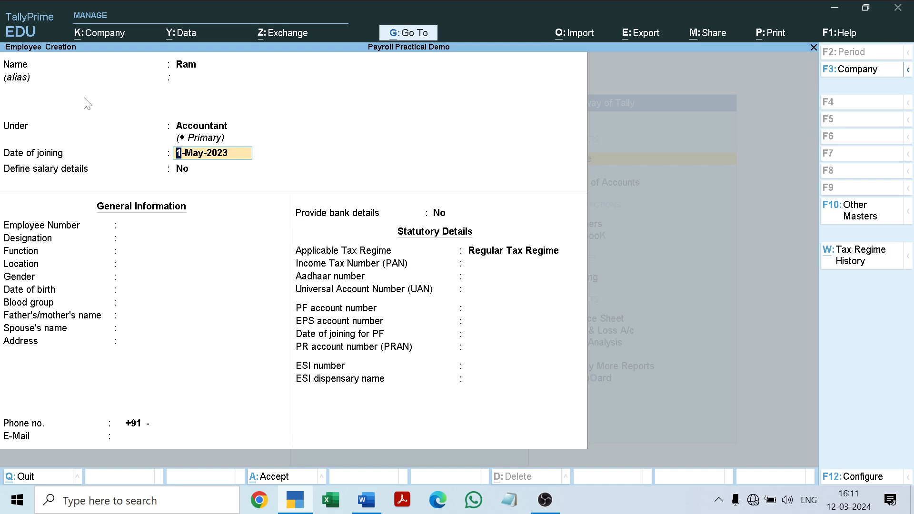
key("Return")
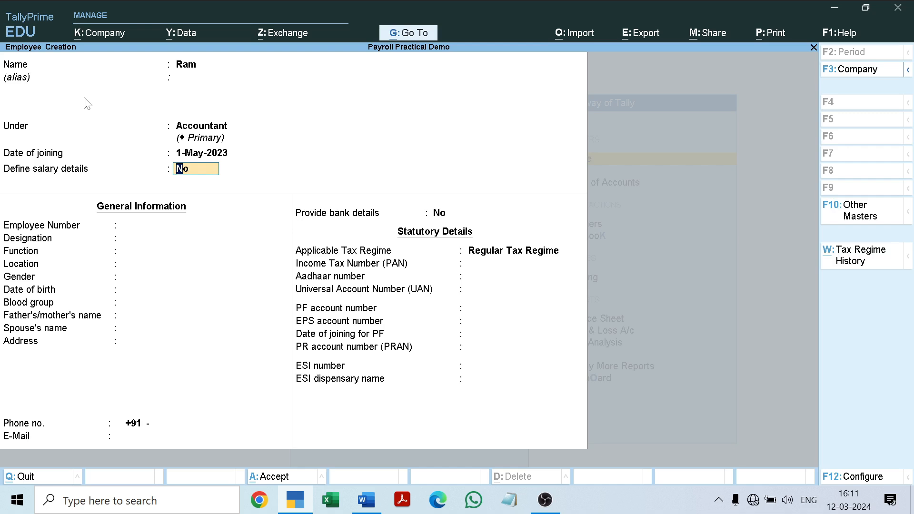
key("Return")
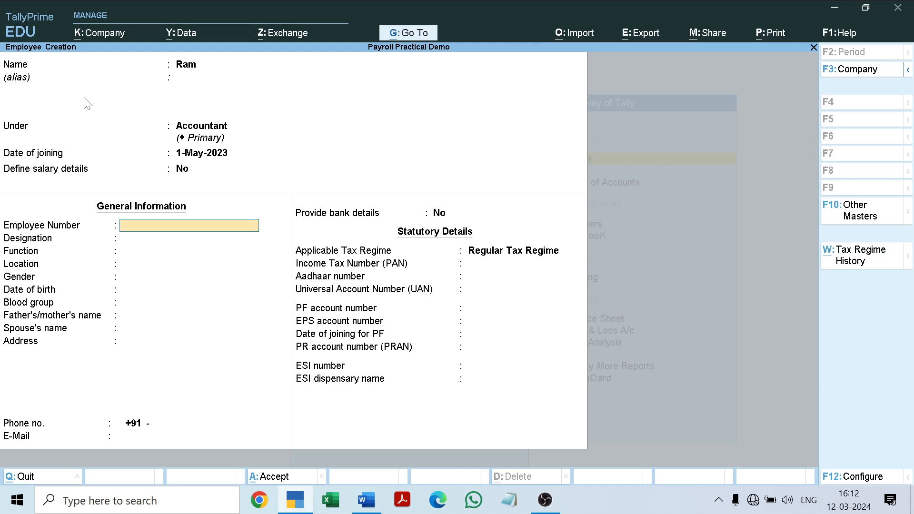
Step: Enter the employee number from the payroll document and set the designation to Accountant
type("VSGC001")
key("Return")
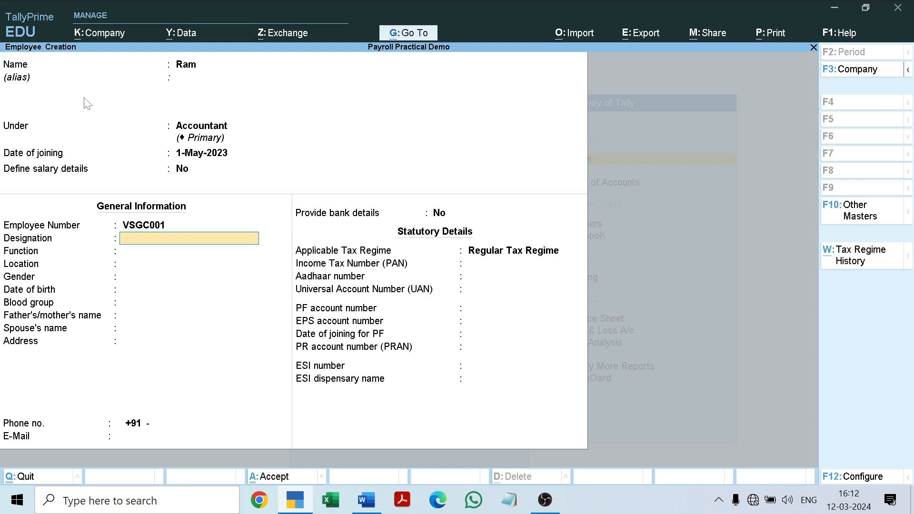
type("Accou")
type("ntant")
key("Return")
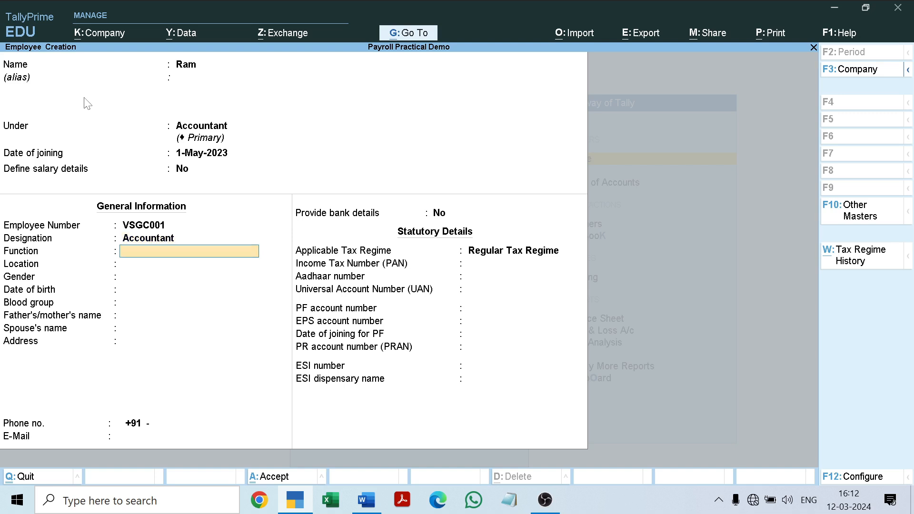
Step: Set the function to Accounting and, after checking the Word payroll document, set the location to Fatehpur
type("Accounting")
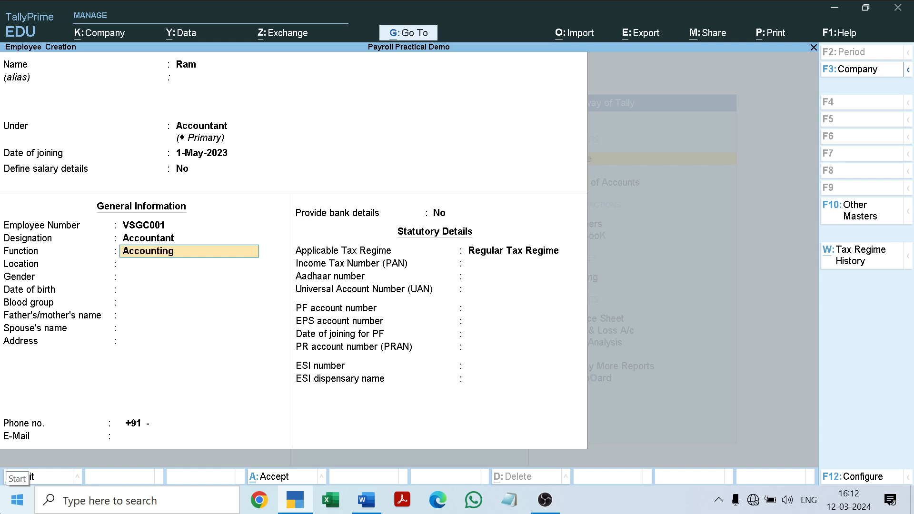
key("Return")
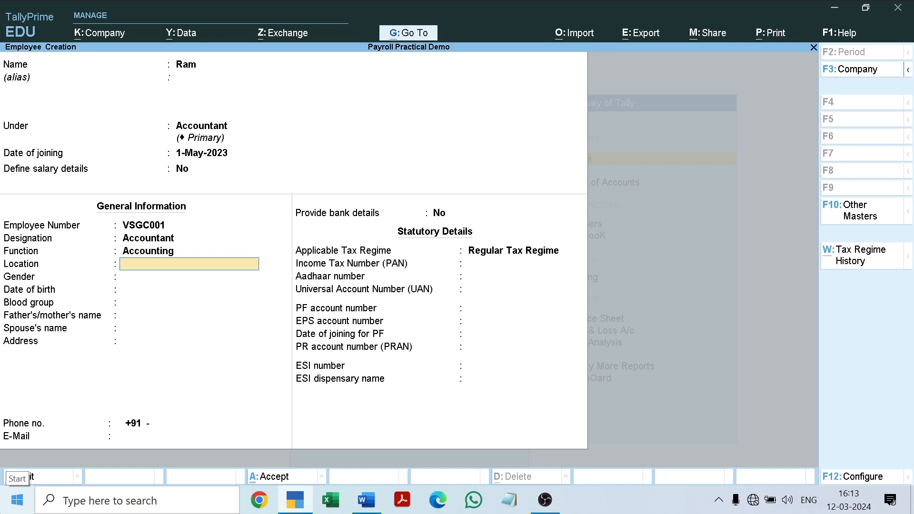
left_click(366, 500)
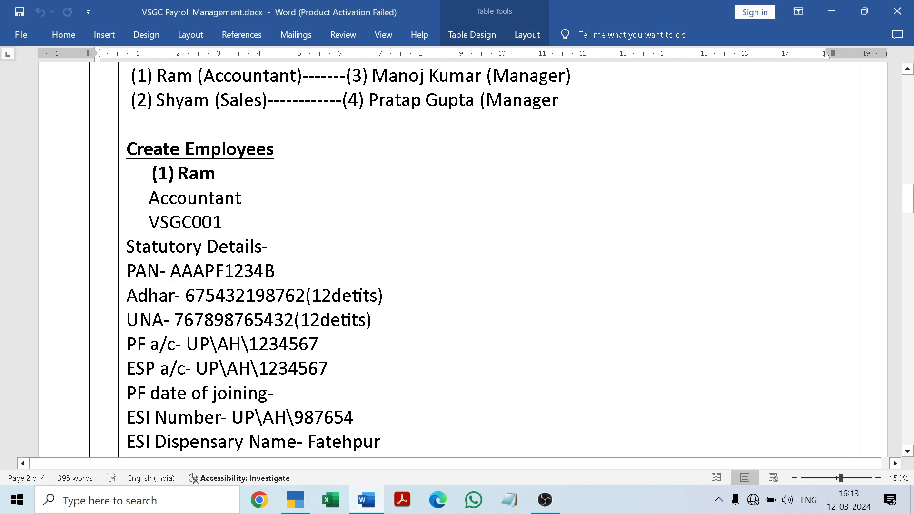
left_click(370, 503)
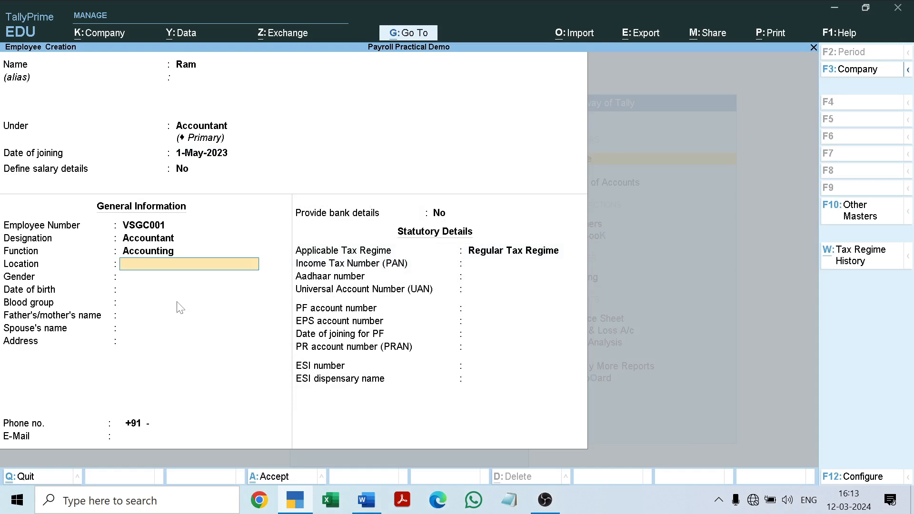
type("Fatehpur")
key("Return")
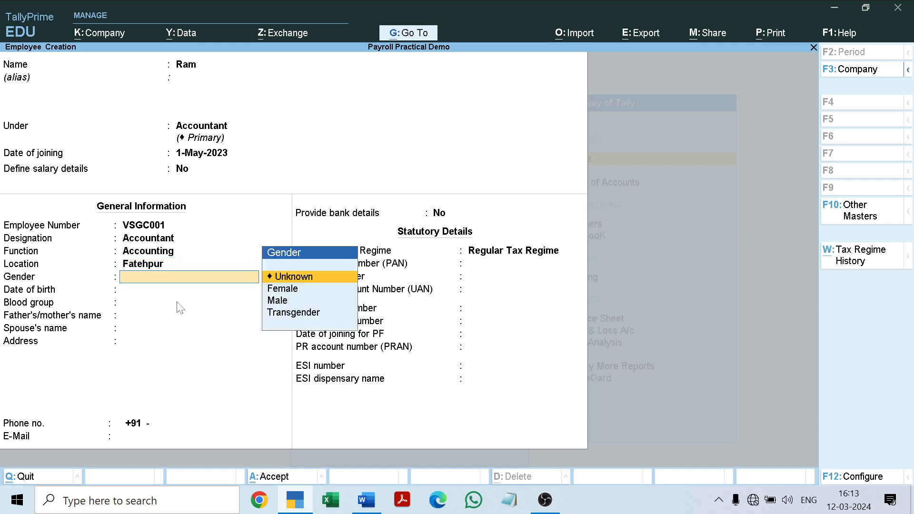
Step: Choose Male as the employee's gender and leave the date of birth blank
key("Down")
key("Down")
key("Return")
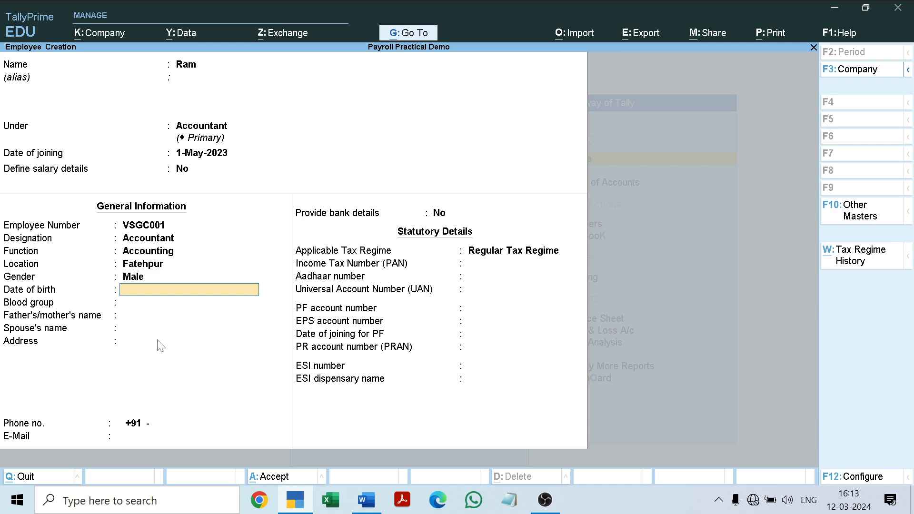
key("Return")
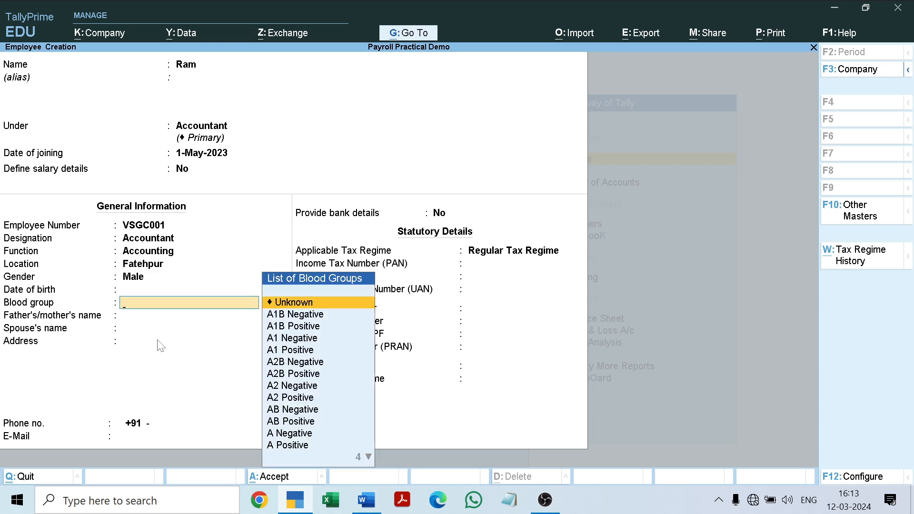
Step: Set the employee's blood group to A Positive
key("Down")
key("Down")
key("Down")
key("Down")
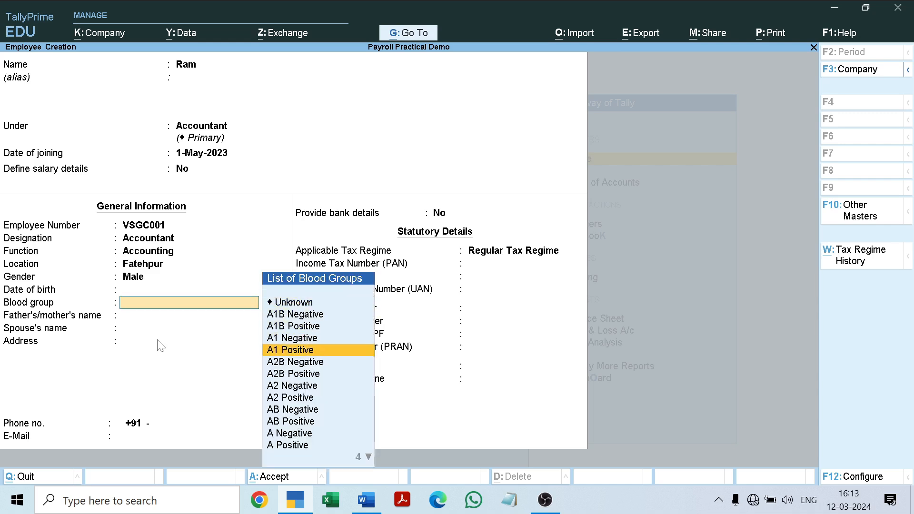
key("Down")
key("Down")
key("Down")
key("Down")
key("Down")
key("Down")
key("Down")
key("Down")
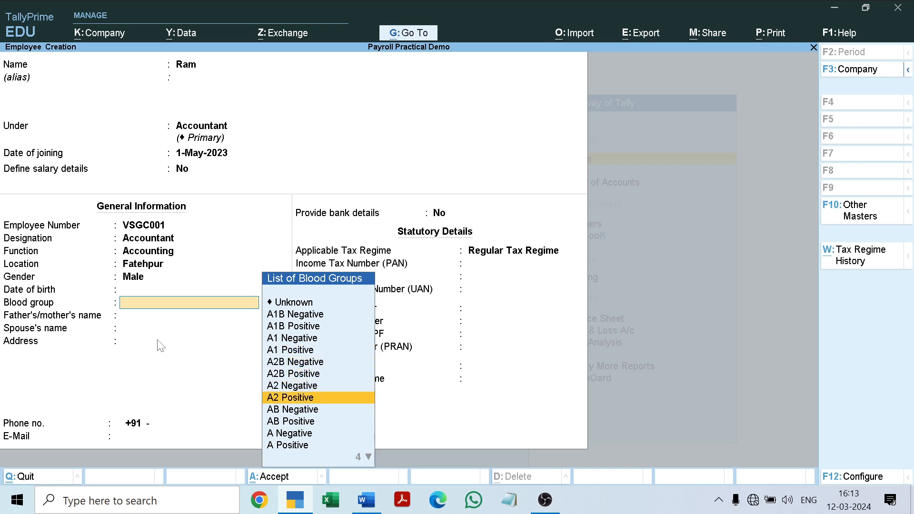
key("Return")
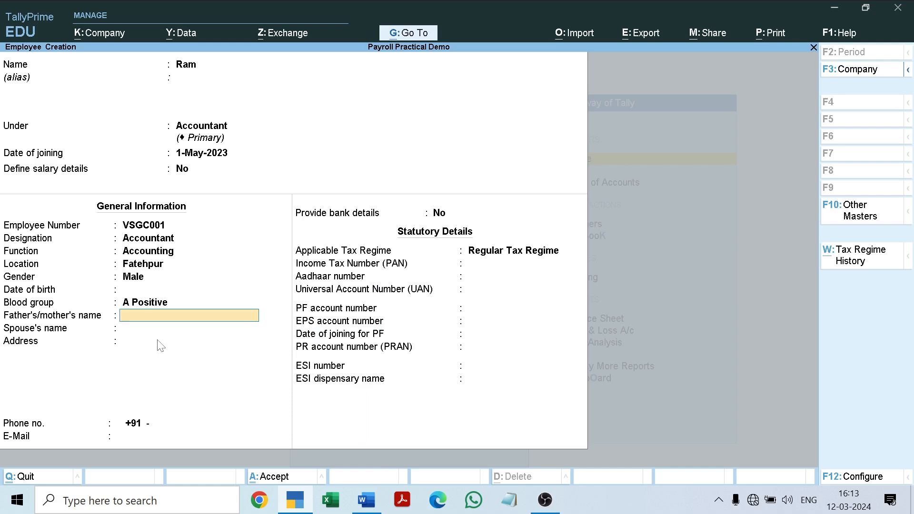
Step: Enter the father's name for the employee and leave the spouse's name blank
type("K")
type("rinsha")
key("BackSpace")
key("BackSpace")
key("BackSpace")
key("BackSpace")
type("ishna")
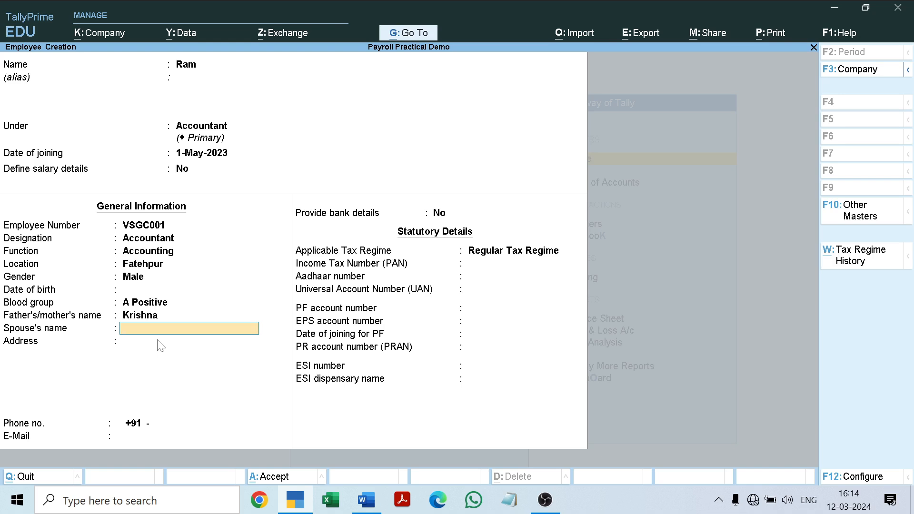
key("Return")
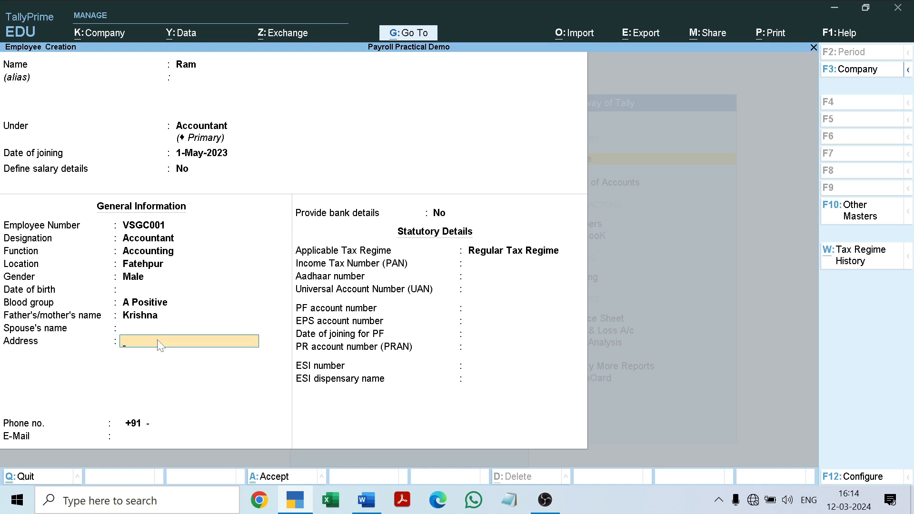
Step: Fill in the employee's address on two lines, with the country on the second line
type("Fatehpur Up")
key("Return")
type("India")
key("Return")
key("Return")
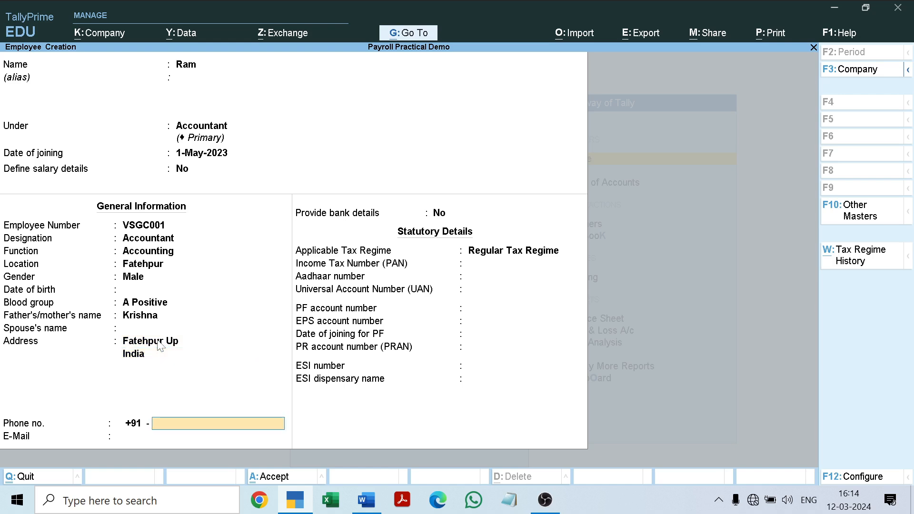
Step: Fill in the employee's phone number after the +91 country code
key("Return")
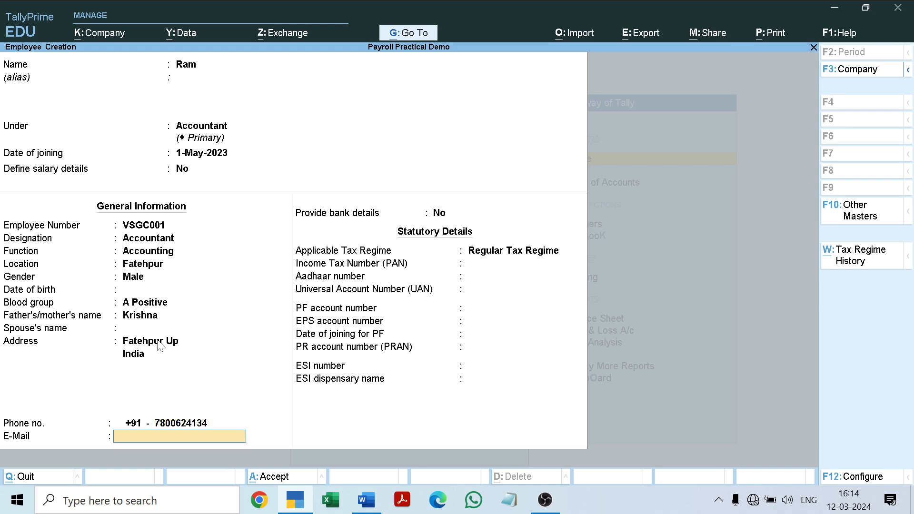
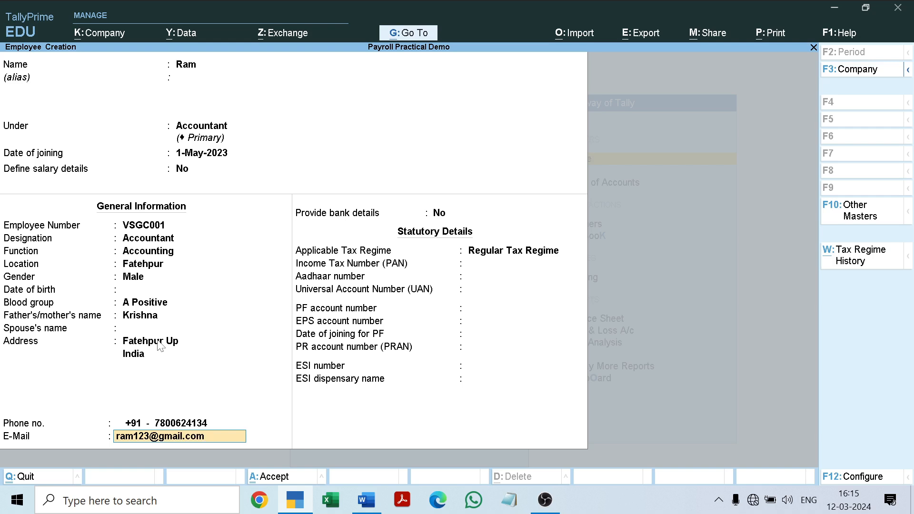
Step: Fill in the employee's e-mail address
key("Return")
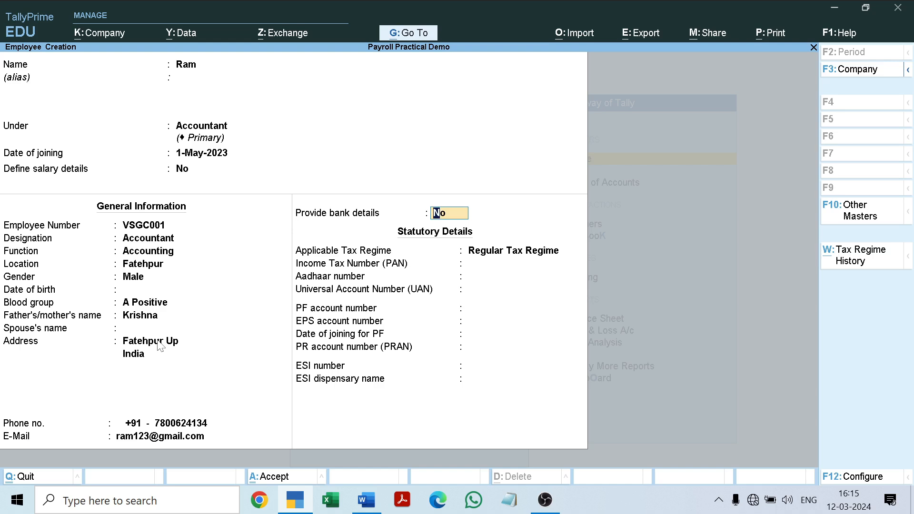
type("yes")
key("Return")
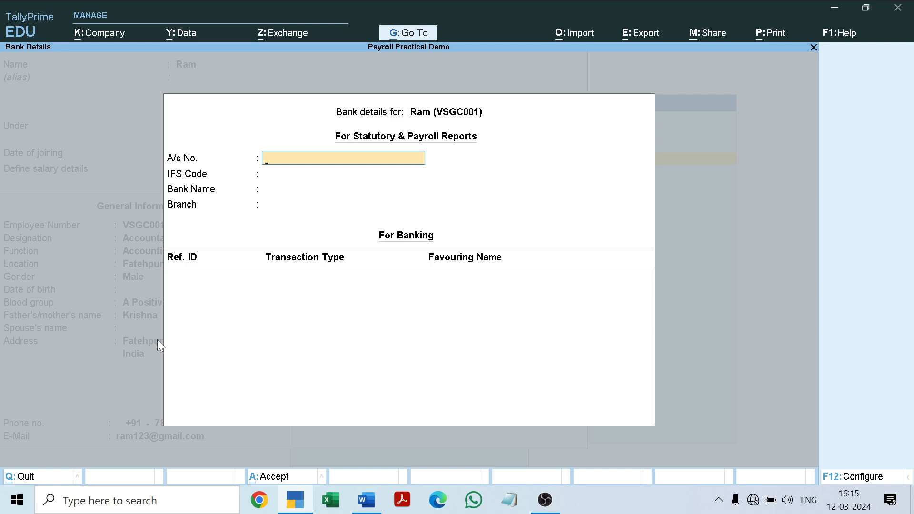
key("Escape")
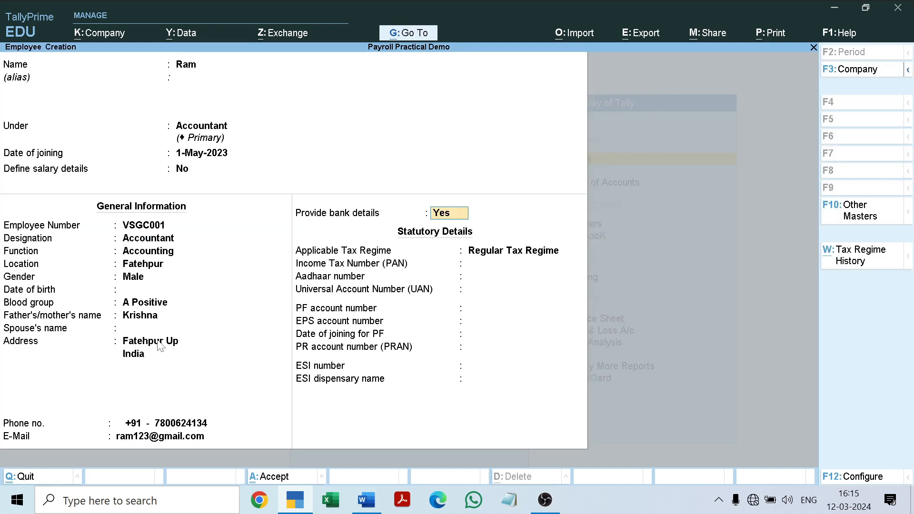
key("Return")
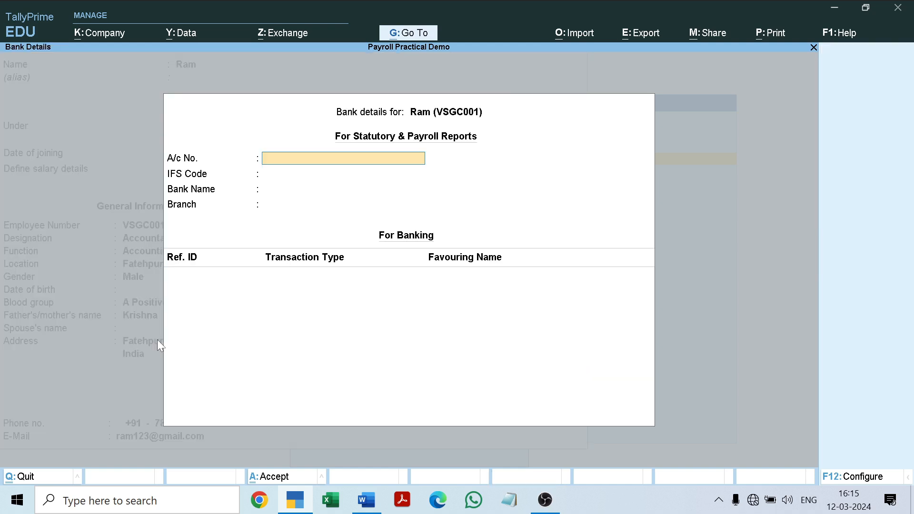
key("Escape")
Step: Set Provide bank details to No and keep Regular Tax Regime as the applicable tax regime
type("no")
key("Return")
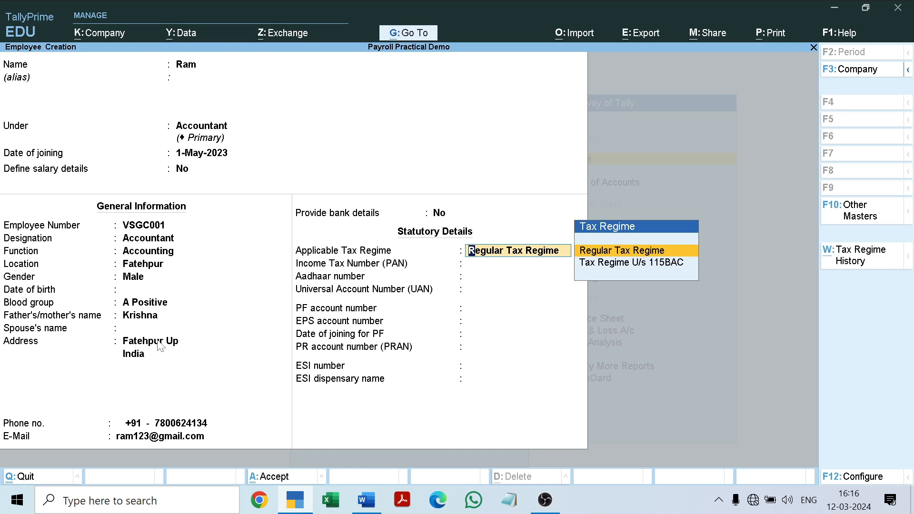
key("Return")
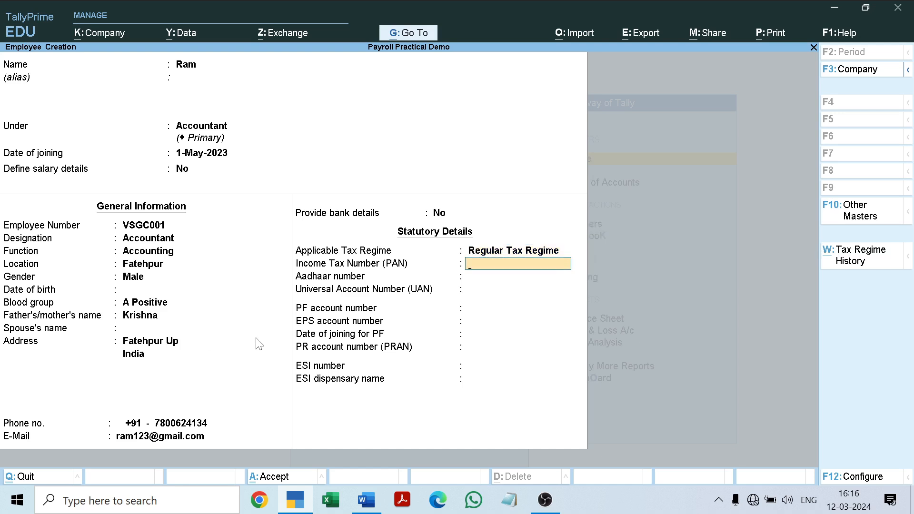
Step: Copy the first employee's PAN from the Word document into the Income Tax Number field of the TallyPrime employee master
left_click(374, 508)
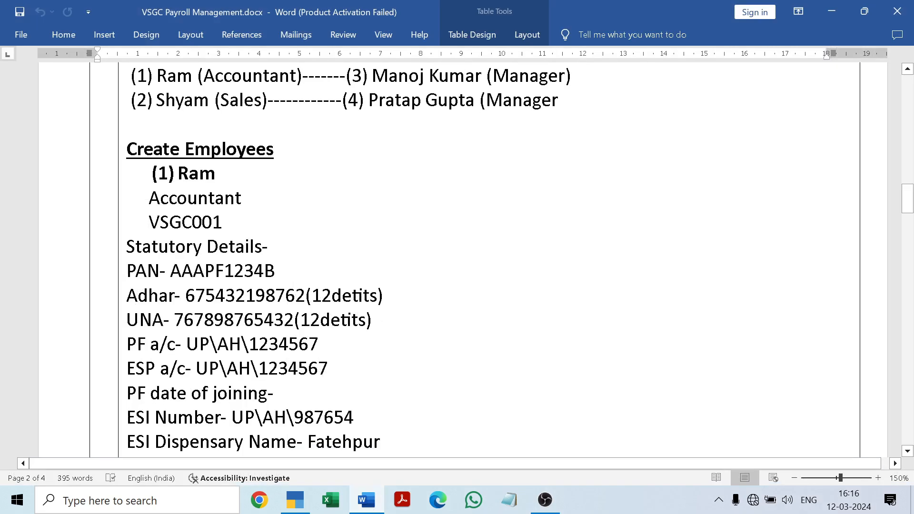
left_click_drag(170, 271, 286, 270)
key("ctrl+c")
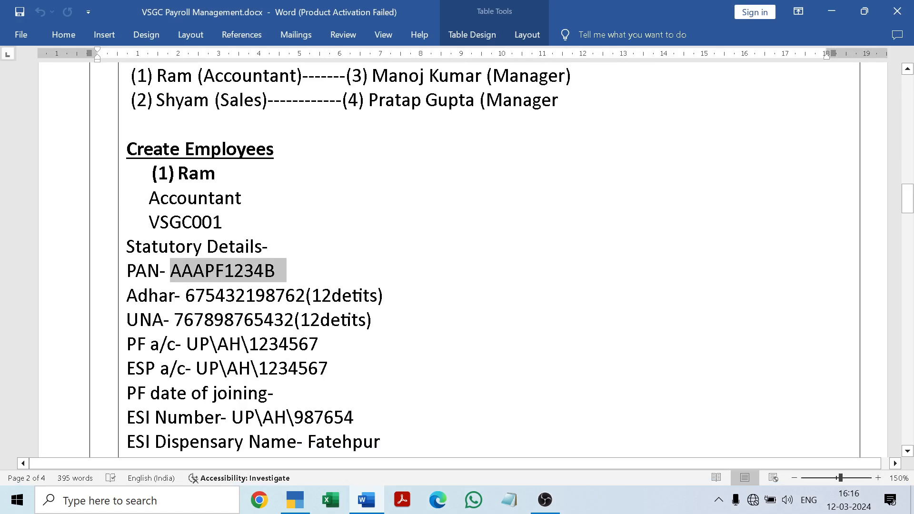
left_click(371, 503)
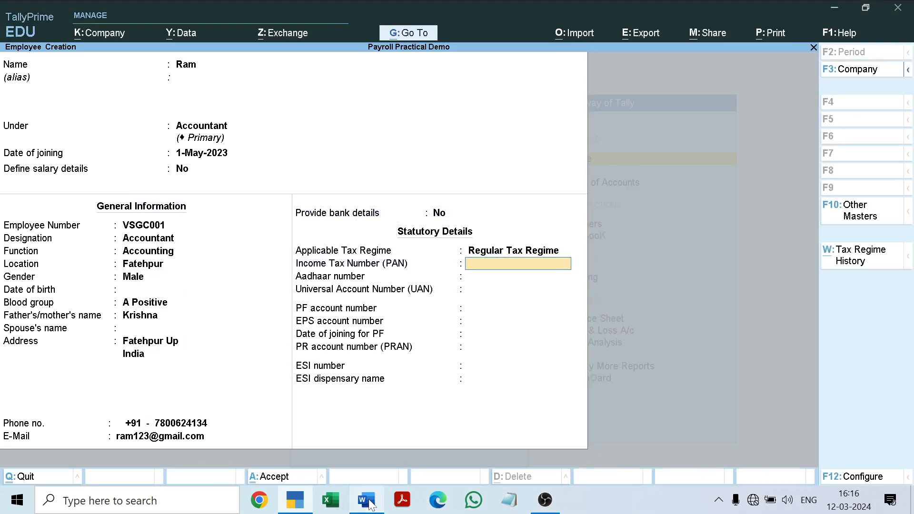
key("ctrl+v")
key("Return")
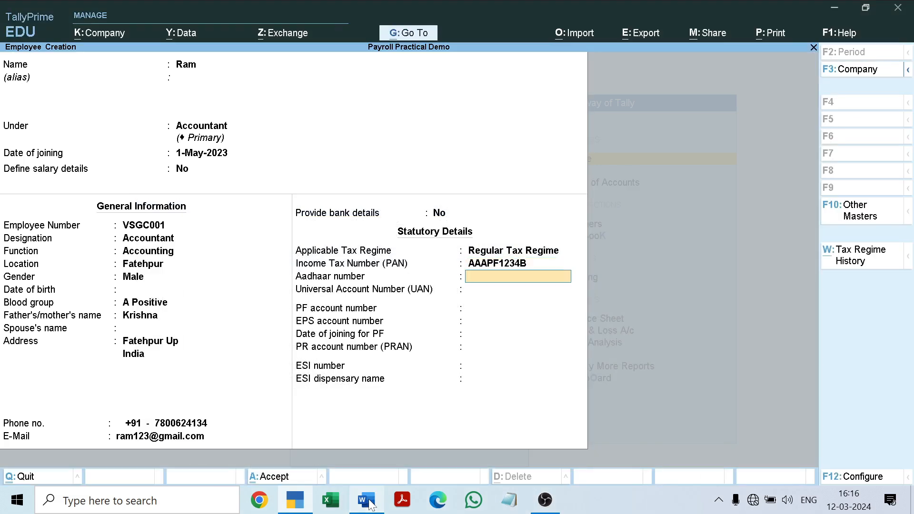
Step: Copy the first employee's Aadhaar number from the Word document into the Aadhaar number field in TallyPrime
left_click(371, 504)
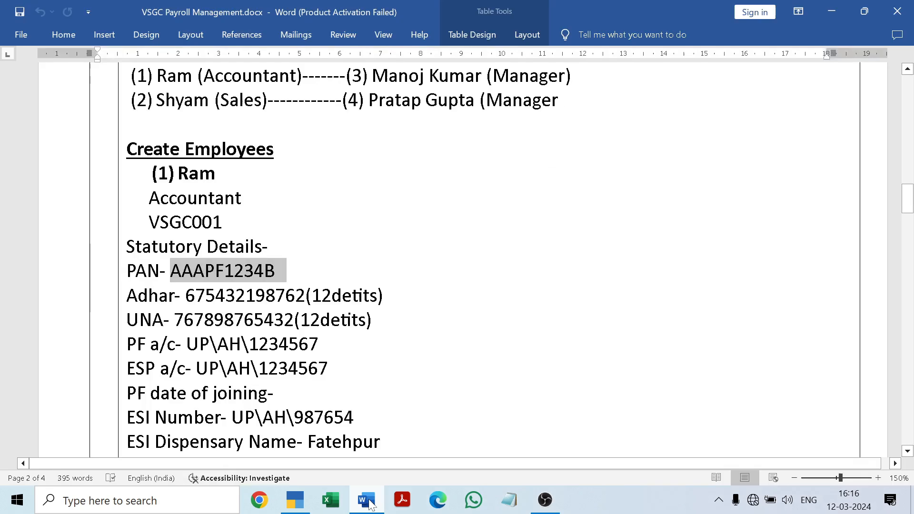
left_click(346, 281)
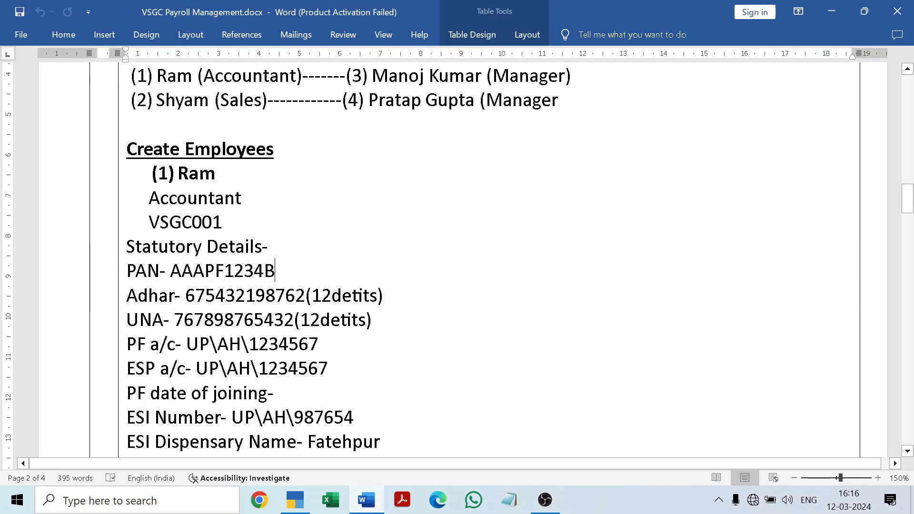
left_click_drag(185, 296, 305, 296)
key("ctrl+c")
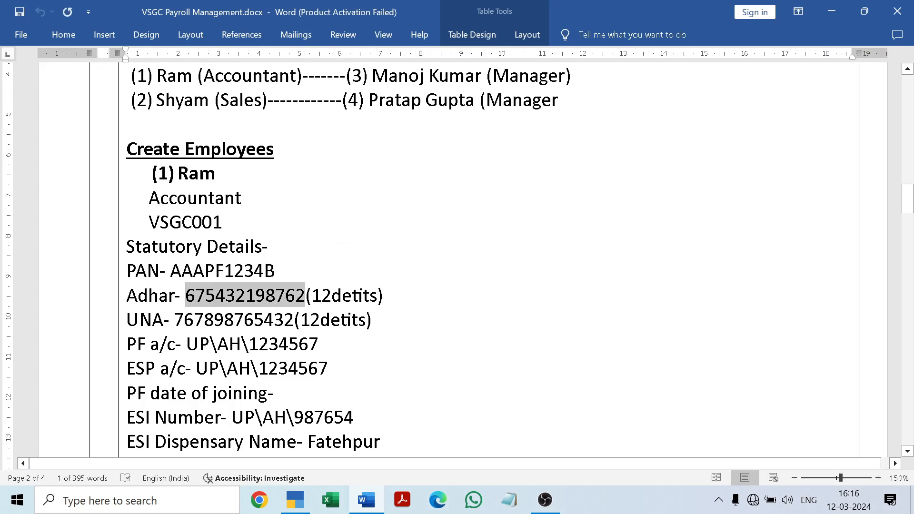
left_click(369, 506)
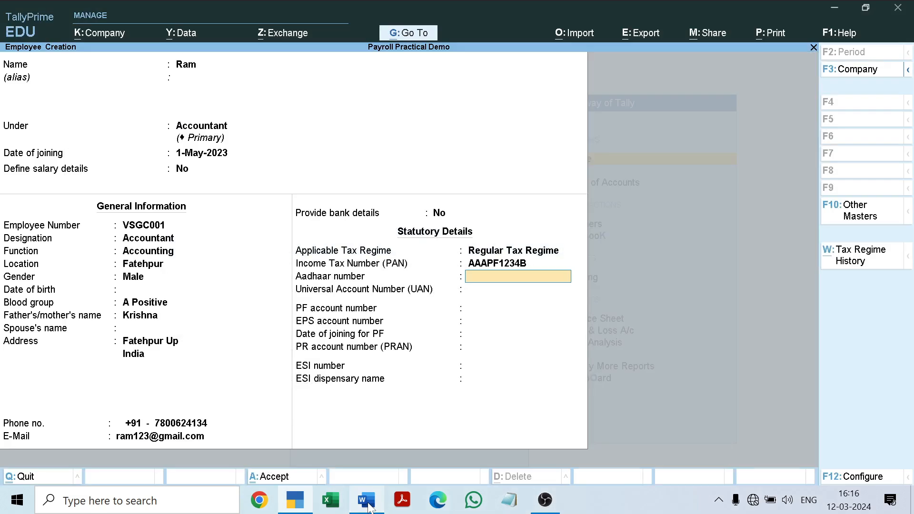
key("ctrl+v")
key("Return")
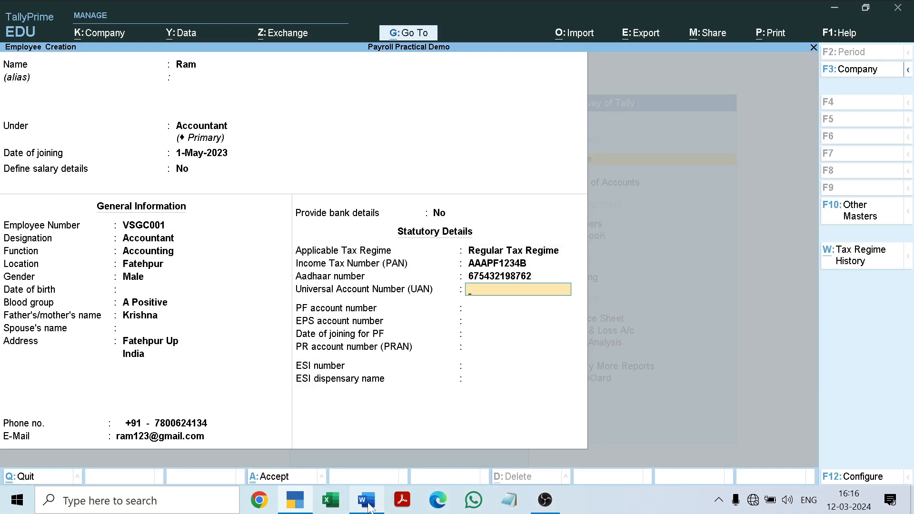
Step: In the Word document, paste the copied Aadhaar number over the first employee's UNA number
left_click(369, 506)
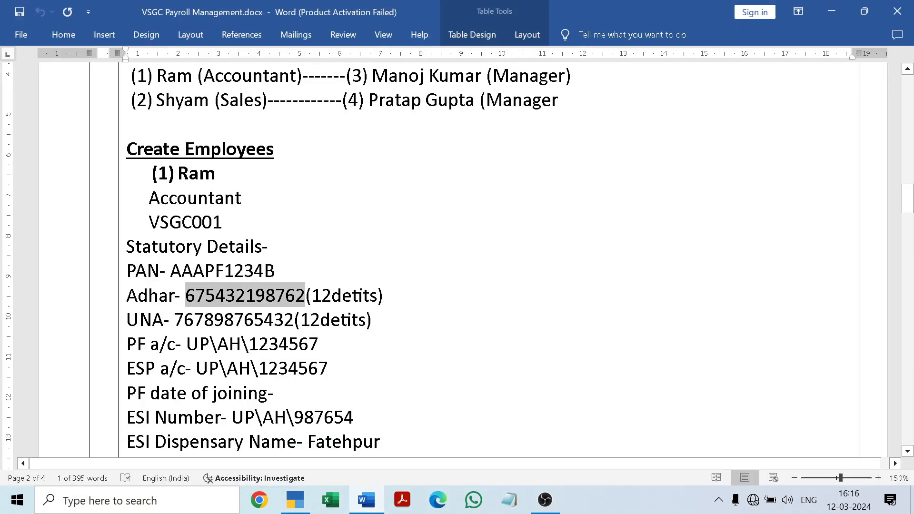
left_click_drag(174, 320, 294, 319)
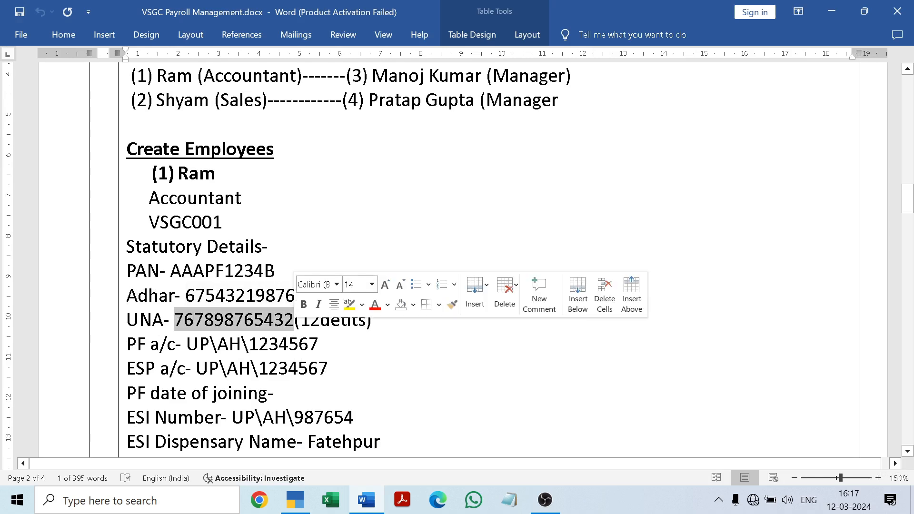
key("ctrl+v")
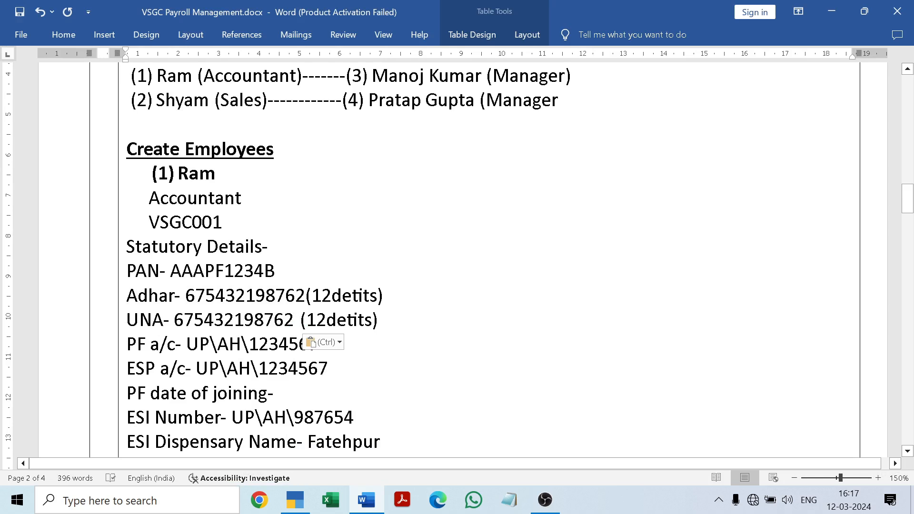
Step: Copy the first employee's UNA number from the Word document into the Universal Account Number field in TallyPrime
left_click_drag(174, 319, 293, 319)
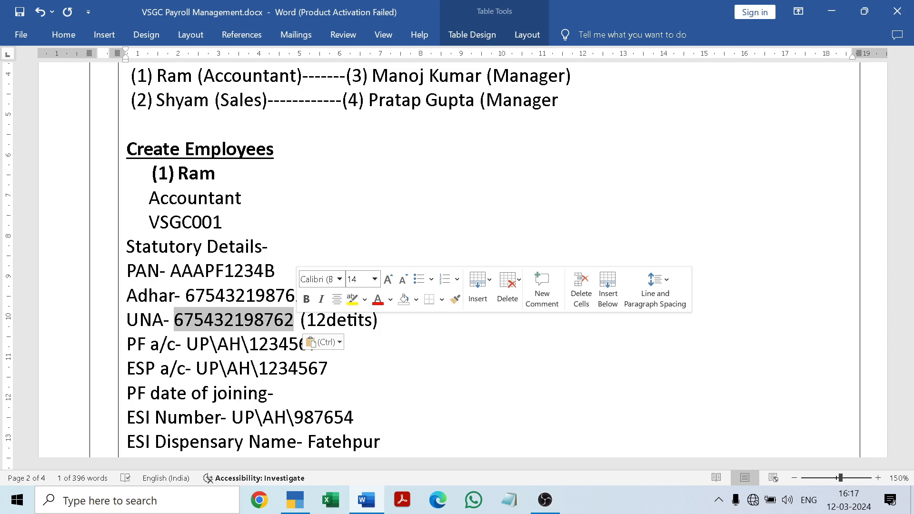
key("ctrl+c")
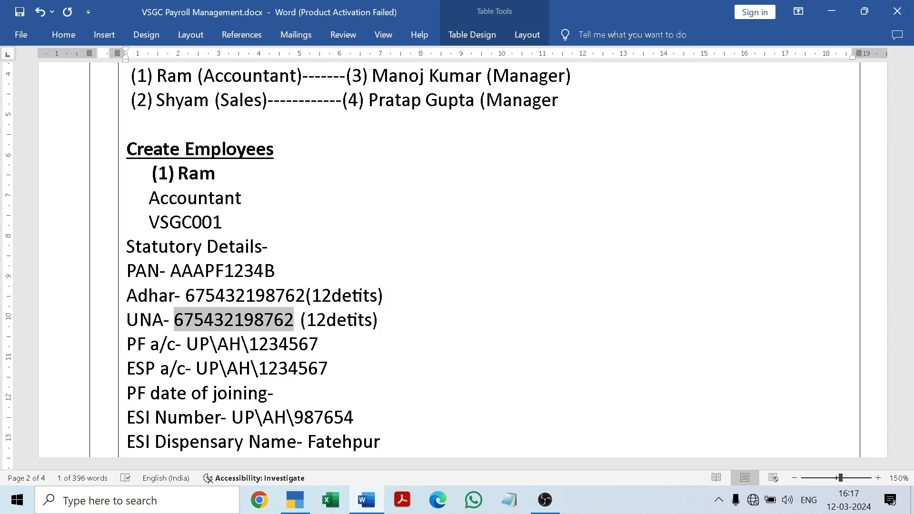
key("alt+Tab")
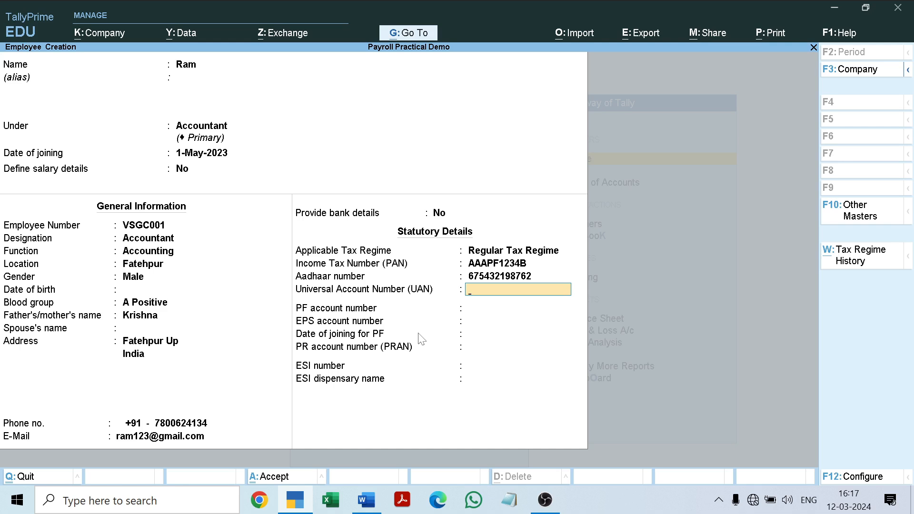
key("ctrl+v")
key("Return")
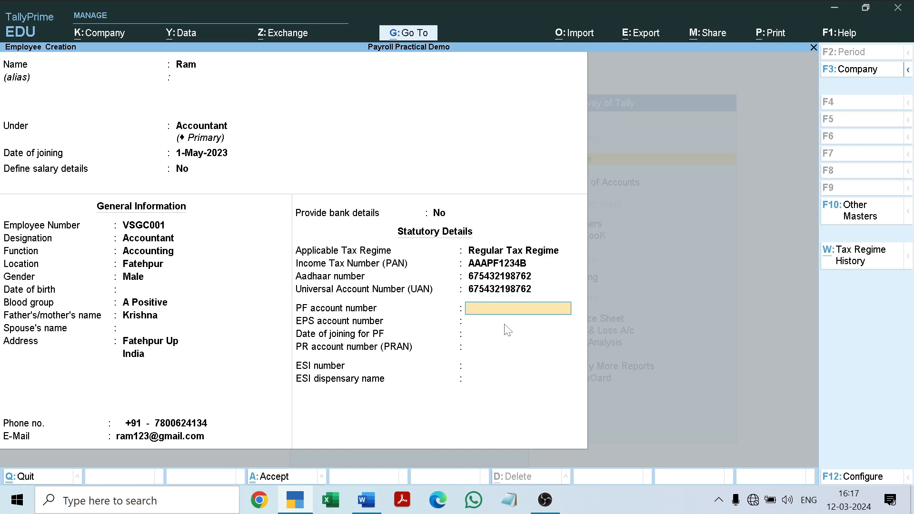
Step: Copy the PF account number from the Word document into TallyPrime, keeping the prefilled EPS account number and the PF joining date 1-May-23
left_click(366, 500)
left_click(319, 344)
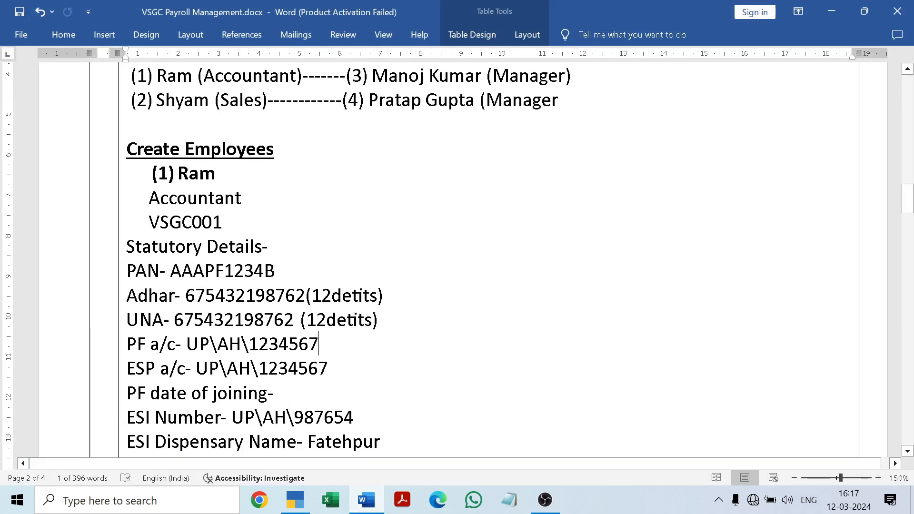
left_click_drag(186, 344, 347, 360)
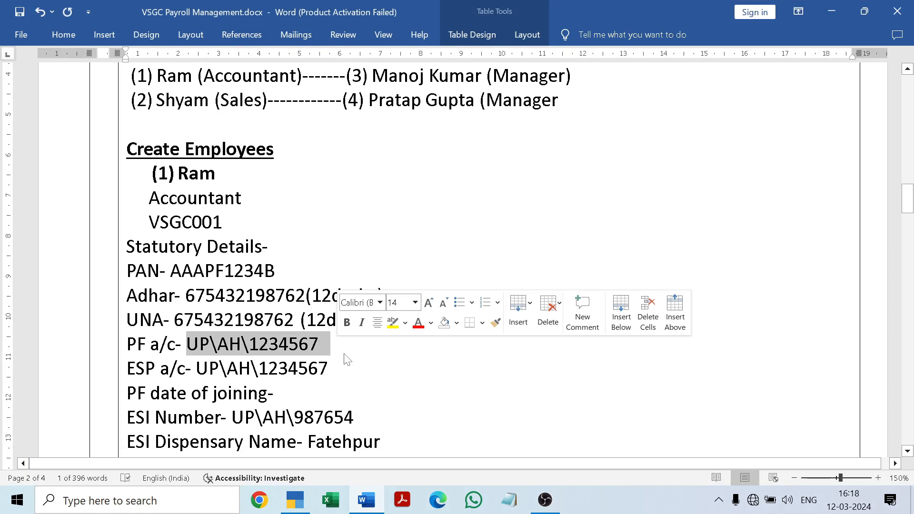
key("ctrl+c")
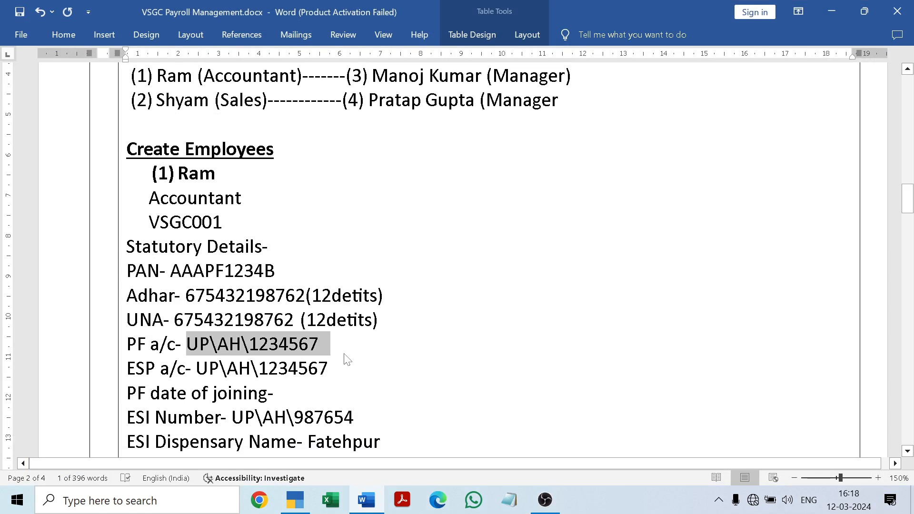
left_click(372, 501)
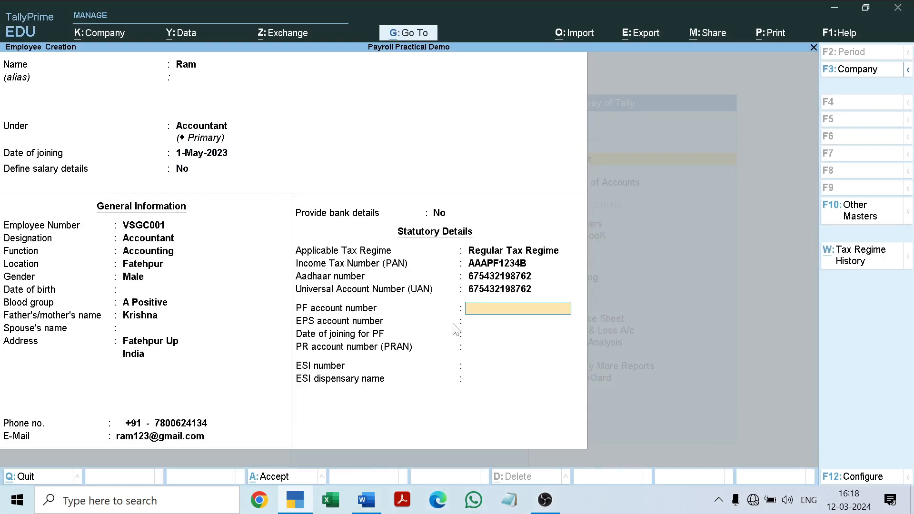
key("ctrl+v")
key("Return")
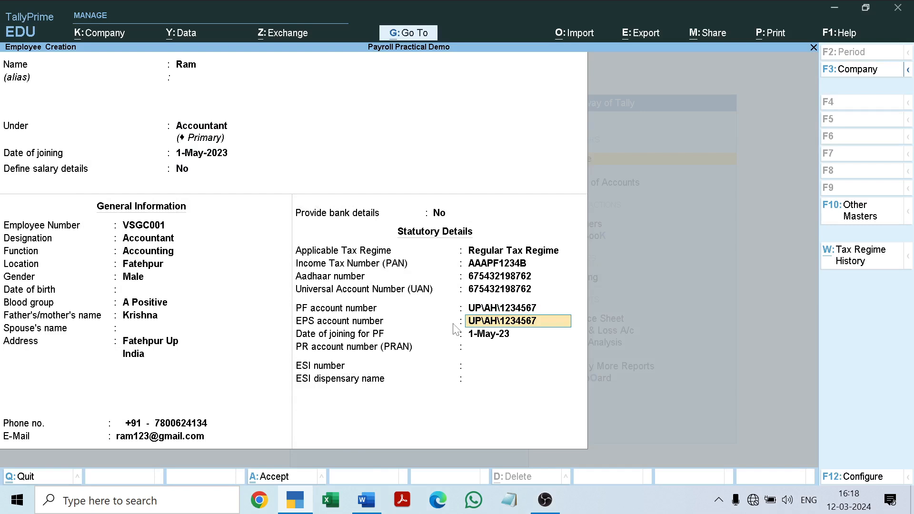
key("Return")
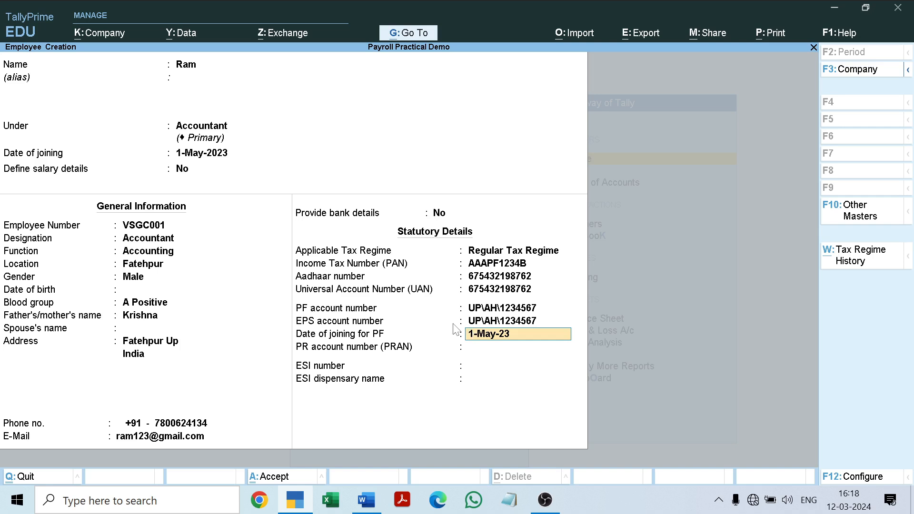
key("Return")
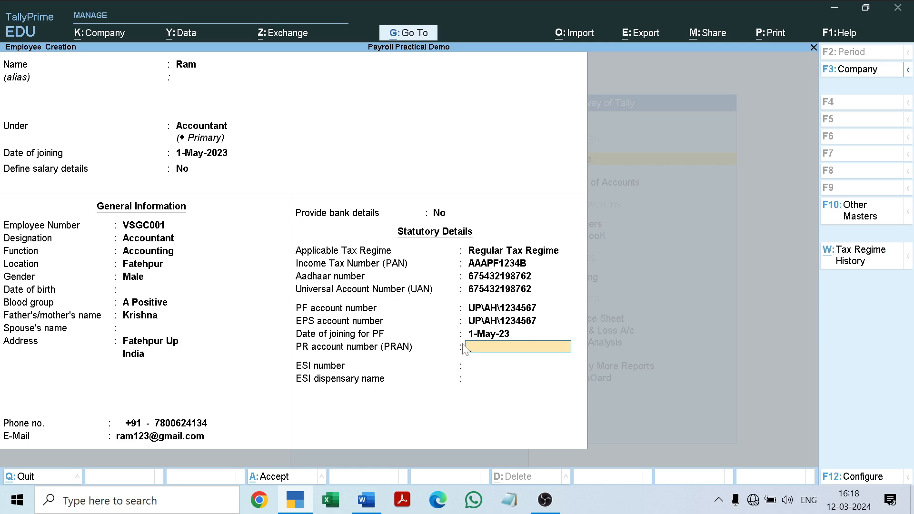
Step: Copy the first employee's ESI number from the Word document and paste it into TallyPrime's PR account number (PRAN) field
left_click(366, 500)
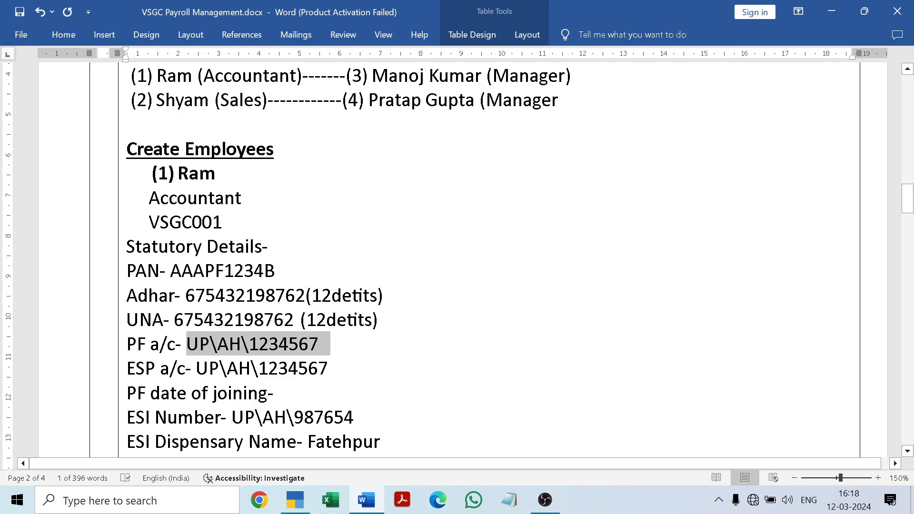
left_click(278, 393)
left_click_drag(232, 418, 380, 424)
key("ctrl+c")
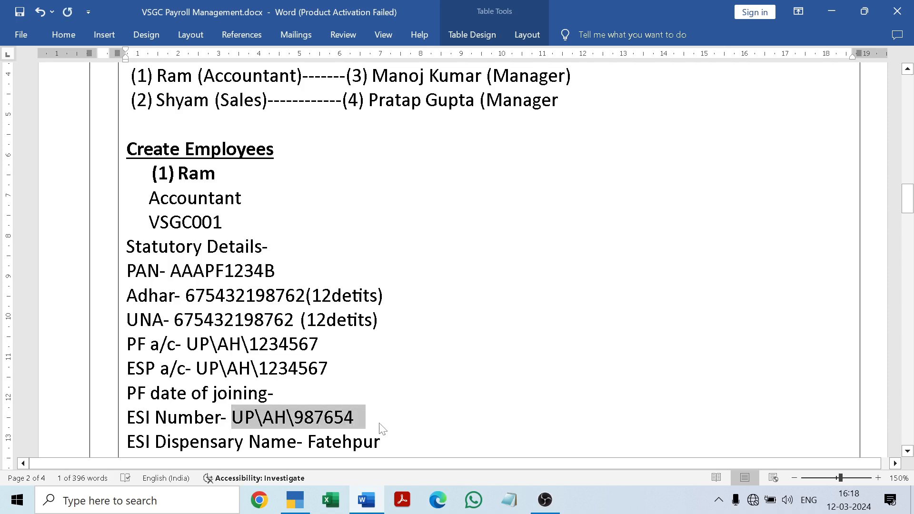
left_click(299, 502)
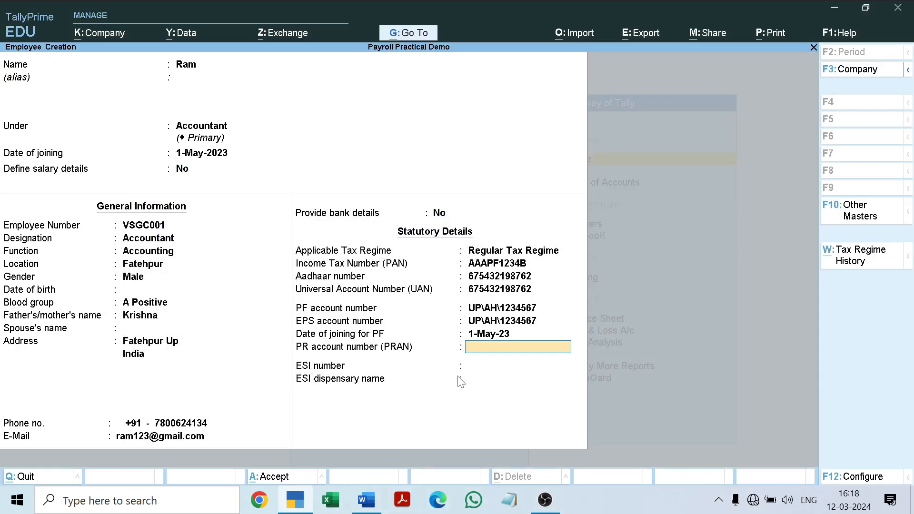
key("ctrl+v")
key("Return")
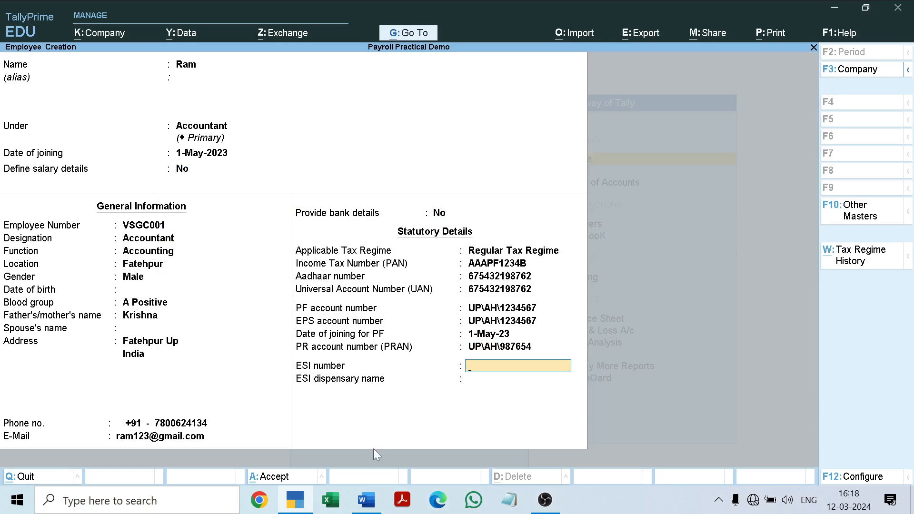
Step: Recheck the ESI number in the Word document and paste the copied number into TallyPrime's ESI number field
left_click(365, 501)
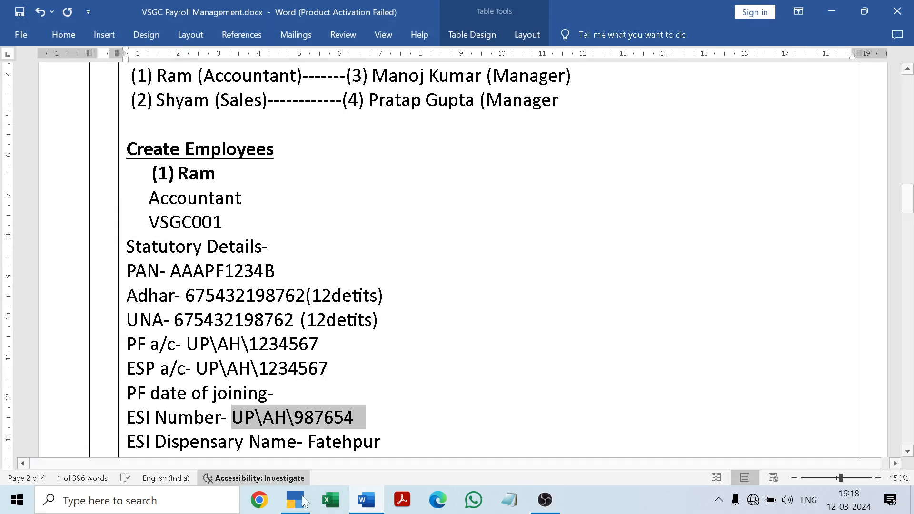
left_click(360, 500)
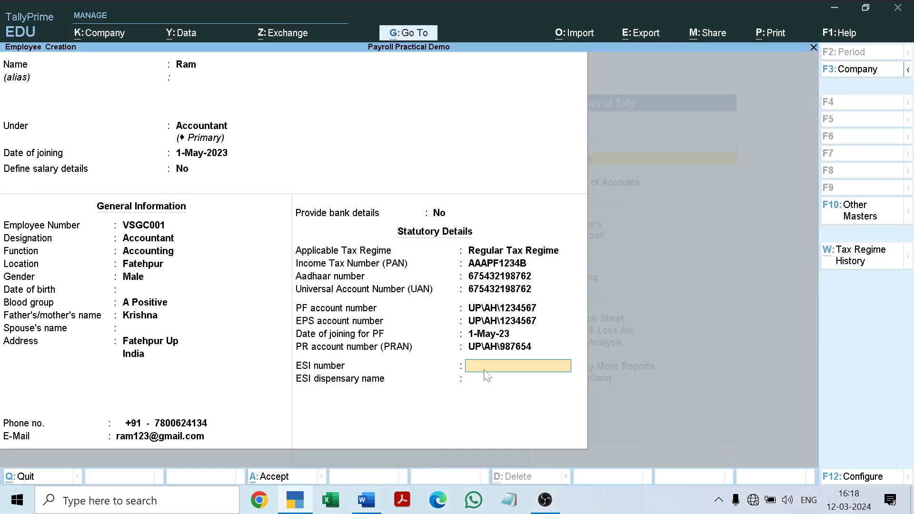
left_click(366, 500)
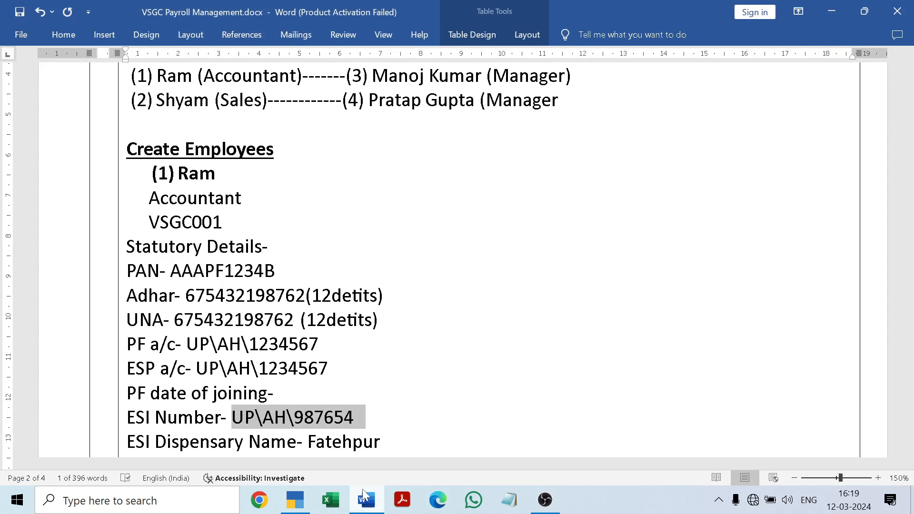
mouse_move(366, 500)
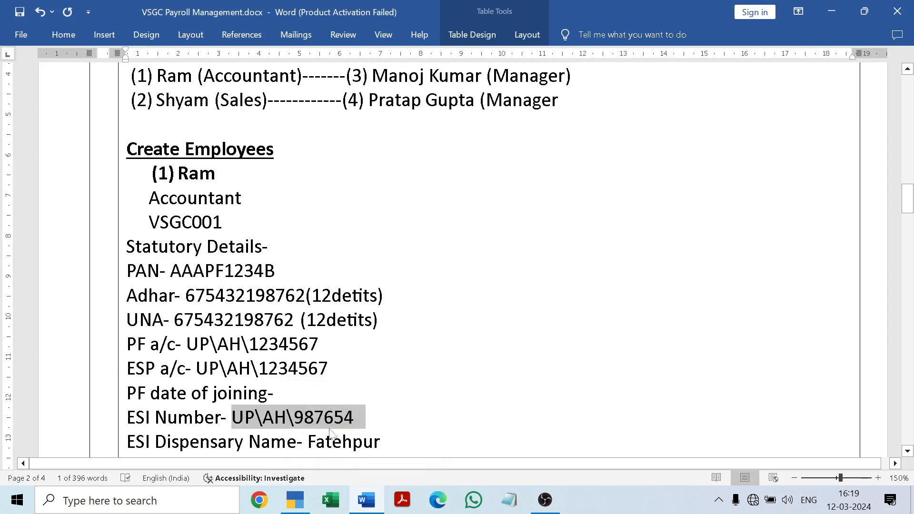
left_click(367, 507)
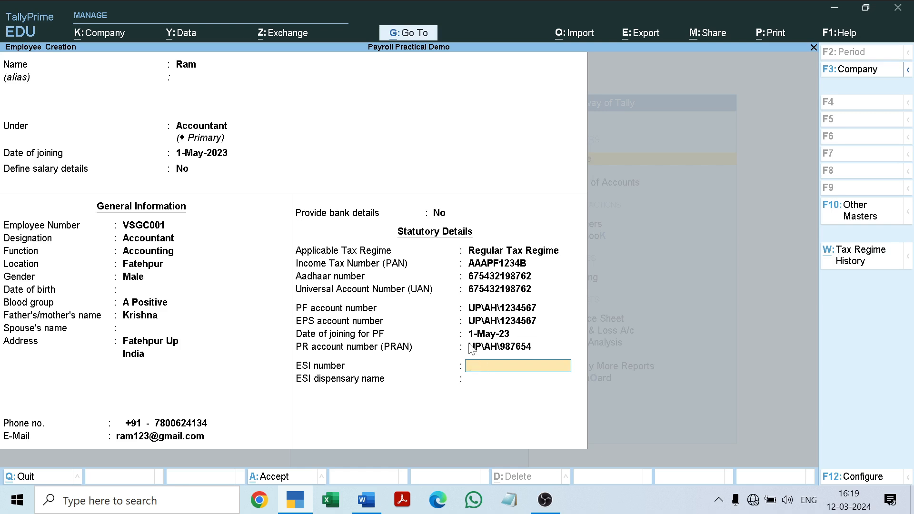
left_click(364, 499)
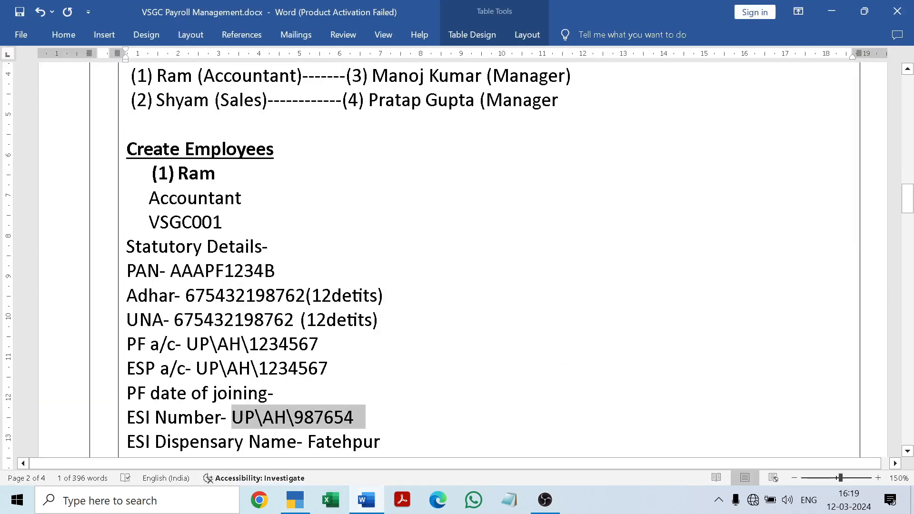
key("alt+Tab")
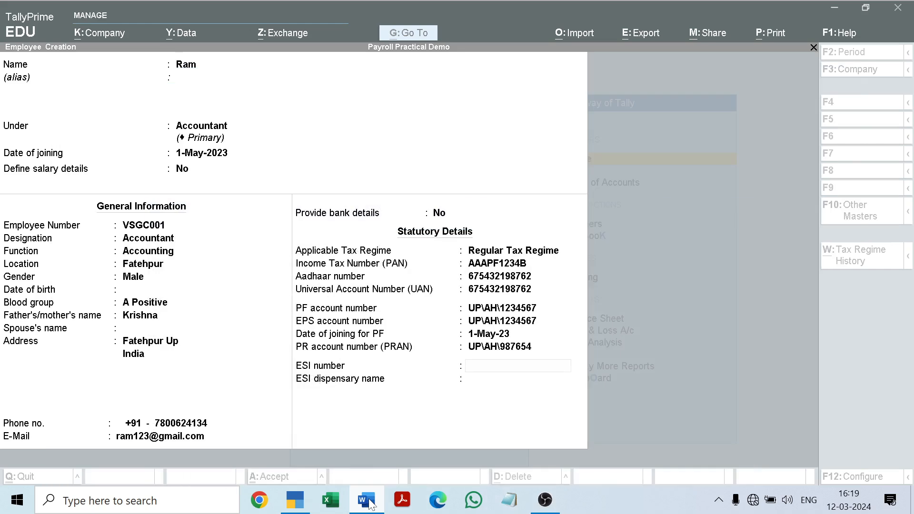
type("UP\\AH\\987654")
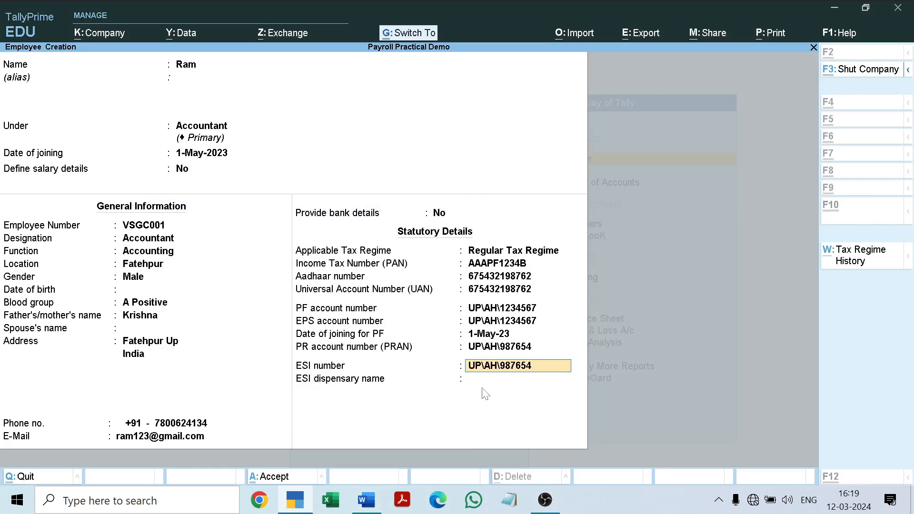
Step: Replace the ESI number in the PR account number (PRAN) field with a nine-digit account number and keep the ESI number
left_click(525, 348)
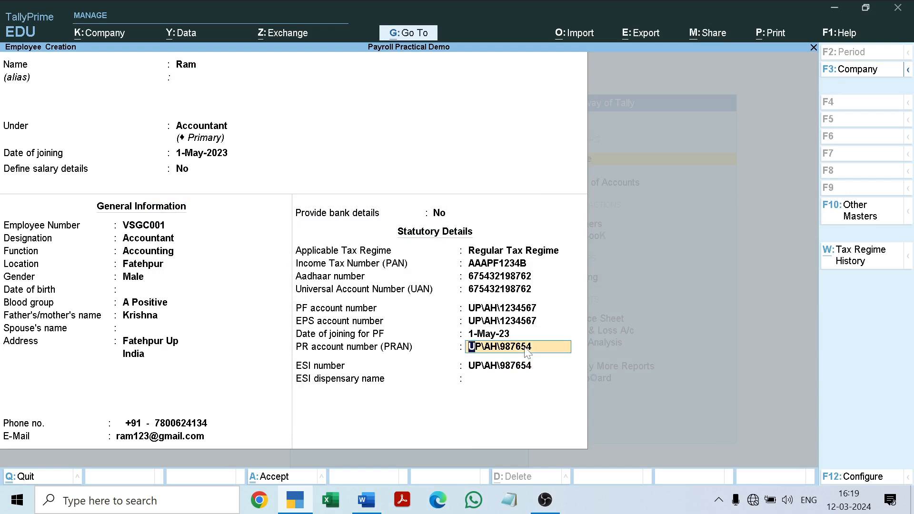
key("Up")
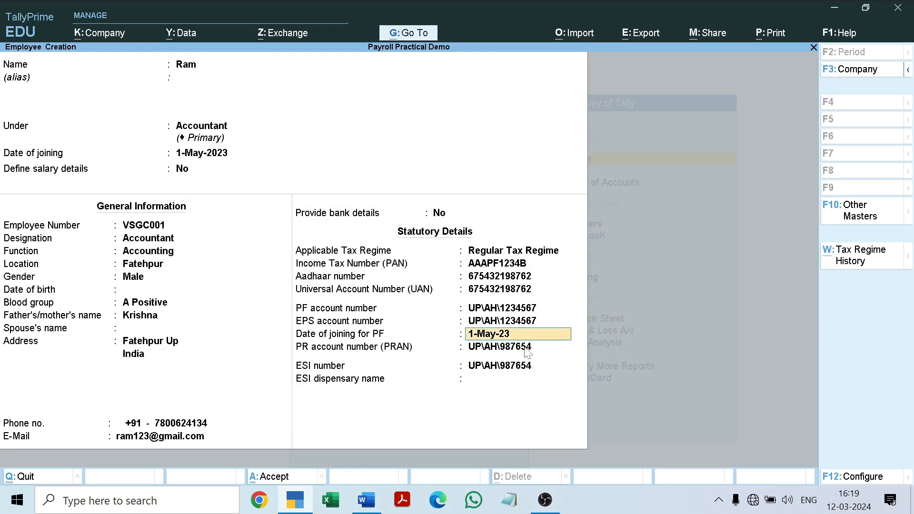
key("Return")
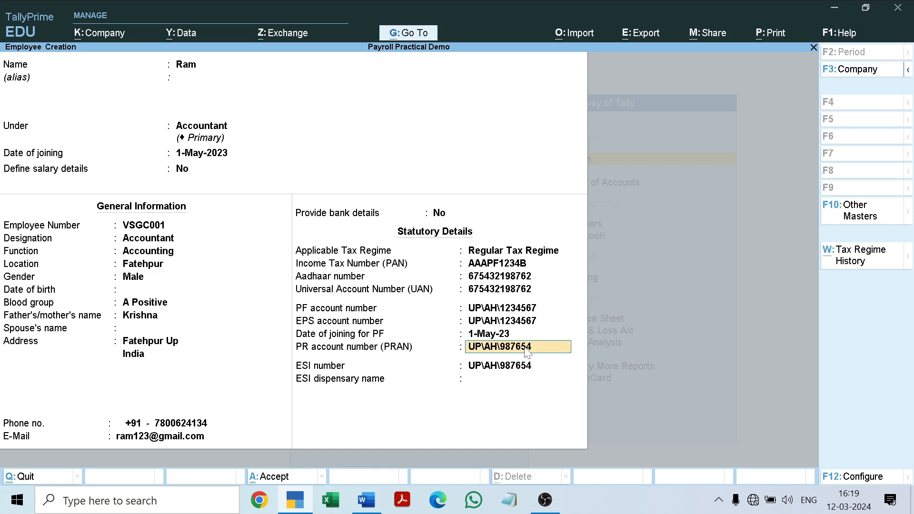
type("98765432134")
key("BackSpace")
key("BackSpace")
key("Return")
key("Return")
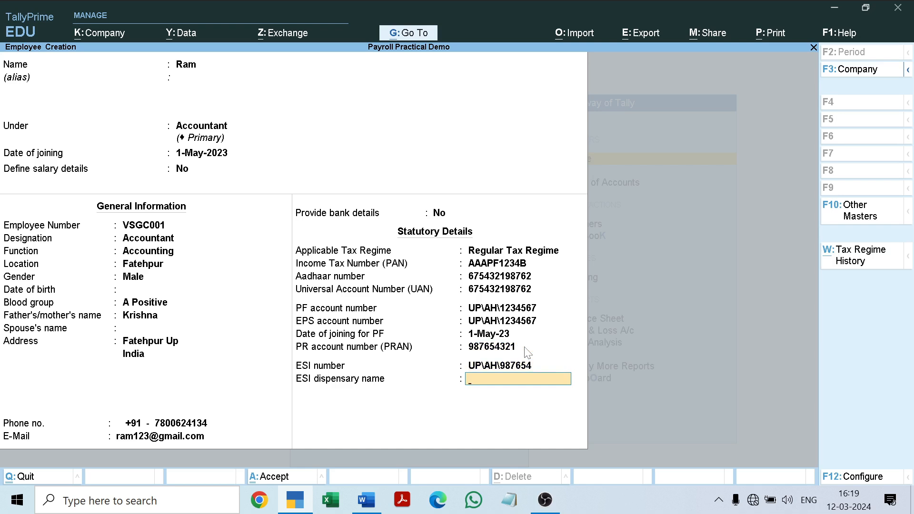
Step: Enter Fatepur as the ESI dispensary name and save the first employee's master
type("Fatepur")
left_click(379, 499)
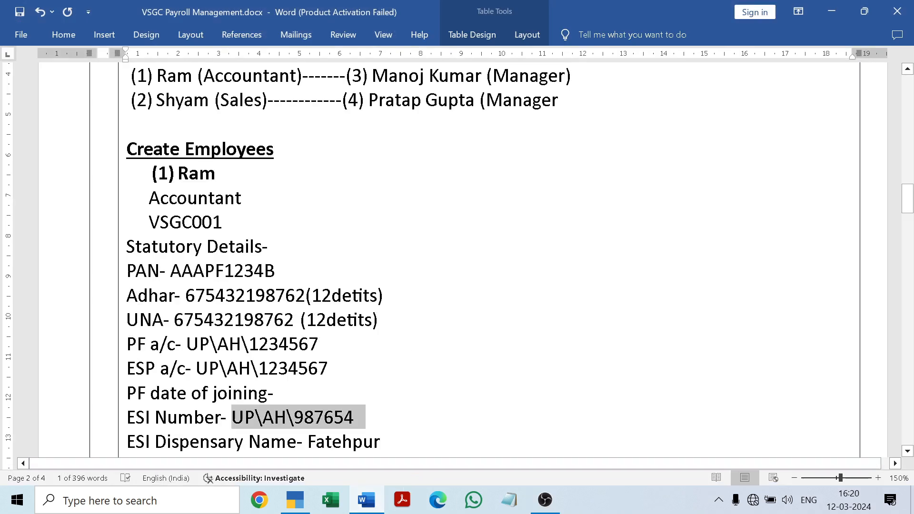
left_click_drag(908, 202, 908, 237)
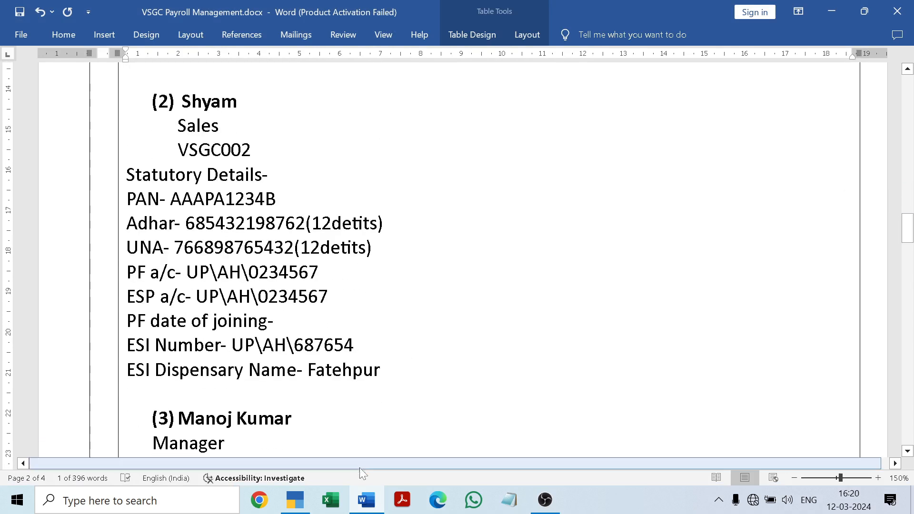
left_click(367, 502)
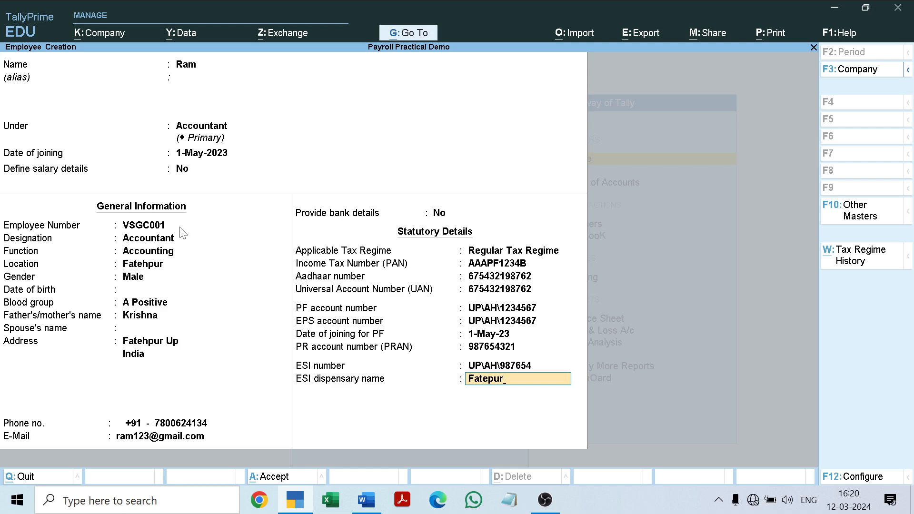
key("Return")
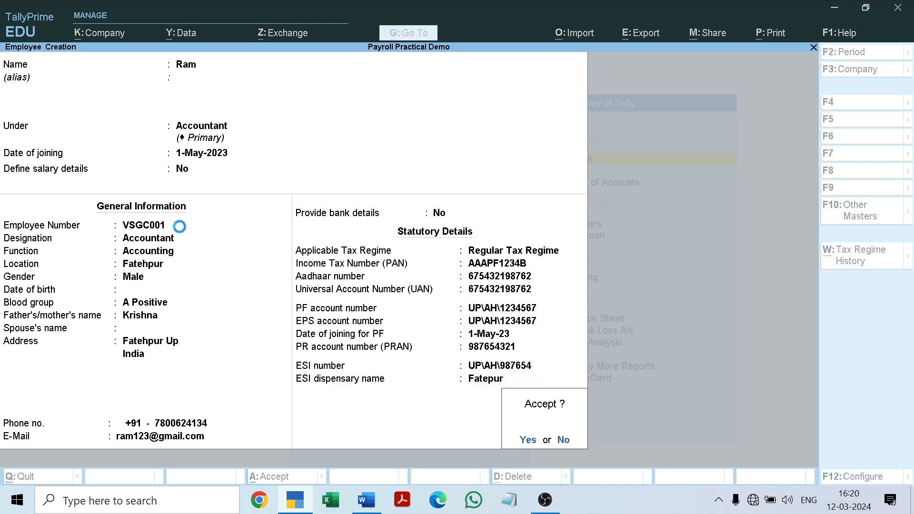
key("Return")
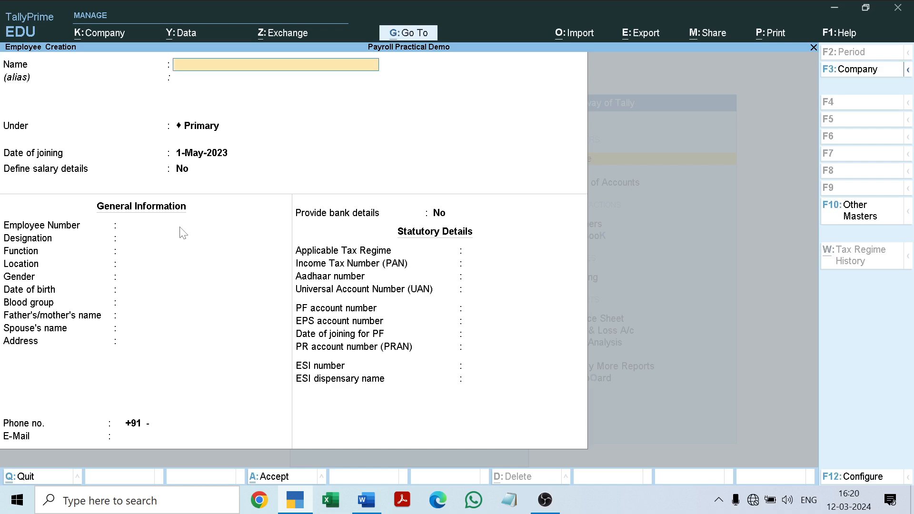
Step: Look up the second employee in the Word document and enter that employee's name in TallyPrime, leaving the alias blank
left_click(374, 507)
left_click_drag(908, 235, 912, 234)
left_click(239, 132)
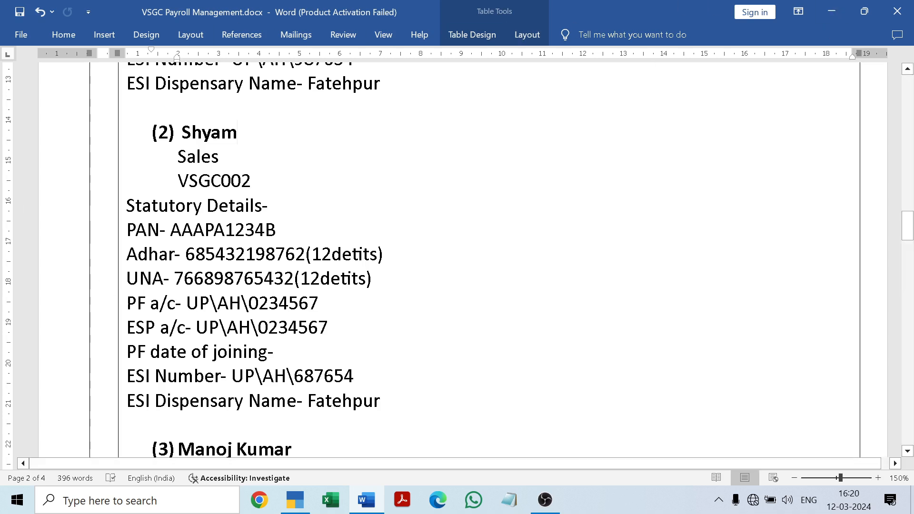
left_click(299, 500)
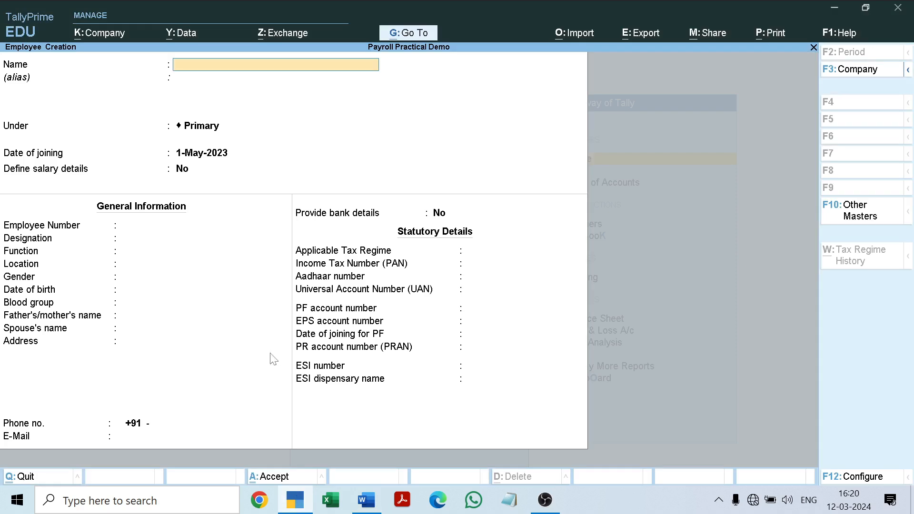
type("Shyam")
key("Return")
key("Return")
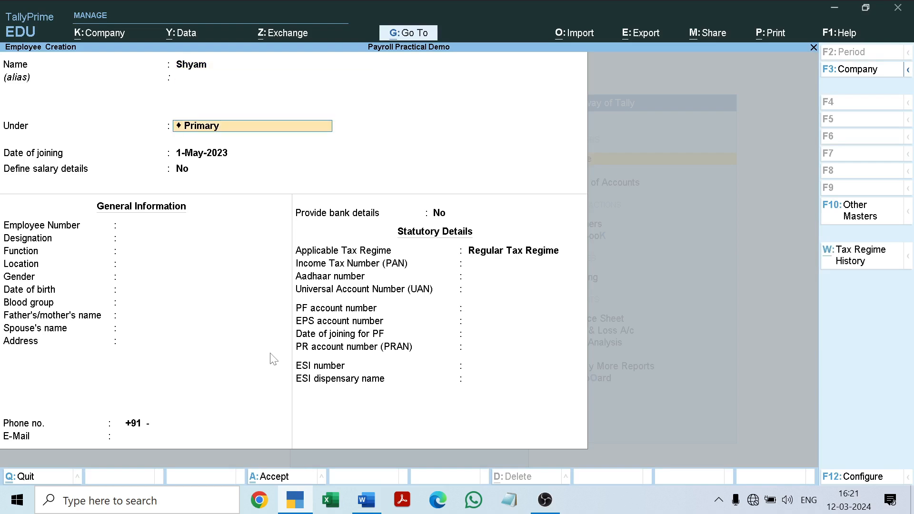
Step: Check the employee's group in the Word document and place the employee under Sales, keeping the 1-May-2023 joining date and no salary details
left_click(366, 504)
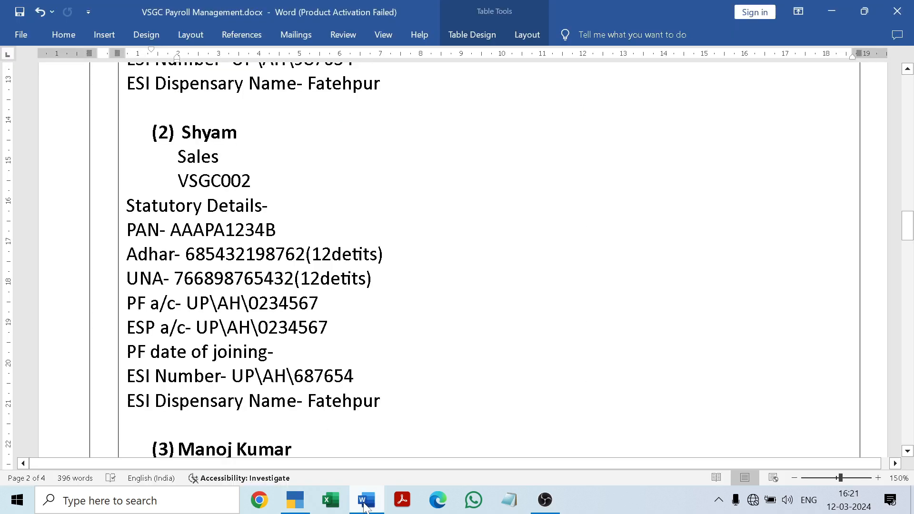
left_click(365, 505)
key("BackSpace")
key("Down")
key("Down")
key("Down")
key("Down")
key("Down")
key("Return")
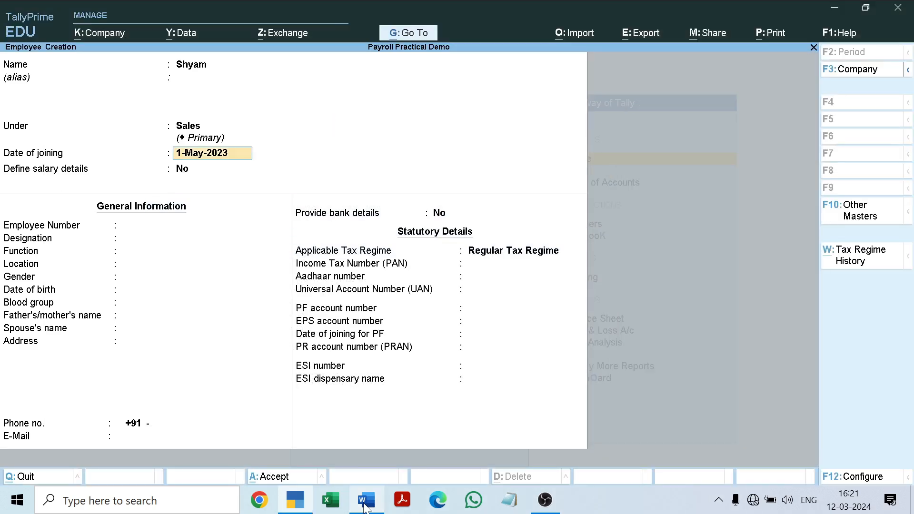
key("Return")
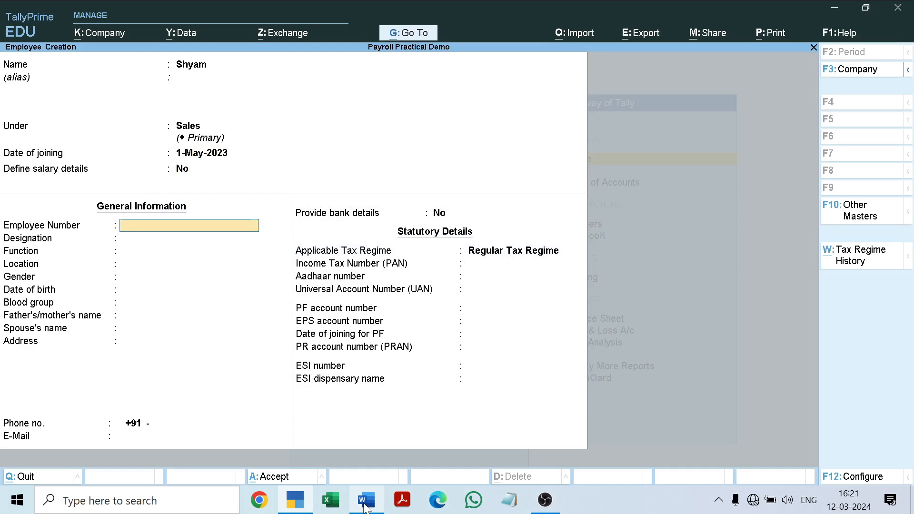
Step: Enter the second employee's employee number as given in the payroll document
type("VG")
key("BackSpace")
type("SGC)")
type("00")
type("2")
key("Return")
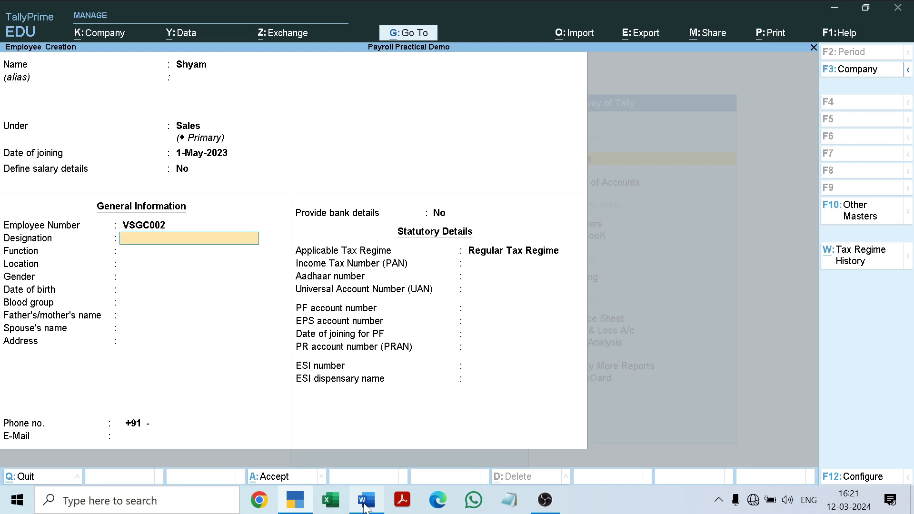
Step: Set the employee's designation to Sales and the function to Salesman
type("Sales")
key("Return")
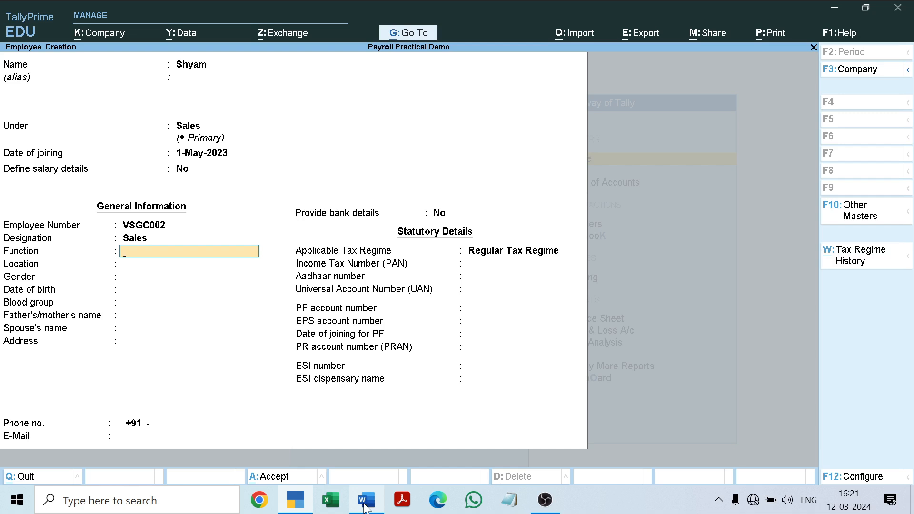
type("Salesman")
key("Return")
Step: Enter Fatehpur as the employee's location
type("FT")
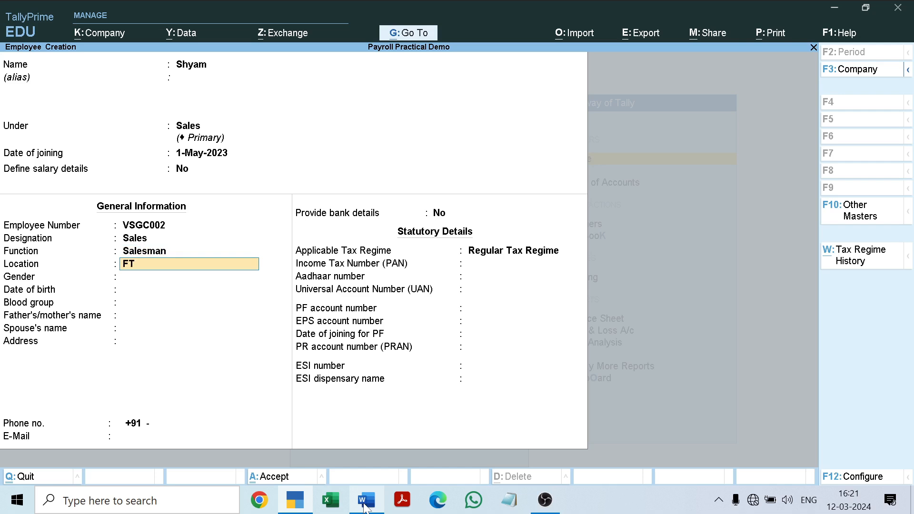
key("BackSpace")
key("Caps_Lock")
key("Caps_Lock")
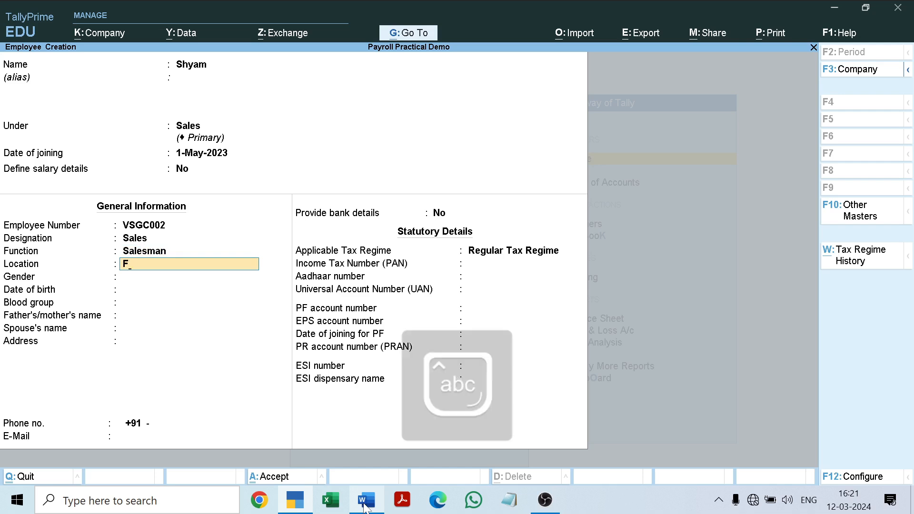
type("atehpu")
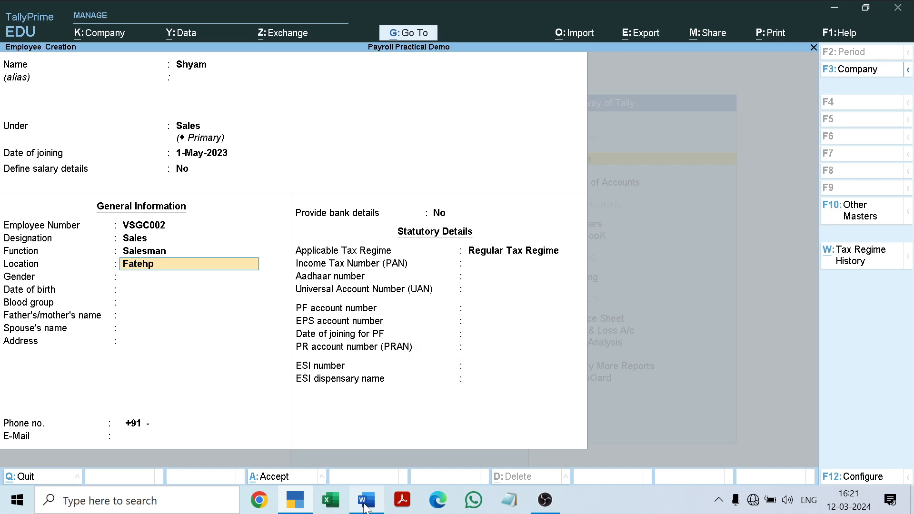
key("Return")
Step: Set the gender to Male and the blood group to A2B Negative, leaving the date of birth blank
key("Down")
key("Down")
key("Return")
key("Return")
key("Down")
key("Down")
key("Down")
key("Down")
key("Down")
key("Return")
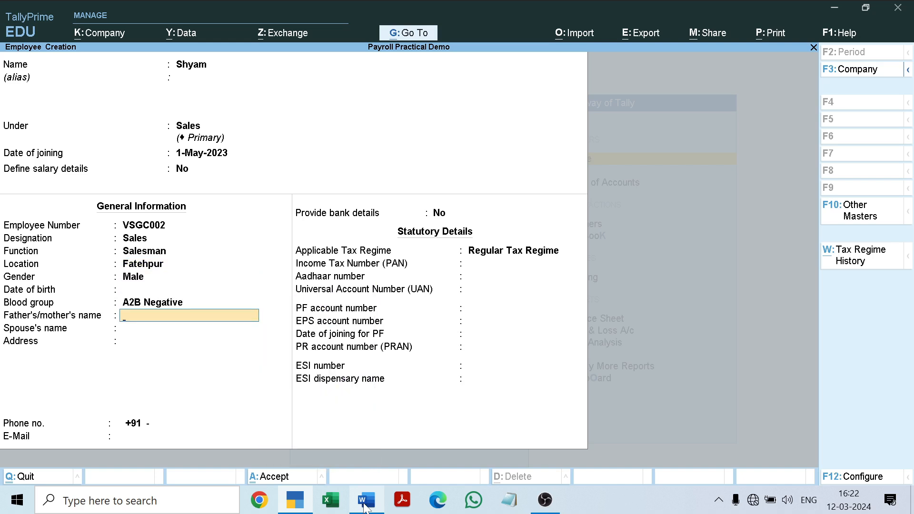
Step: Leave the parent's and spouse's names blank and fill in the employee's address
key("Return")
key("Return")
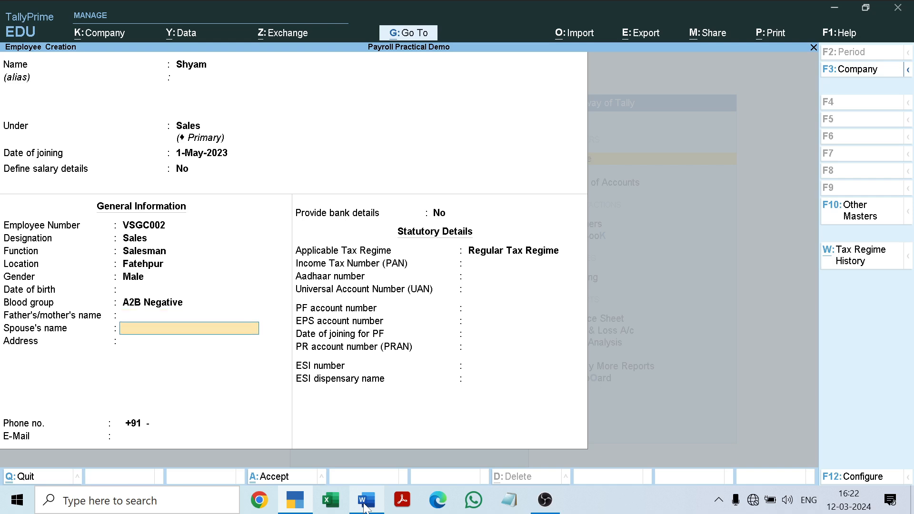
type("Fatehpur")
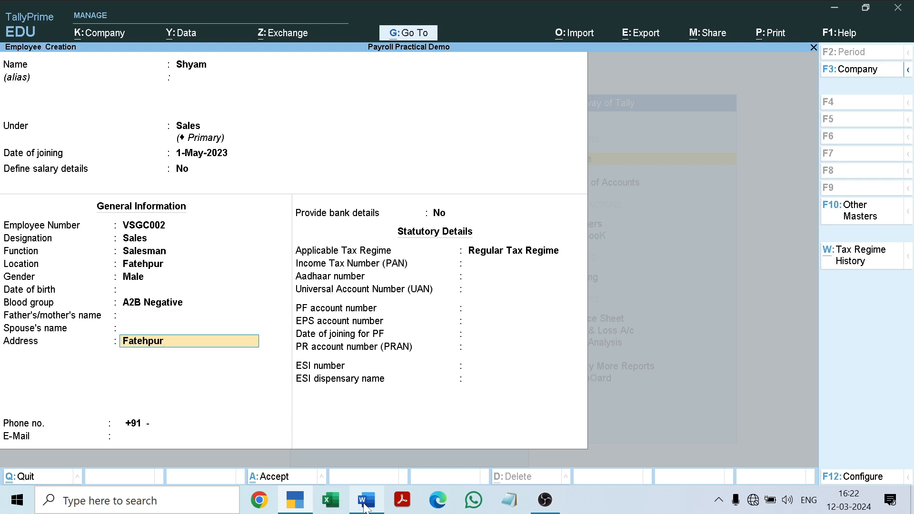
type(",Up")
key("Return")
key("Return")
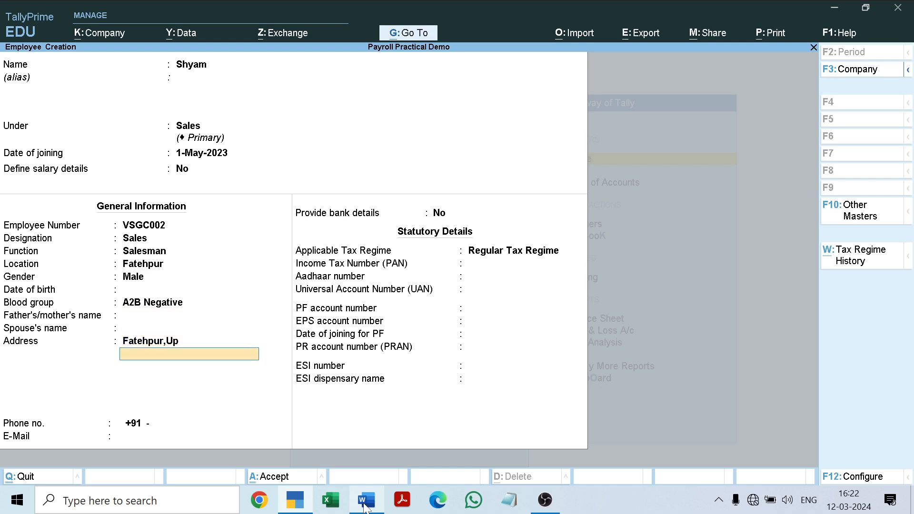
Step: Enter the employee's ten-digit phone number
key("BackSpace")
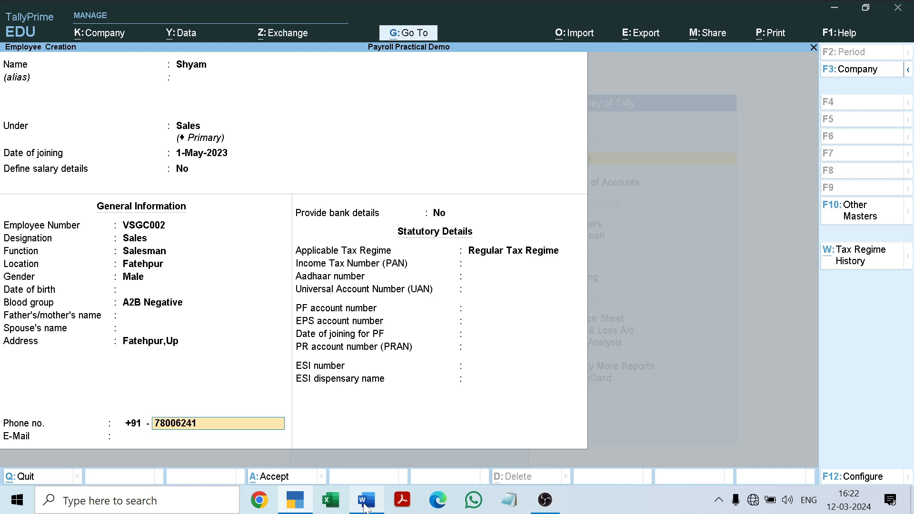
key("BackSpace")
key("Return")
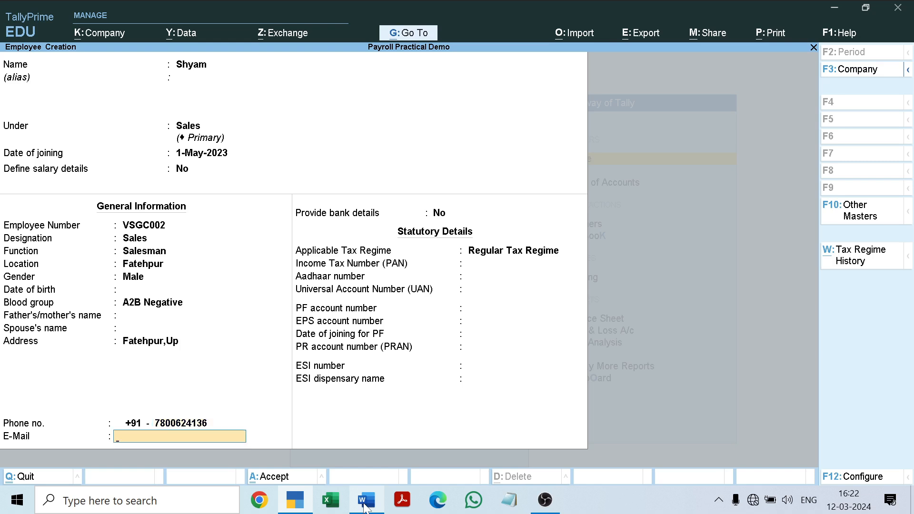
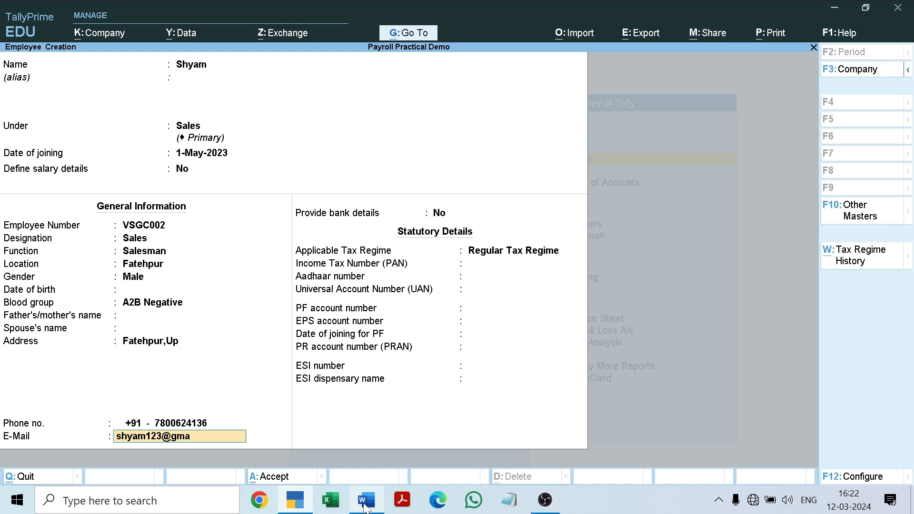
Step: Fill in the employee's e-mail, and keep bank details at No and the tax regime at Regular Tax Regime
key("Return")
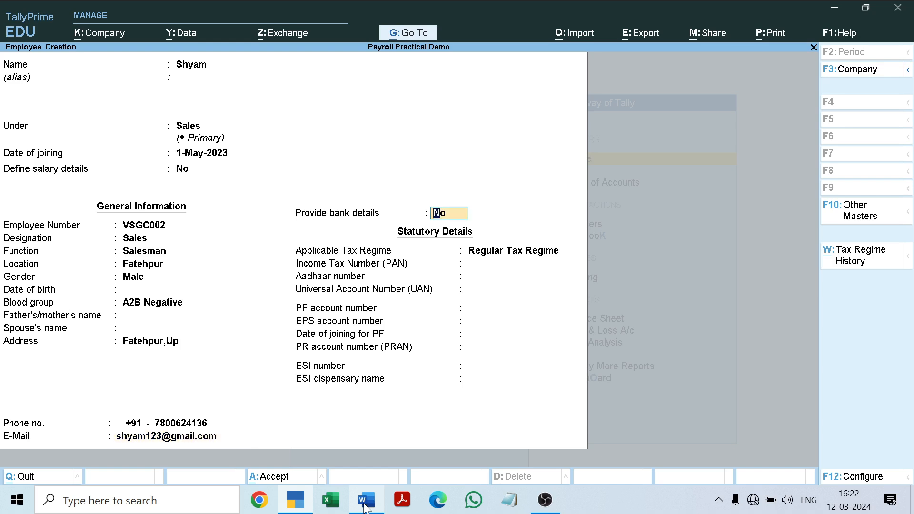
key("Return")
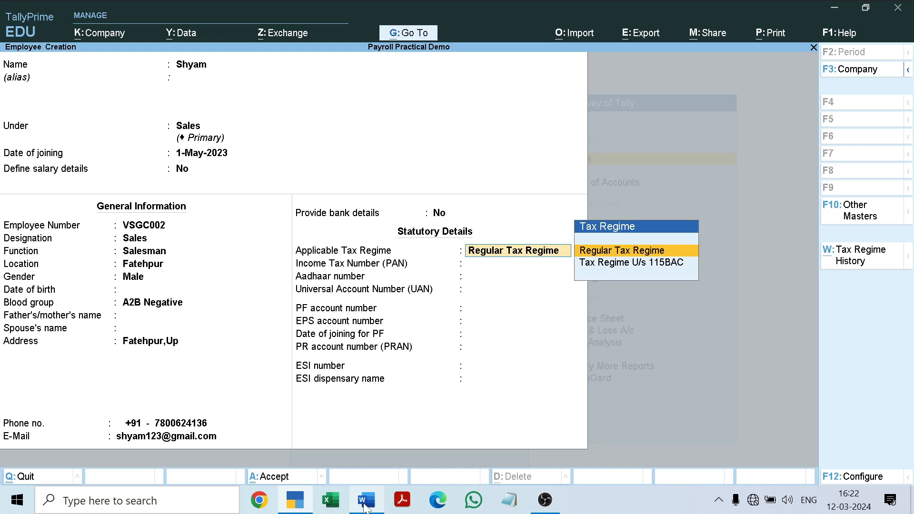
key("Return")
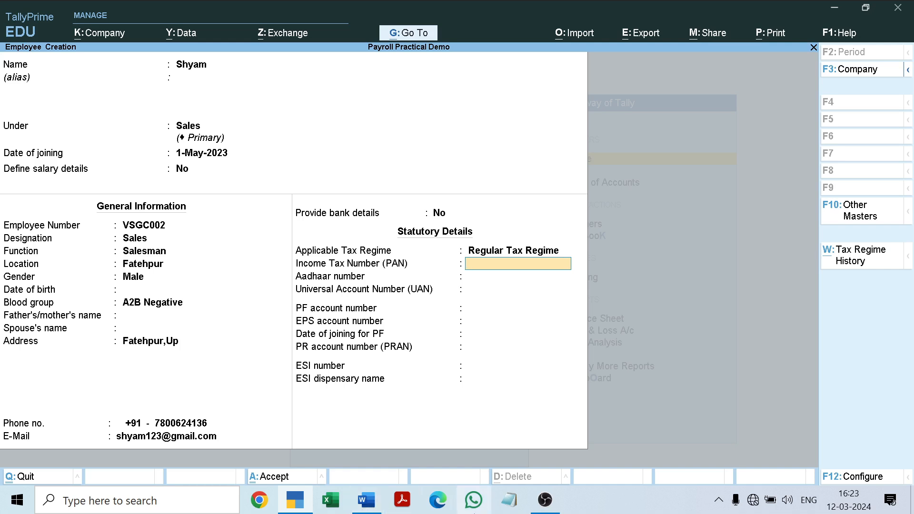
Step: Copy the second employee's PAN from the Word document and paste it into TallyPrime's Income Tax Number (PAN) field
left_click(365, 501)
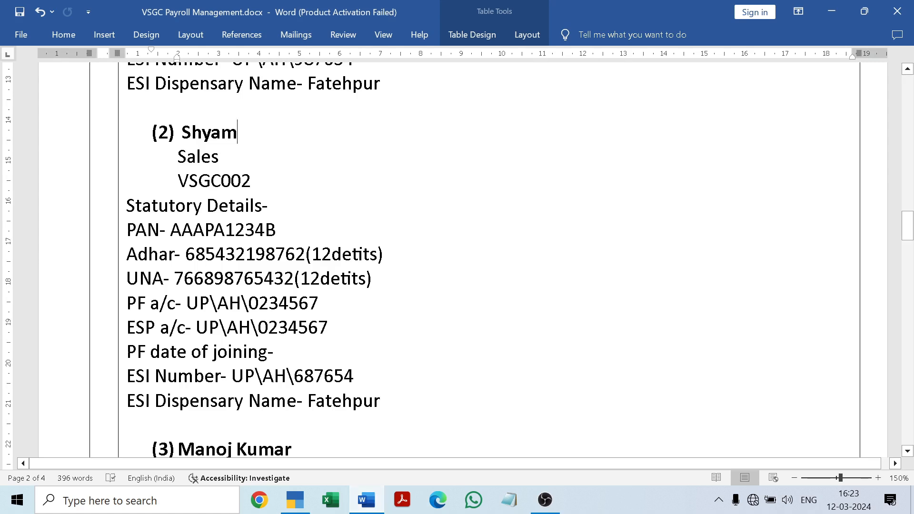
left_click_drag(170, 230, 283, 230)
key("ctrl+c")
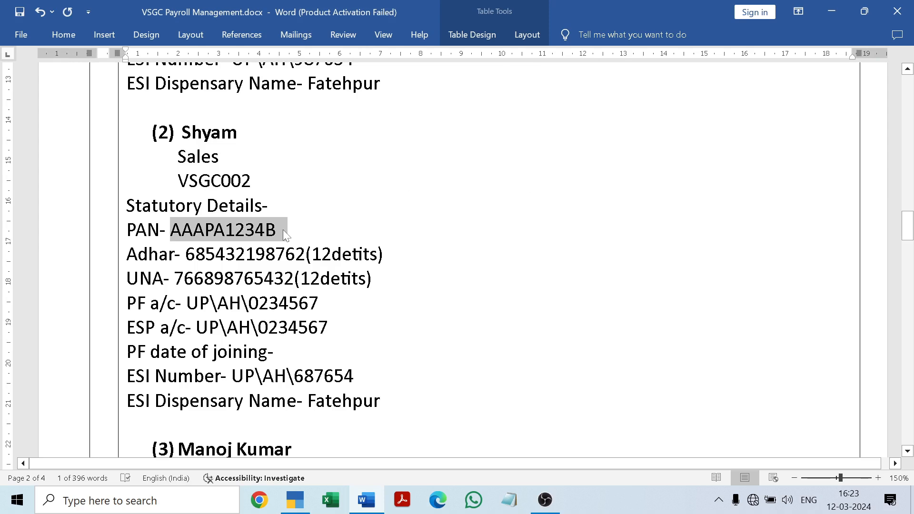
left_click(294, 501)
key("ctrl+v")
key("Return")
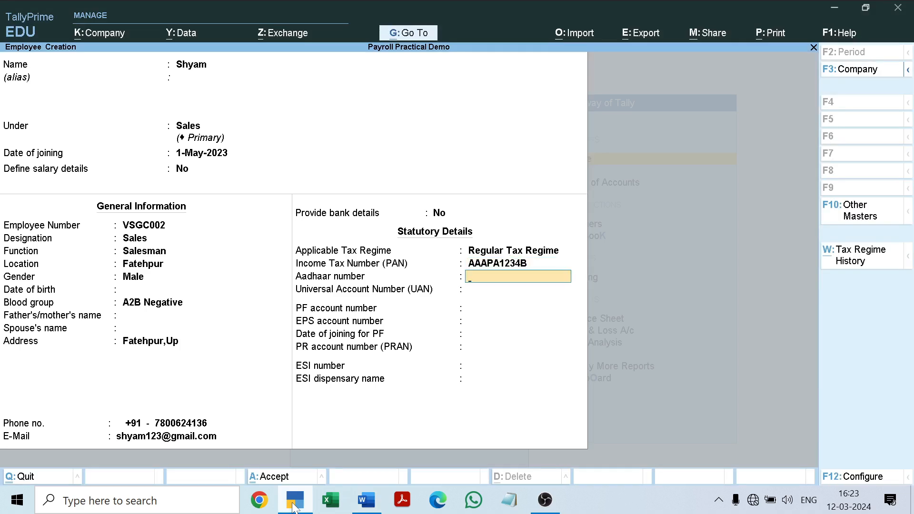
Step: Copy only the 12-digit Aadhaar number from the Word document and paste it into TallyPrime's Aadhaar number field
left_click(366, 500)
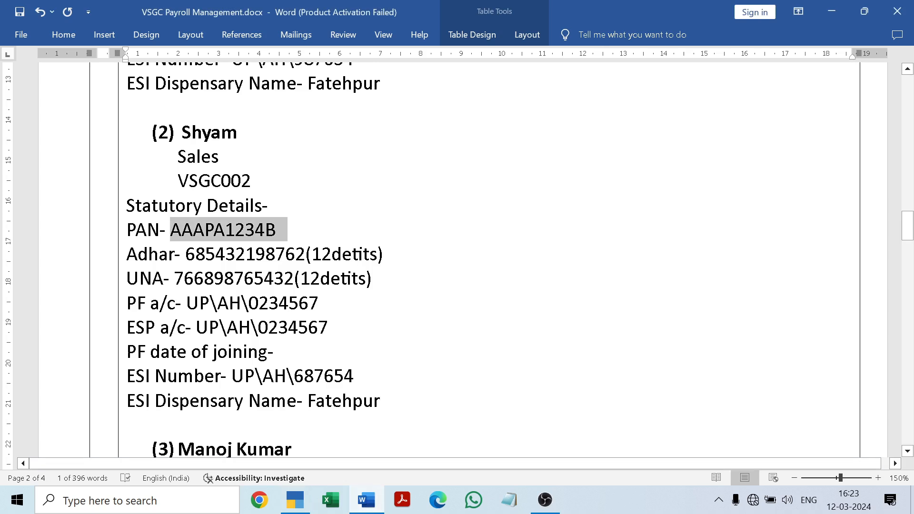
left_click_drag(177, 254, 305, 255)
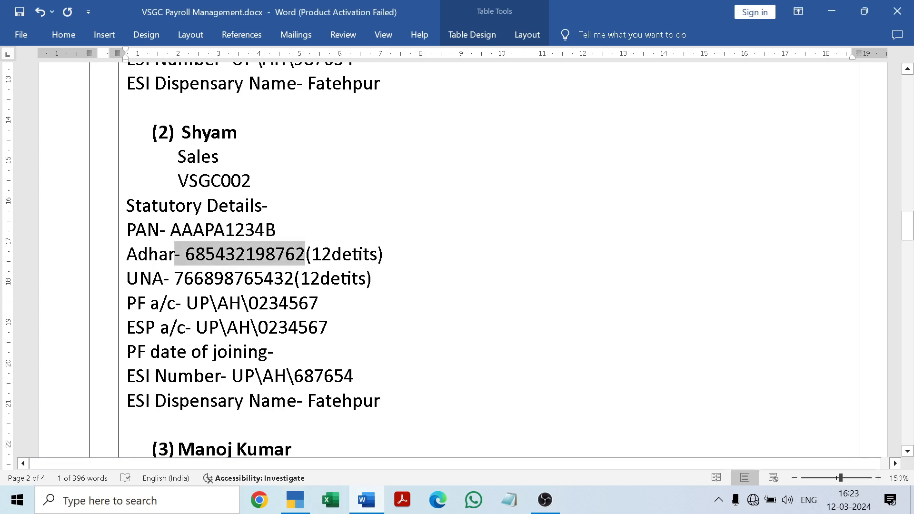
left_click(336, 328)
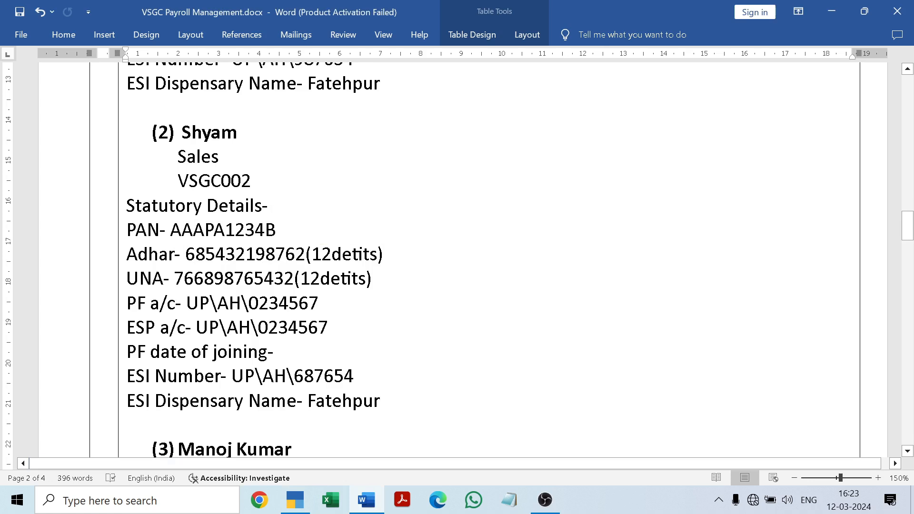
left_click_drag(185, 254, 305, 255)
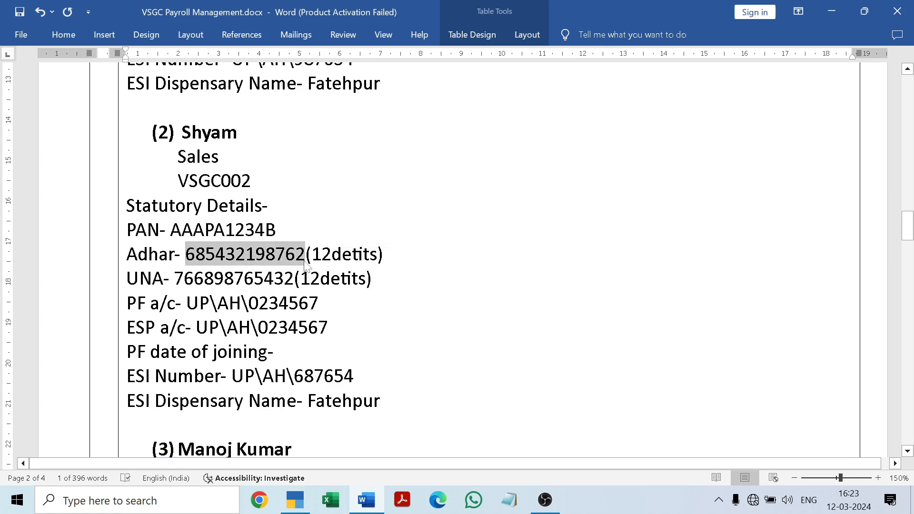
key("alt+Tab")
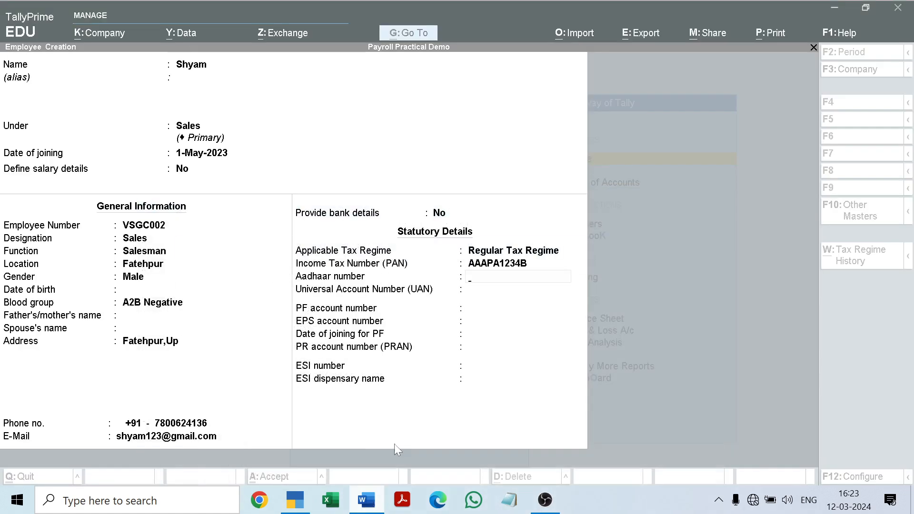
key("ctrl+alt+v")
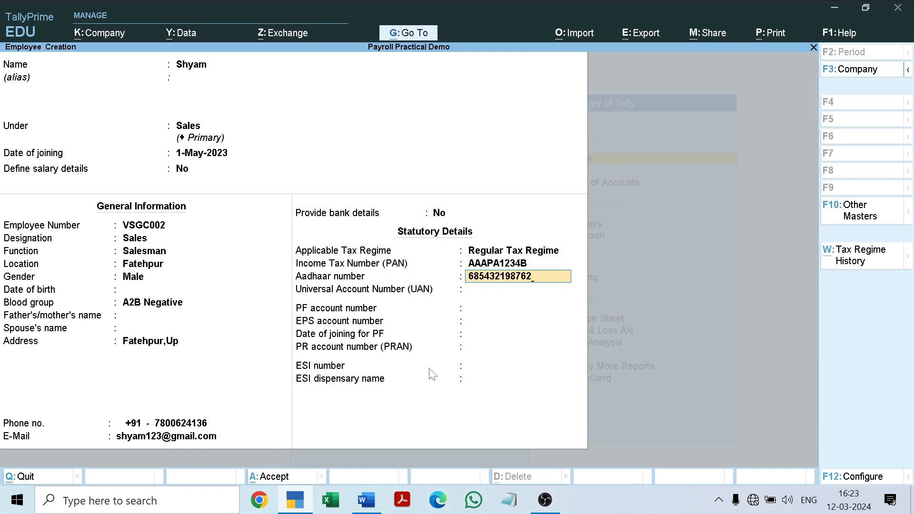
key("Return")
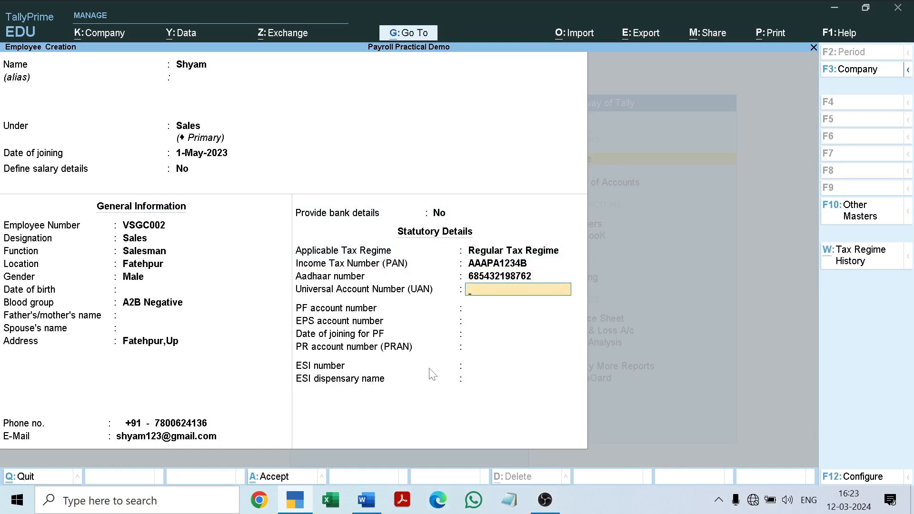
Step: Copy the 12-digit UNA number from the Word document and paste it into TallyPrime's Universal Account Number (UAN) field
key("alt+Tab")
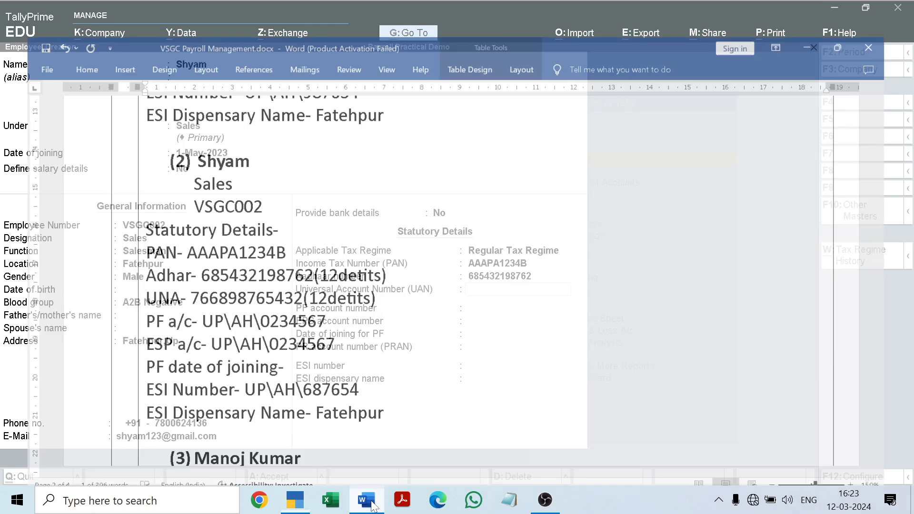
left_click_drag(174, 278, 293, 278)
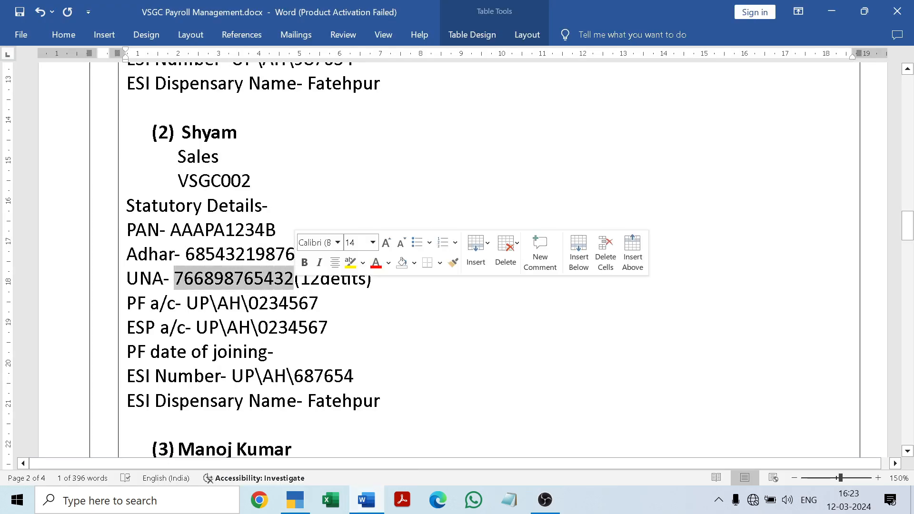
key("ctrl+c")
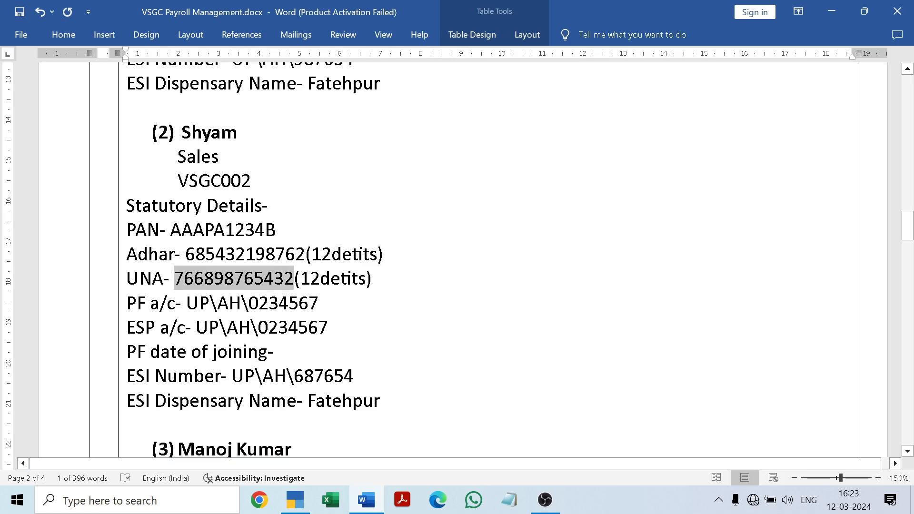
left_click(367, 501)
key("ctrl+alt+v")
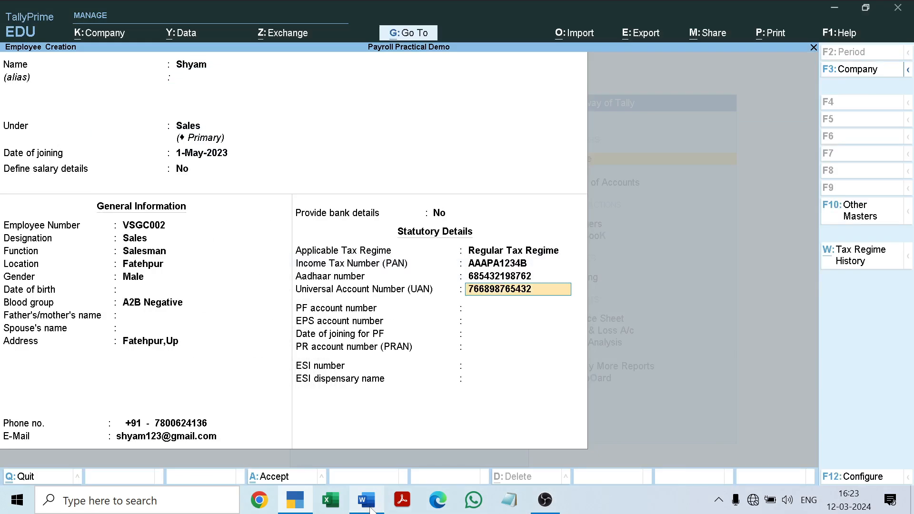
Step: Copy the second employee's PF account number from Word into TallyPrime, keeping the matching EPS account number and PF joining date of 1-May-23
key("Return")
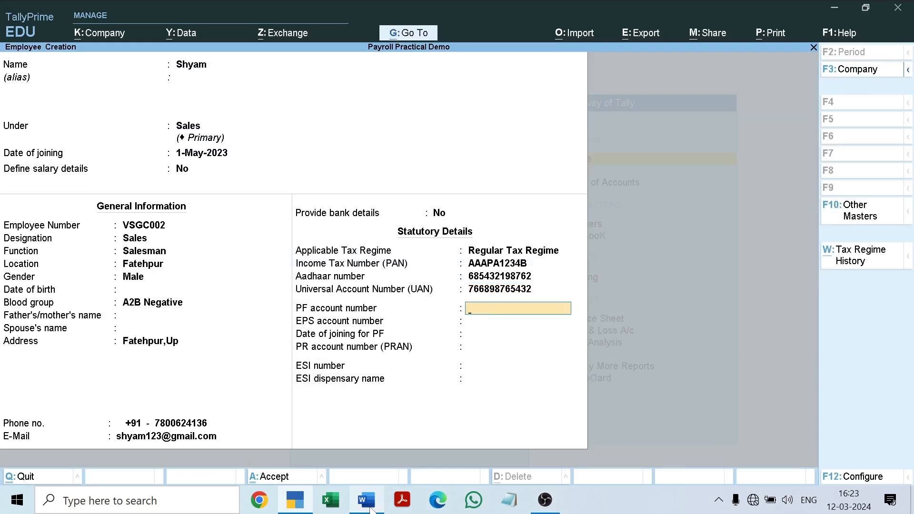
left_click(371, 507)
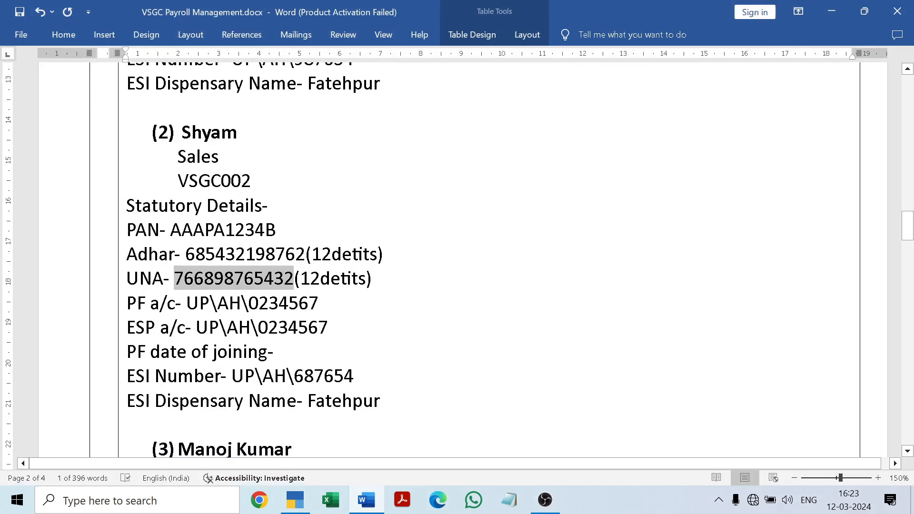
left_click_drag(186, 302, 330, 303)
key("ctrl+c")
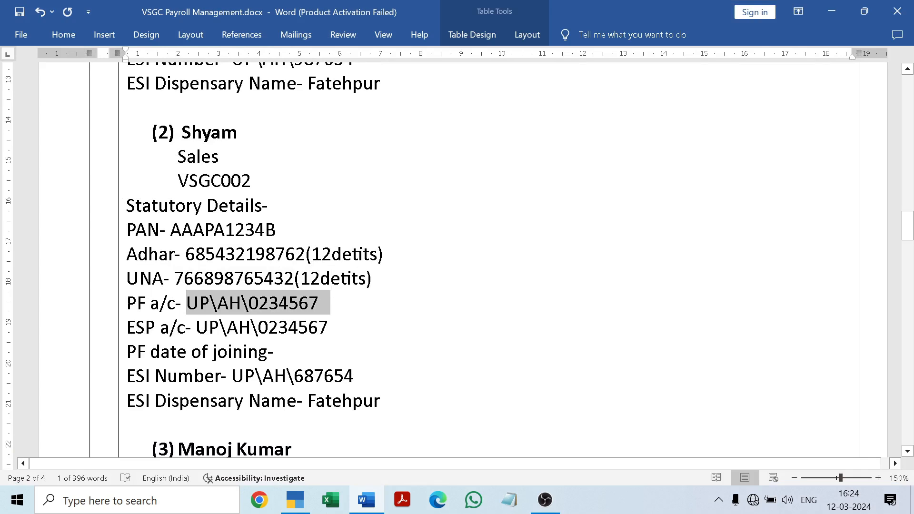
left_click(366, 500)
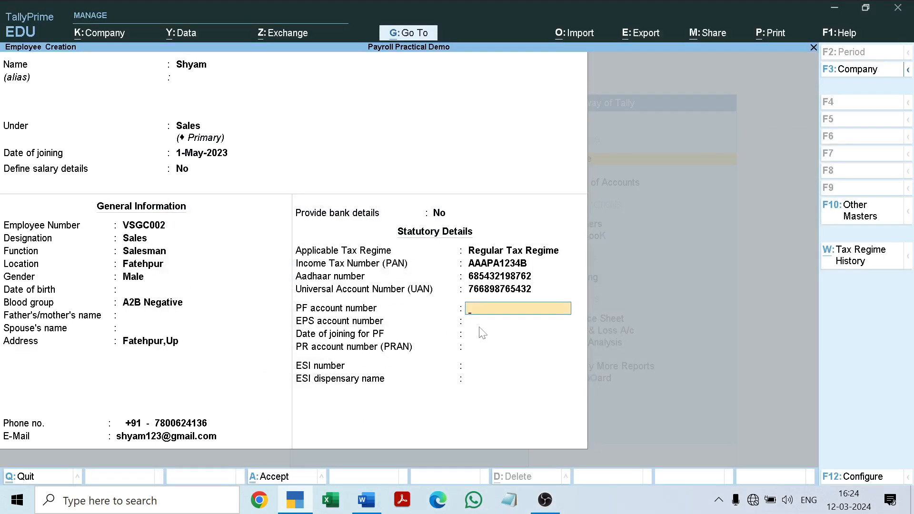
key("ctrl+v")
key("Return")
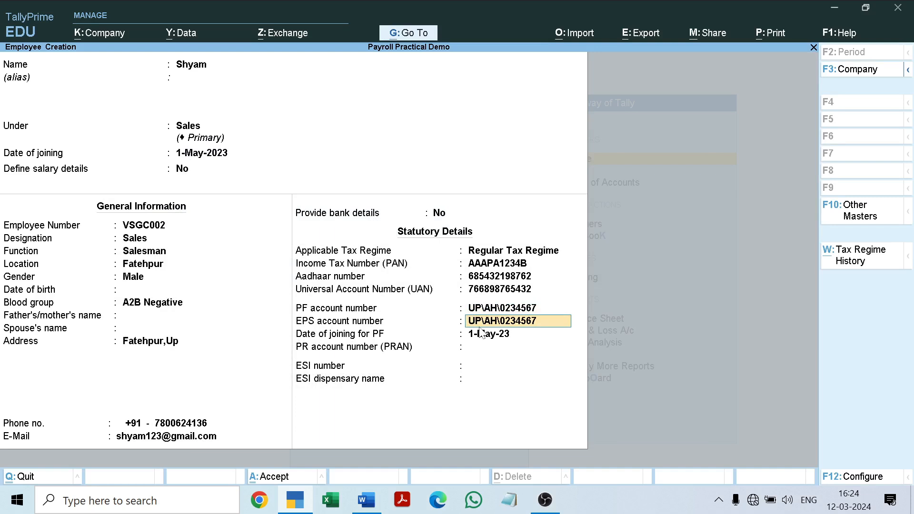
key("Return")
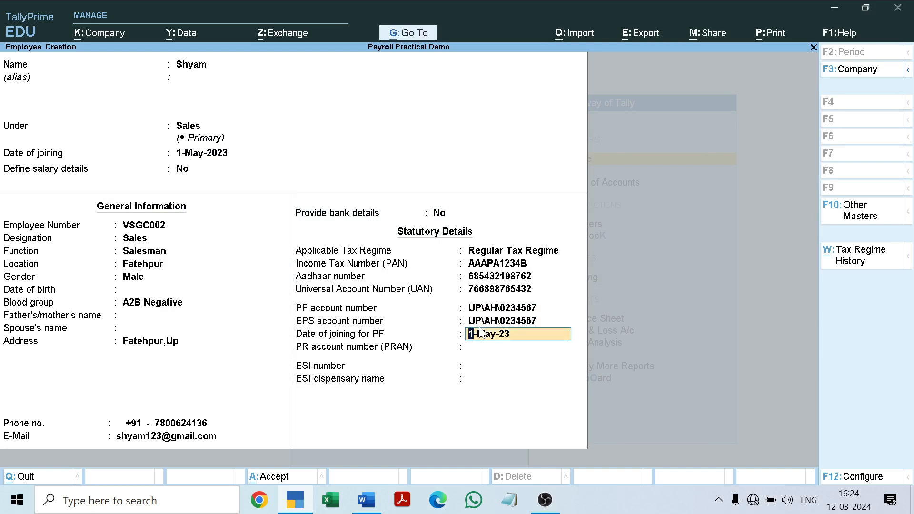
key("Return")
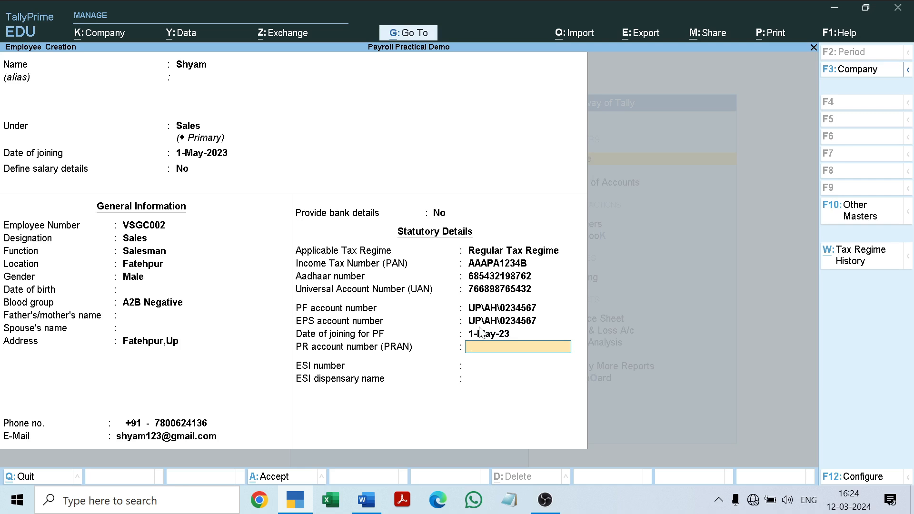
Step: Check the employee's details in the Word document and enter a PR account number (PRAN) in TallyPrime
left_click(367, 500)
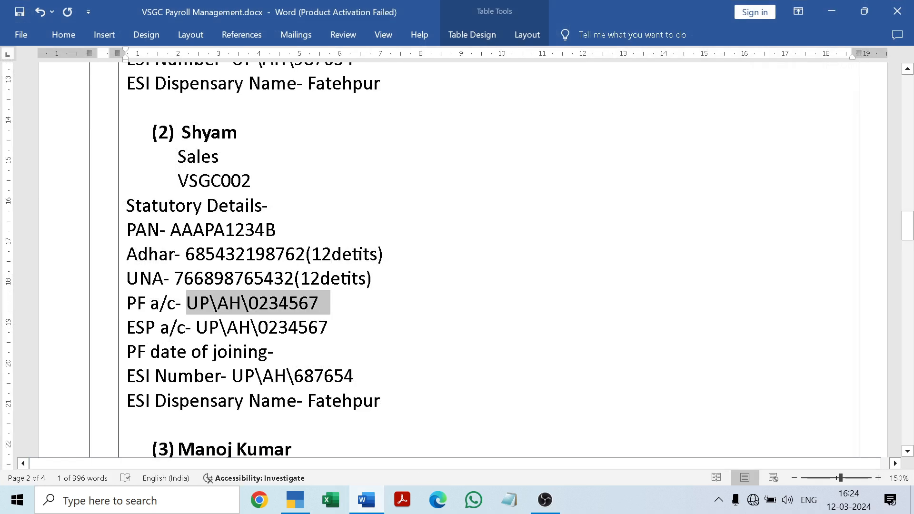
left_click(304, 377)
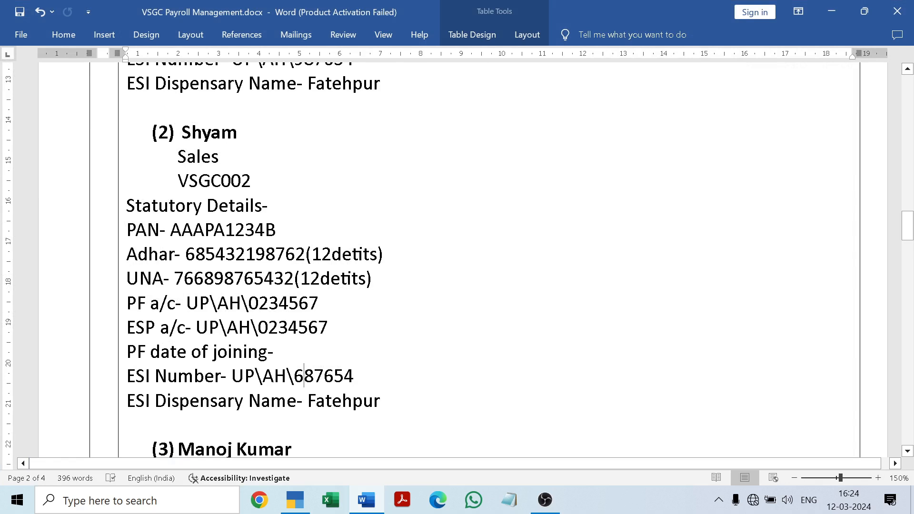
left_click(369, 499)
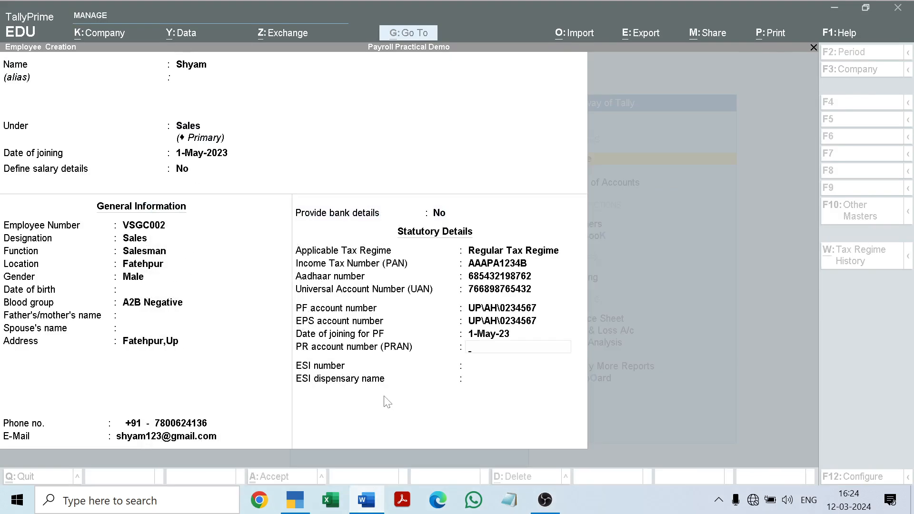
key("Return")
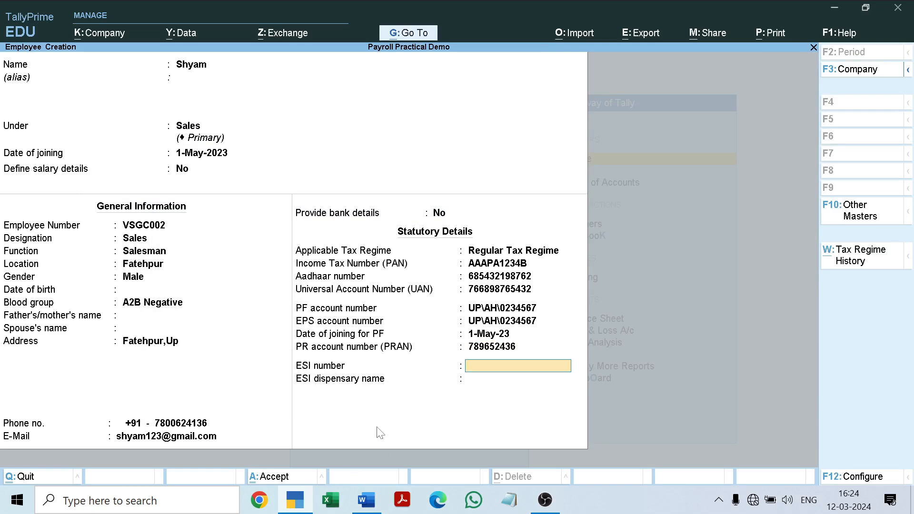
Step: Copy the second employee's ESI number from the Word document and paste it into TallyPrime's ESI number field
left_click(361, 504)
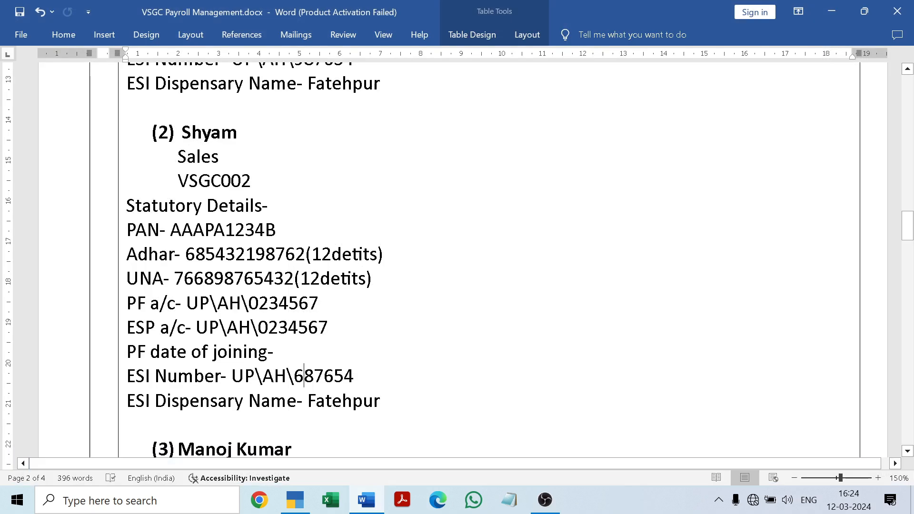
left_click_drag(232, 376, 374, 375)
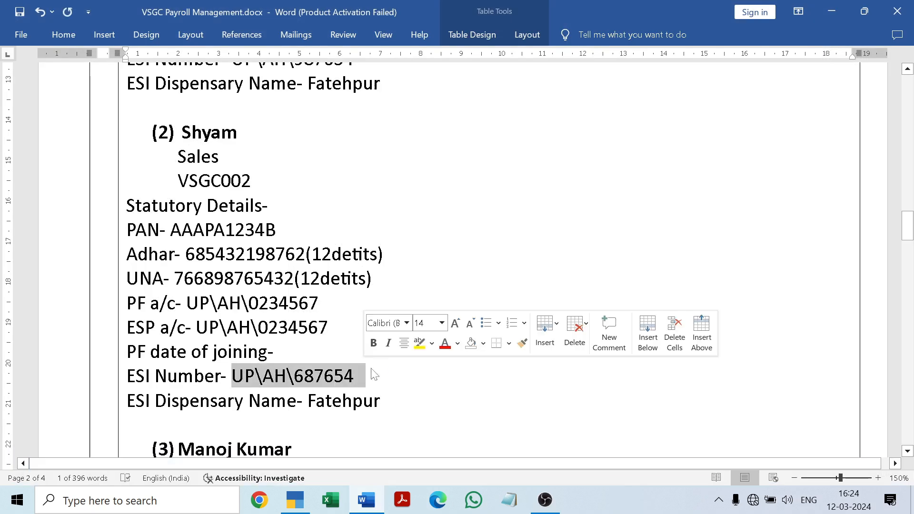
key("ctrl+c")
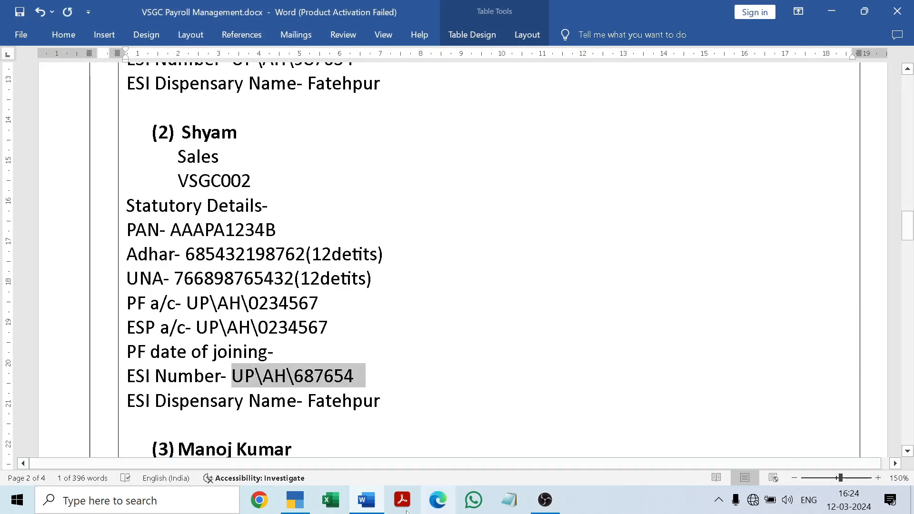
left_click(375, 504)
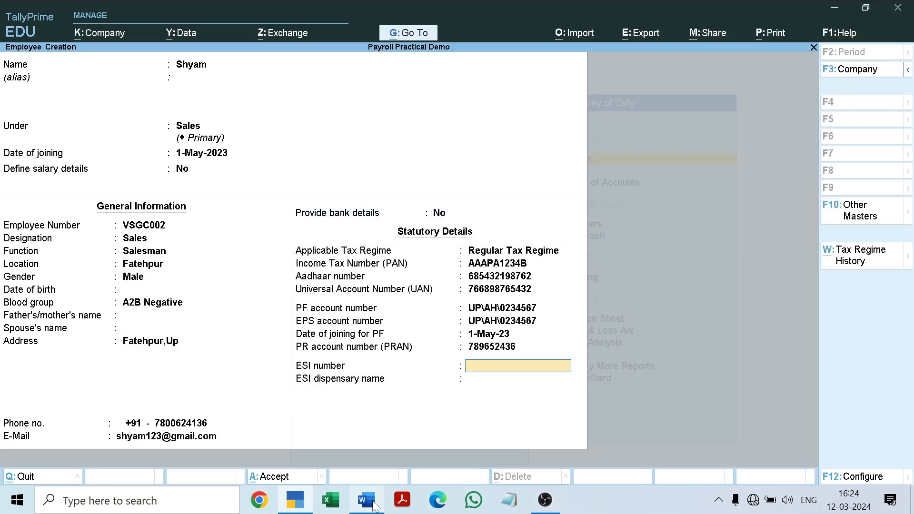
key("ctrl+v")
key("Return")
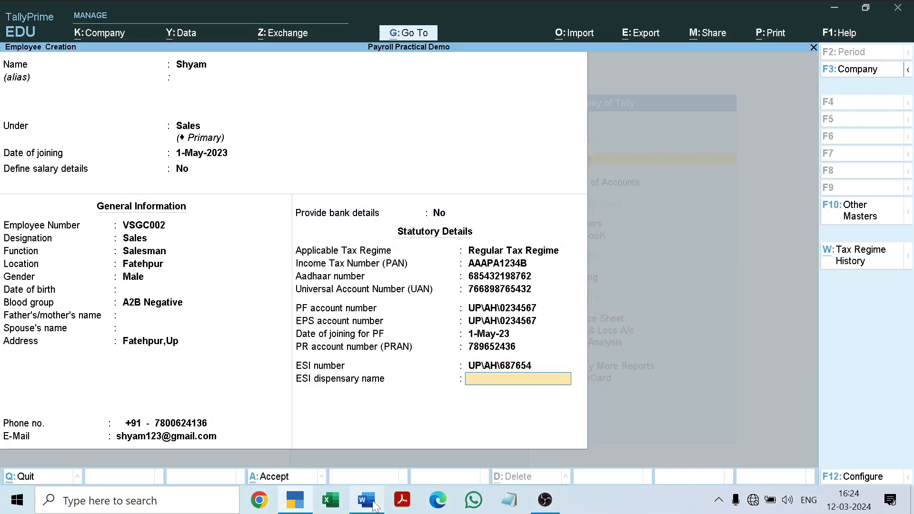
Step: Set the ESI dispensary name to Fatehpur and save the second employee's master
type("Fatehpur")
key("Return")
key("Return")
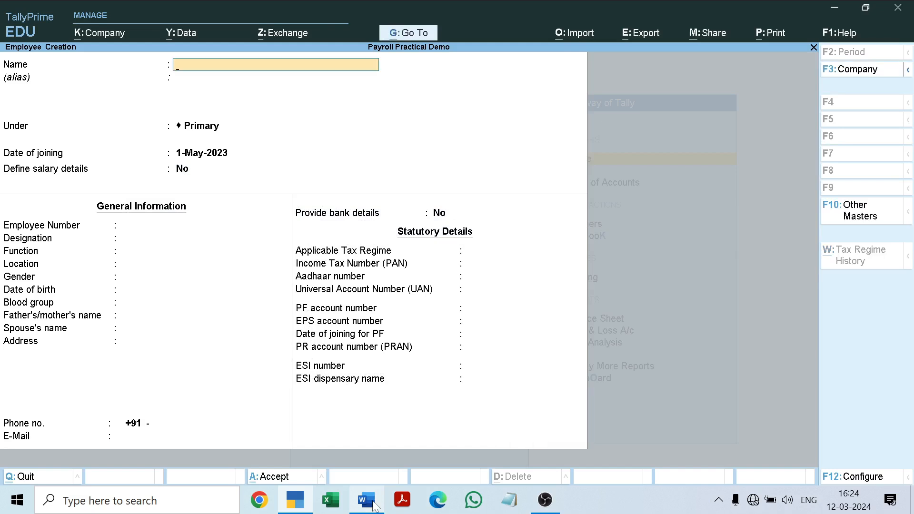
Step: Look up the third employee in the Word document and enter the employee's full name in TallyPrime's new employee master
left_click(374, 504)
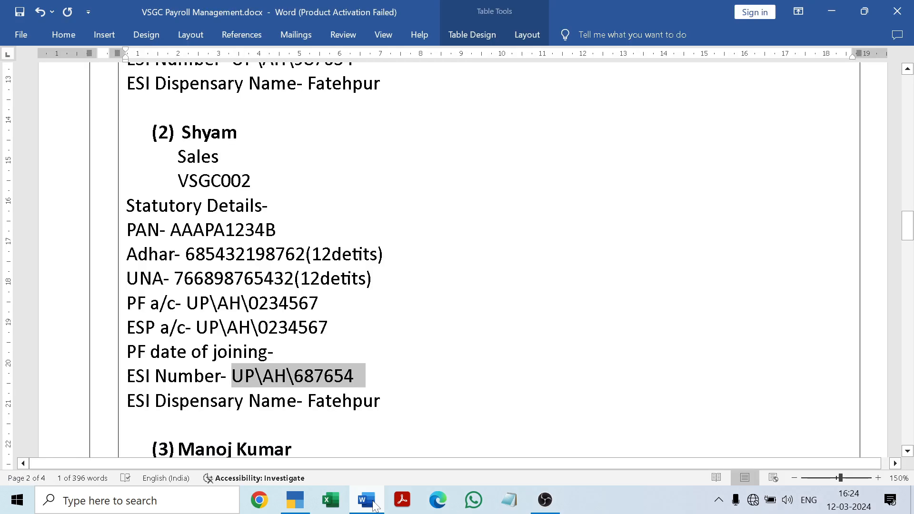
left_click(404, 369)
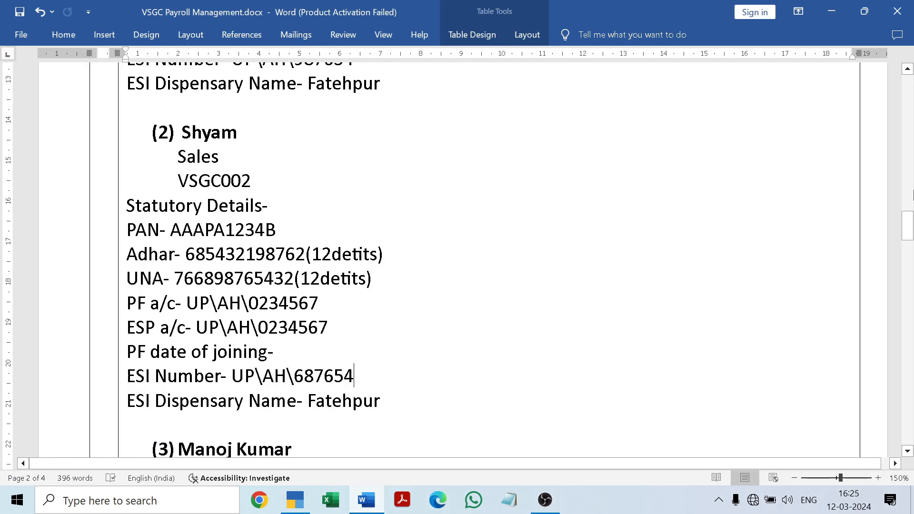
left_click_drag(909, 228, 909, 260)
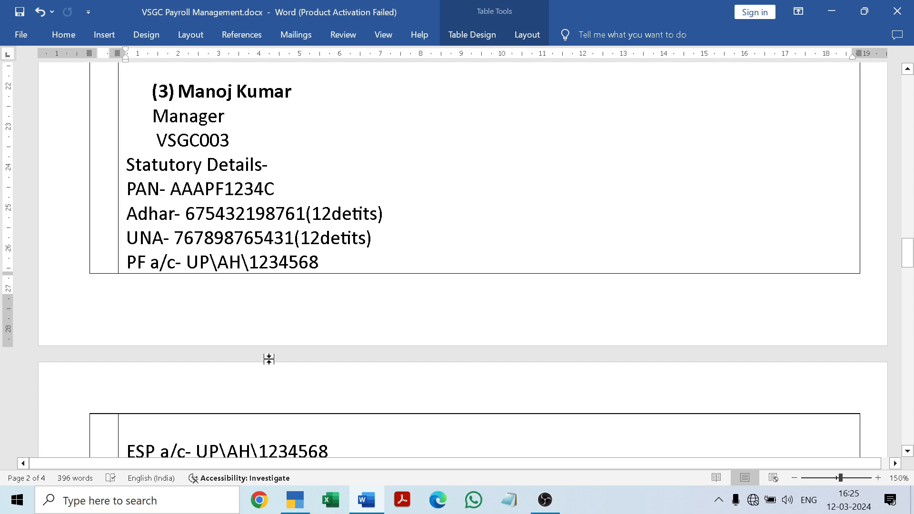
left_click(295, 500)
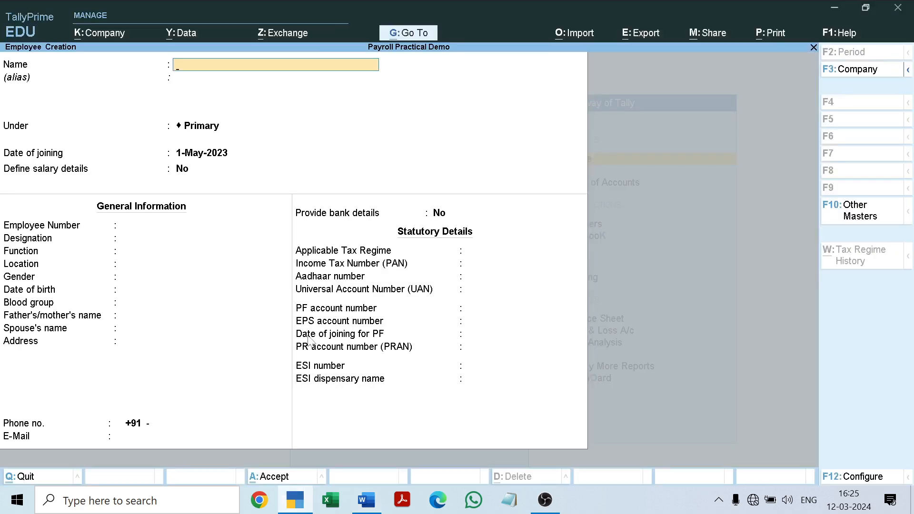
key("Return")
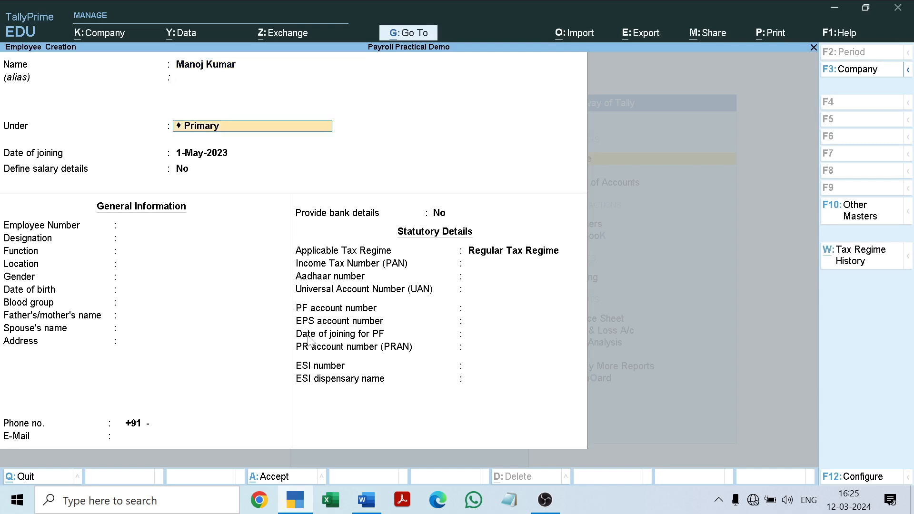
Step: Place the third employee under the Manager group, keeping the joining date 1-May-2023 and Define salary details at No
key("BackSpace")
key("Down")
key("Down")
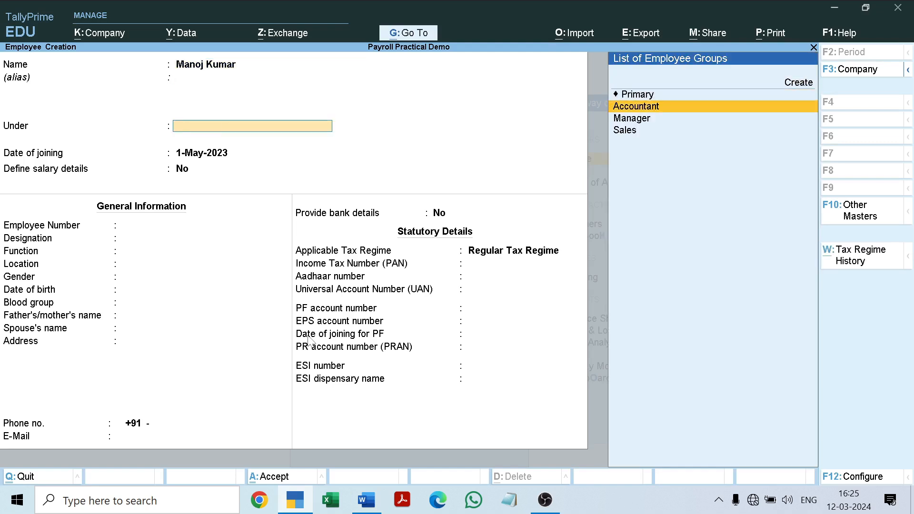
key("Return")
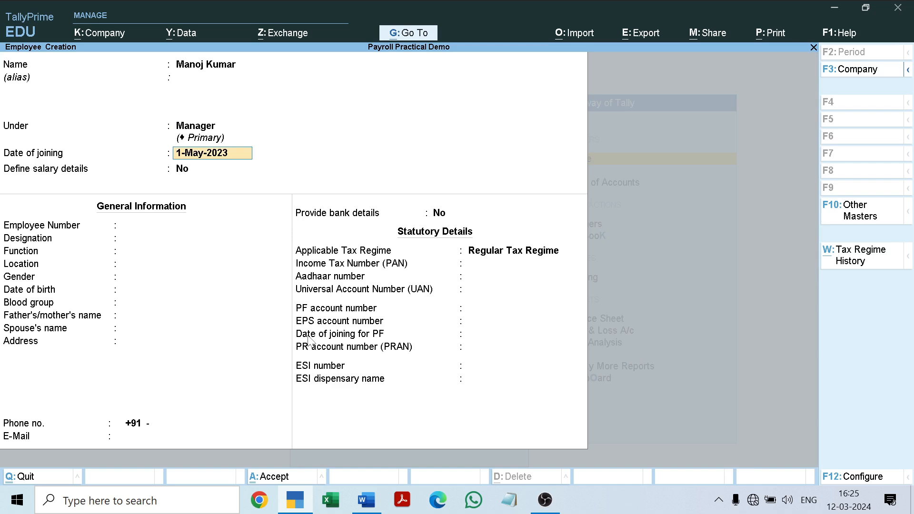
key("Return")
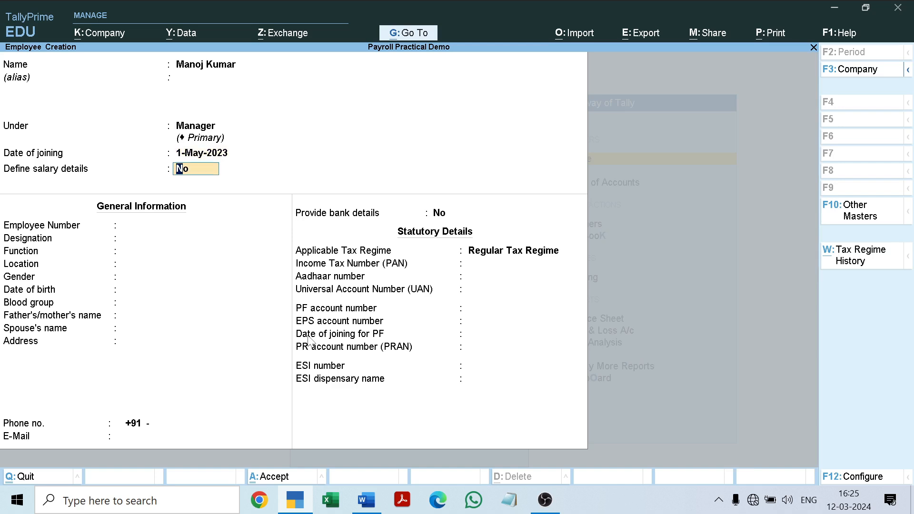
key("Return")
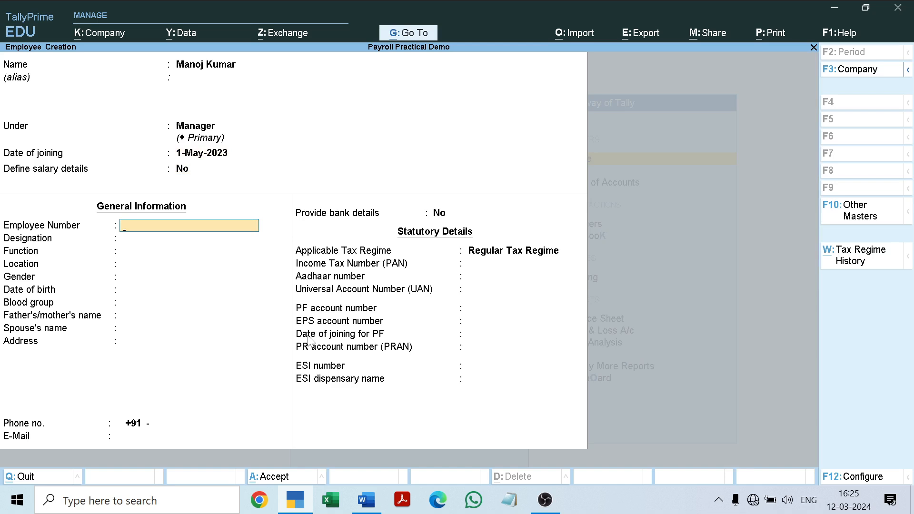
Step: Enter the third employee's employee number as given in the Word document
type("VG")
key("BackSpace")
type("SGC003")
key("Return")
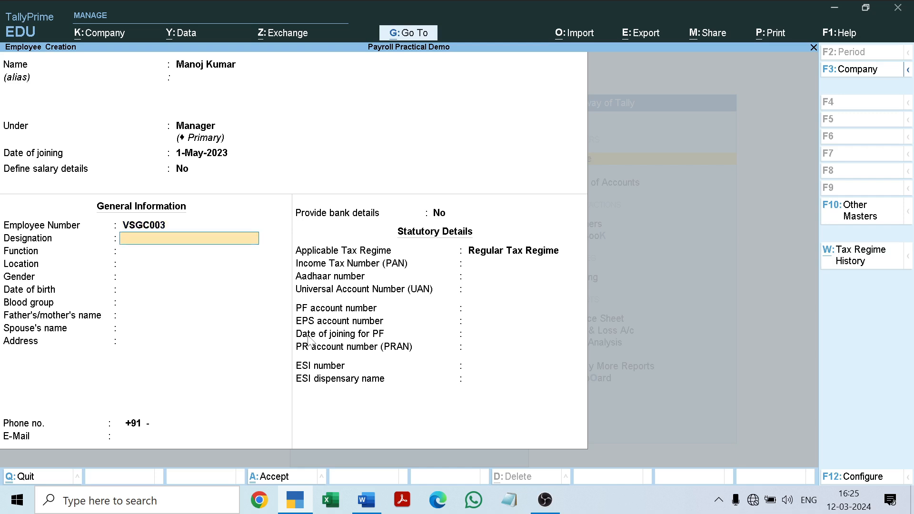
Step: Set the third employee's designation to Manager and function to Management
type("Manager")
key("Return")
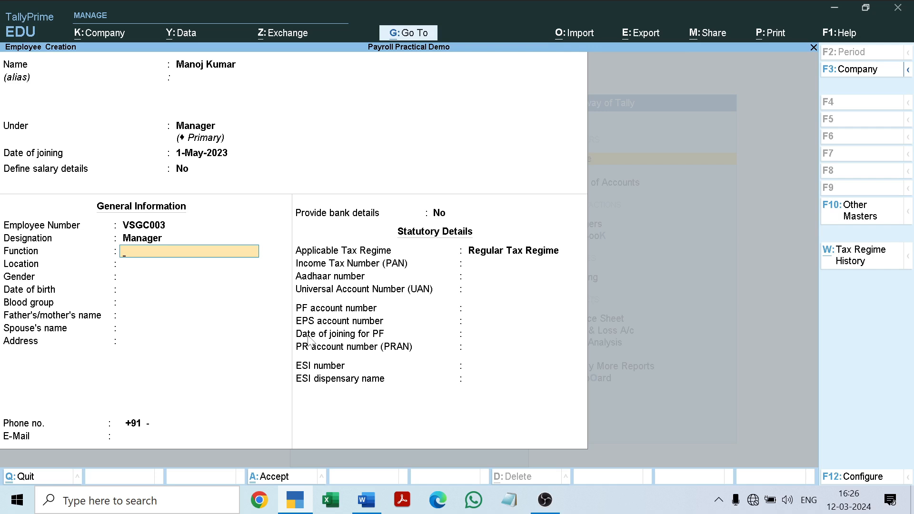
type("Management")
key("Return")
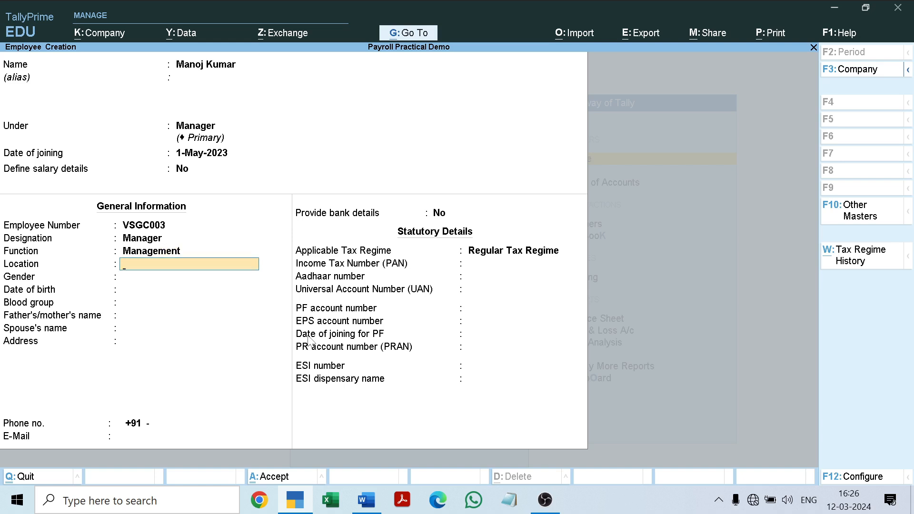
Step: Set the third employee's location to Fatehpur and gender to Male
type("Fatehpur")
key("Return")
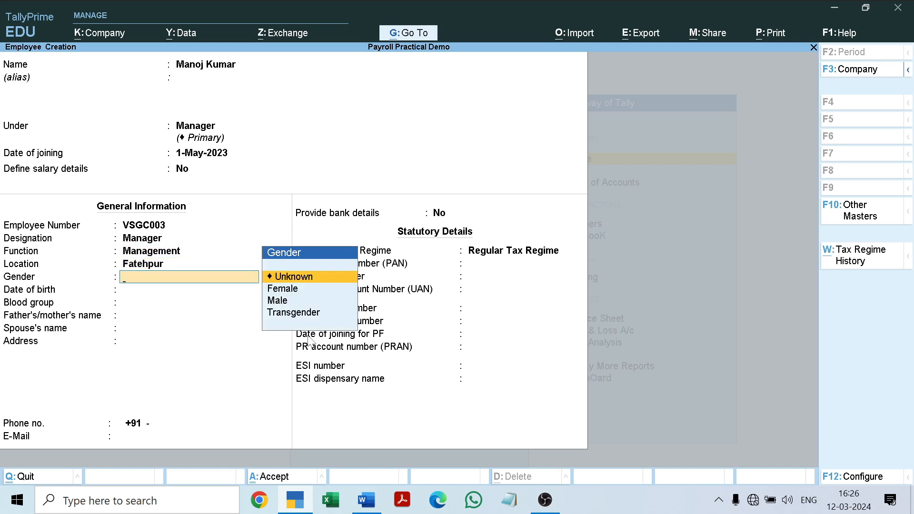
key("Down")
key("Down")
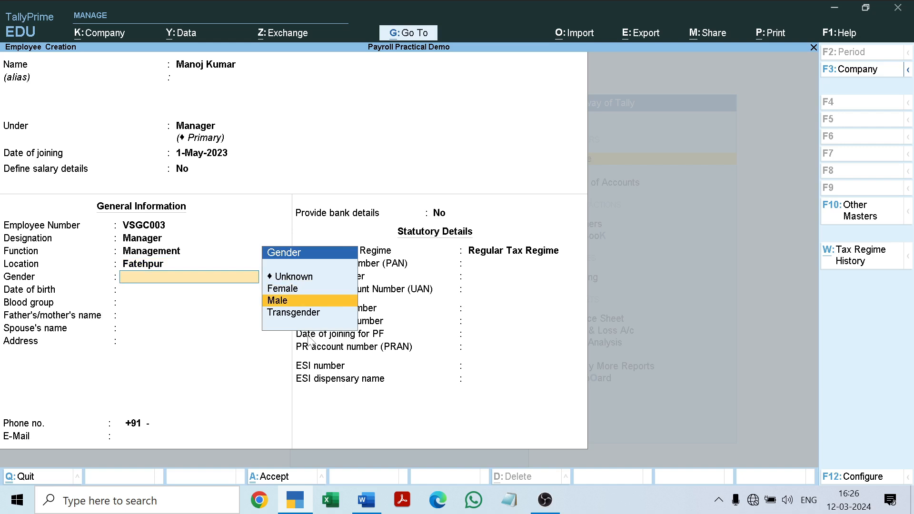
key("Return")
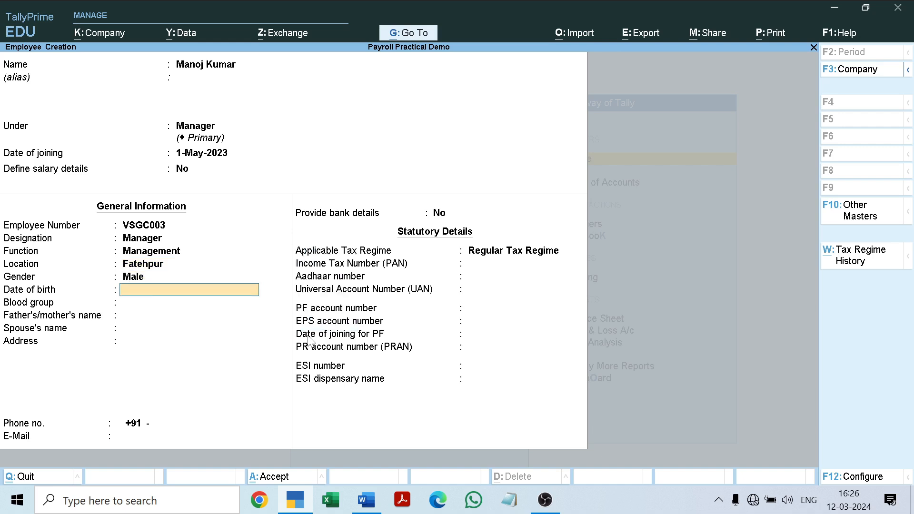
Step: Set the blood group to A Positive, leaving the date of birth, father's/mother's name and spouse's name blank
key("Return")
key("Down")
key("Down")
key("Down")
key("Down")
key("Down")
key("Down")
key("Down")
key("Down")
key("Down")
key("Down")
key("Down")
key("Down")
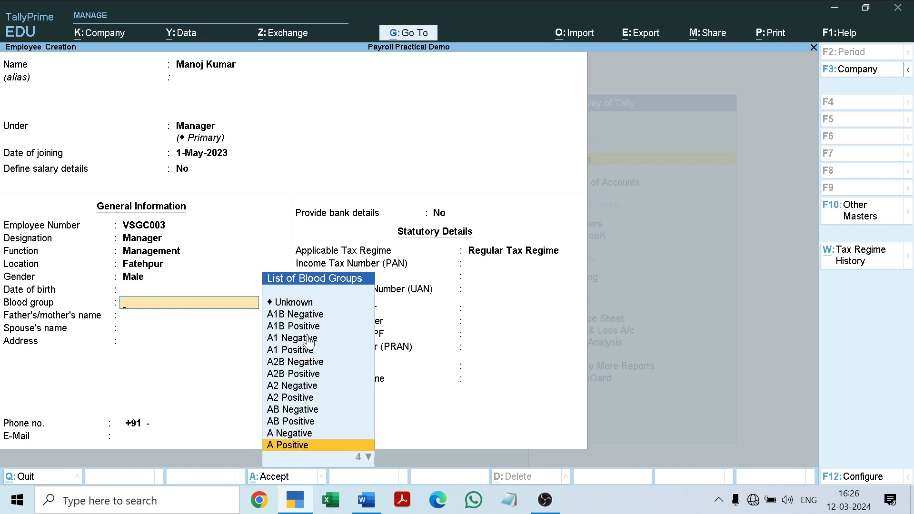
key("Return")
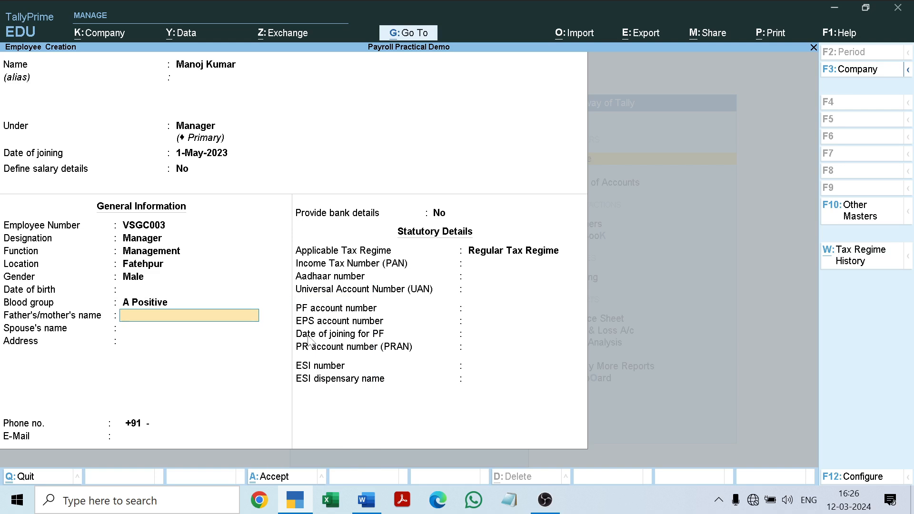
key("Return")
key("Return")
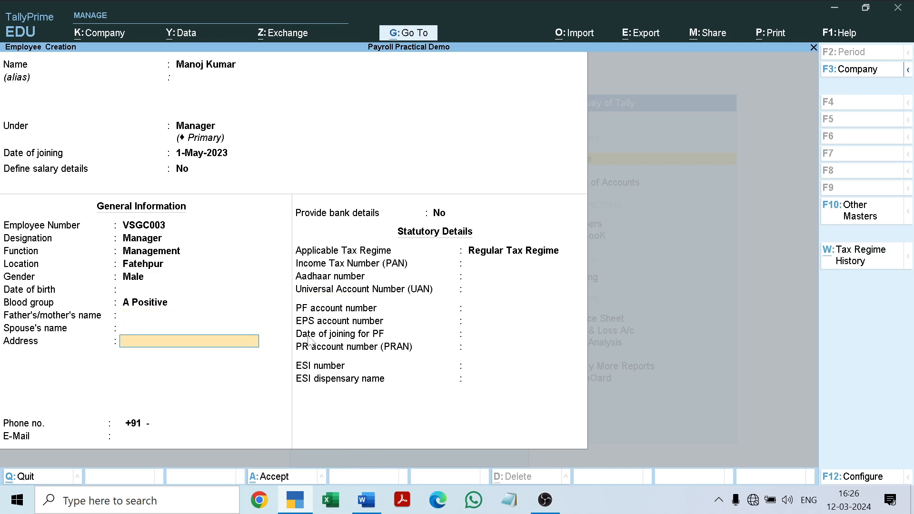
Step: Leave the third employee's address blank and enter the employee's phone number
key("Return")
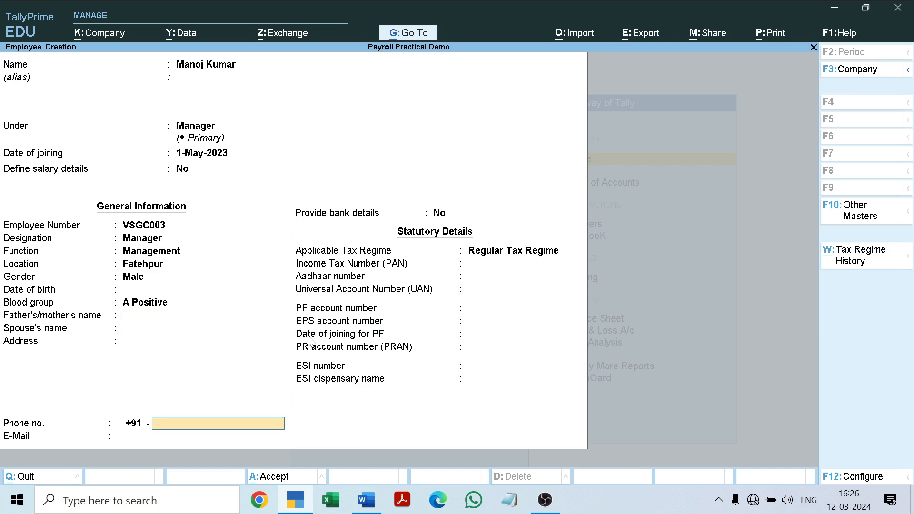
key("Return")
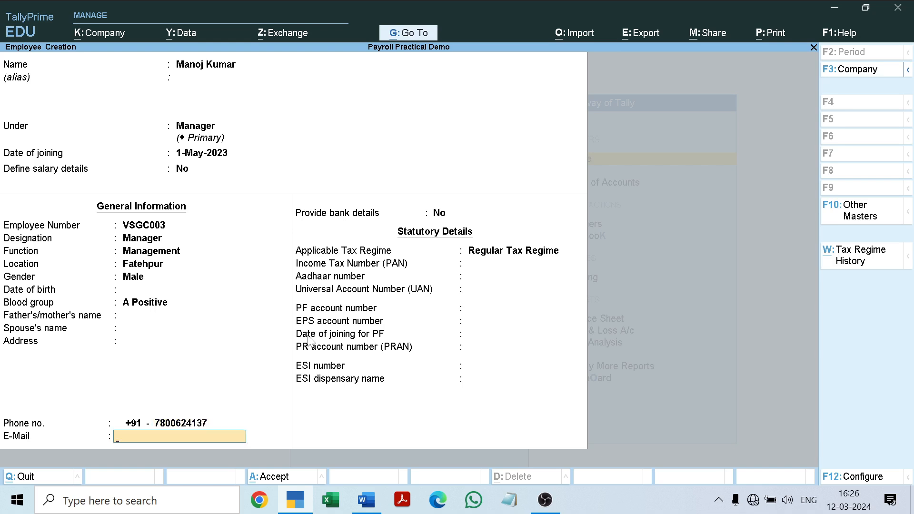
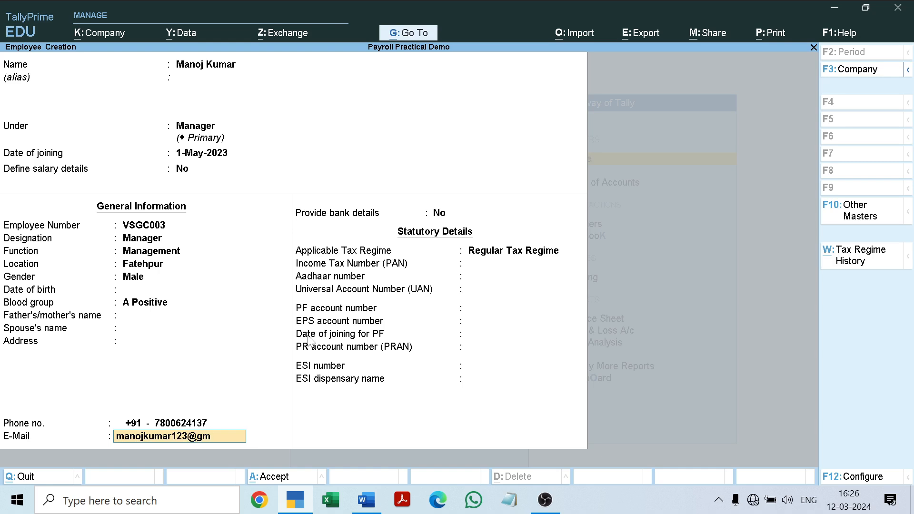
Step: Fill in the third employee's e-mail address
key("Return")
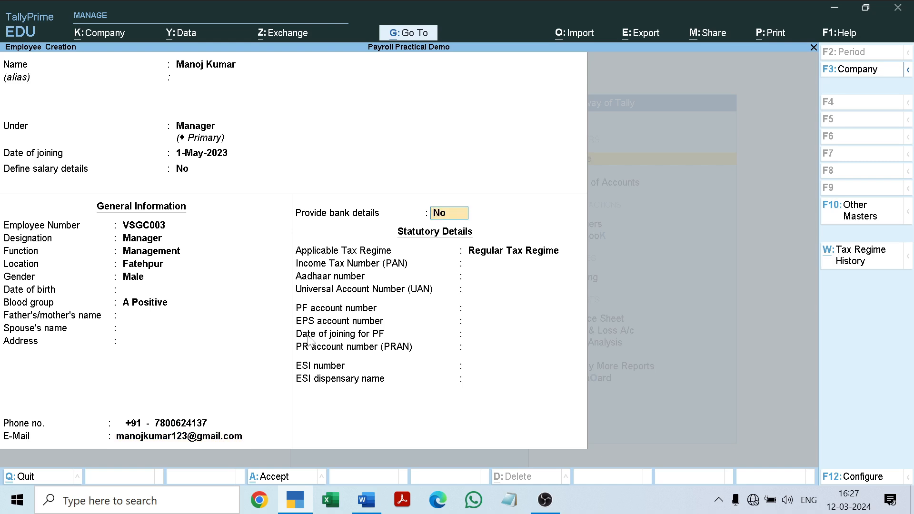
Step: Keep bank details at No and the Regular Tax Regime, and copy the third employee's PAN from the Word document into the employee form
key("Return")
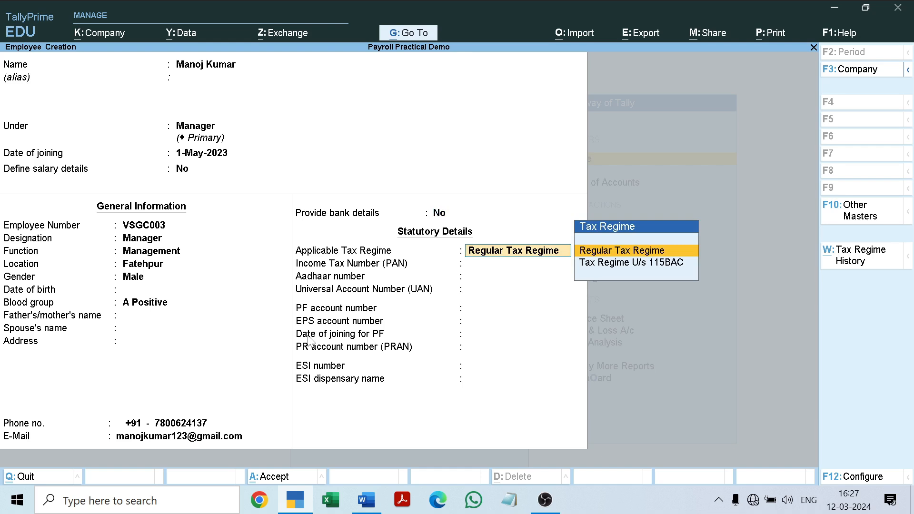
key("Return")
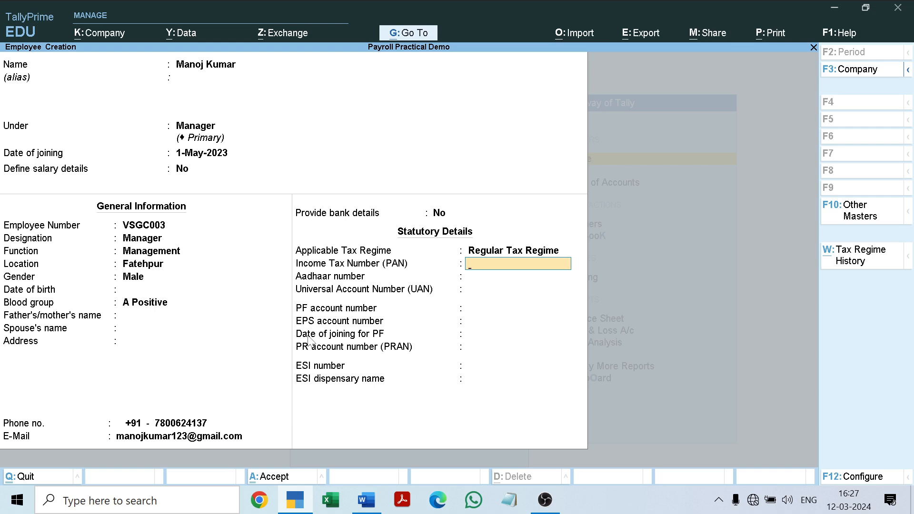
left_click(366, 500)
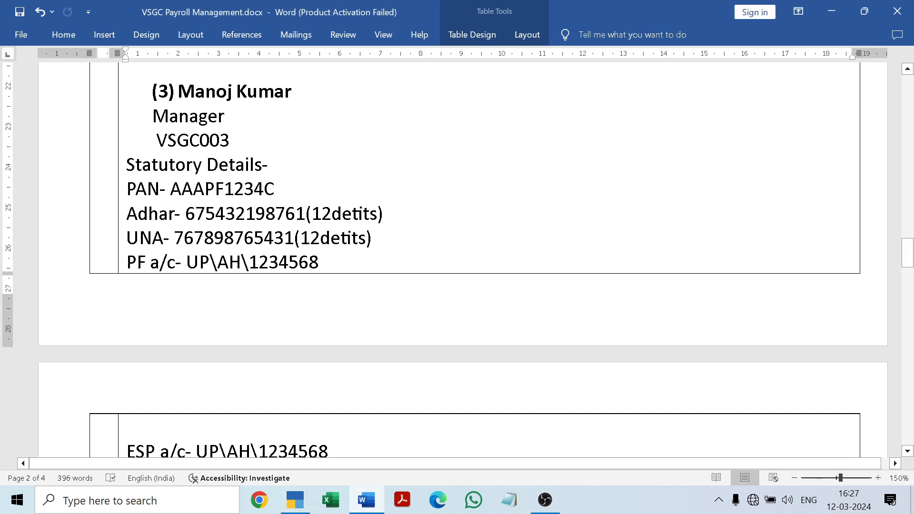
left_click_drag(170, 189, 303, 189)
key("ctrl+c")
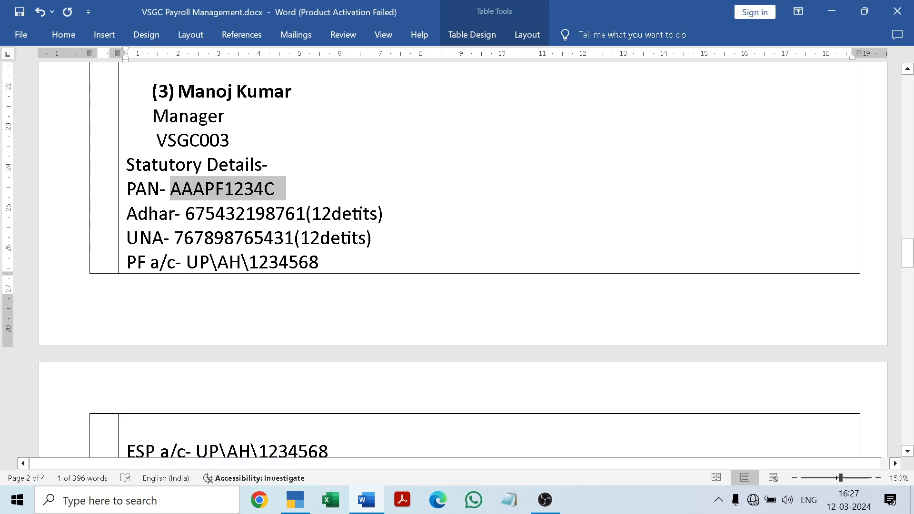
key("alt+Tab")
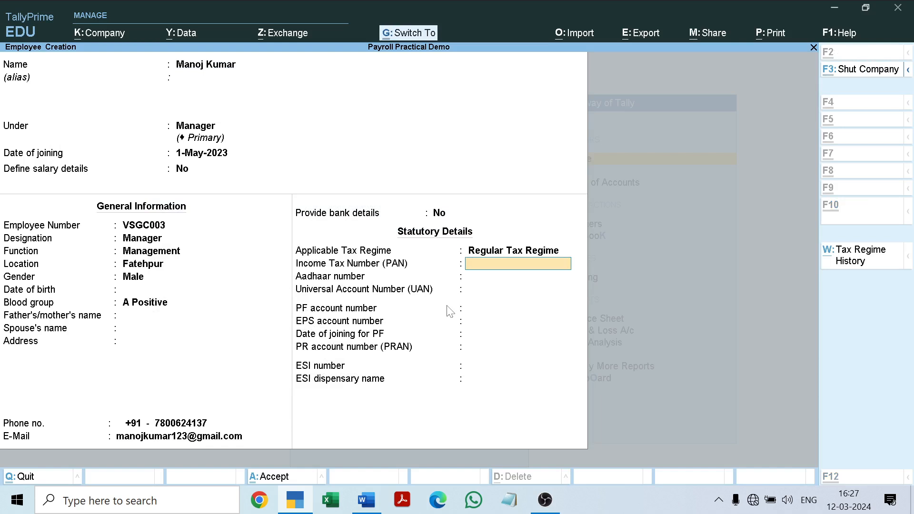
key("ctrl+v")
key("Return")
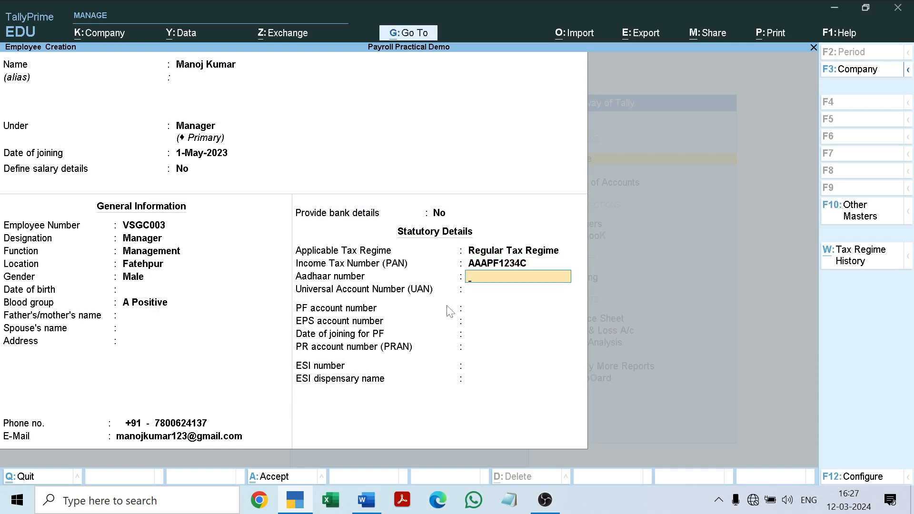
Step: Copy the third employee's Aadhaar number from the Word document into the statutory details
left_click(366, 500)
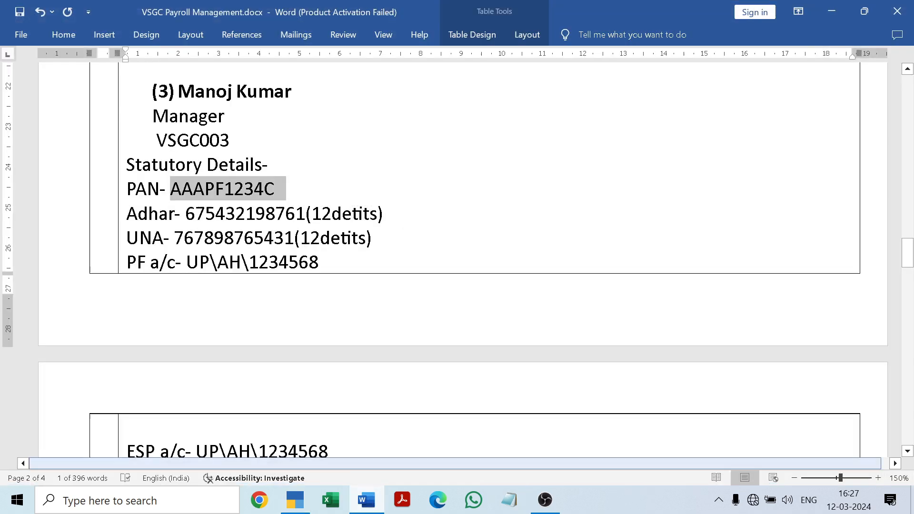
left_click_drag(195, 213, 305, 213)
key("ctrl+c")
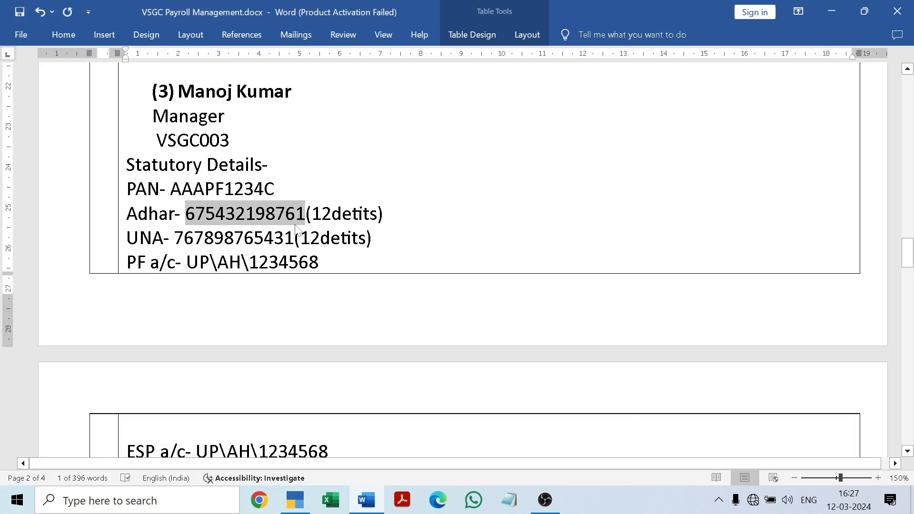
left_click(296, 500)
key("ctrl+v")
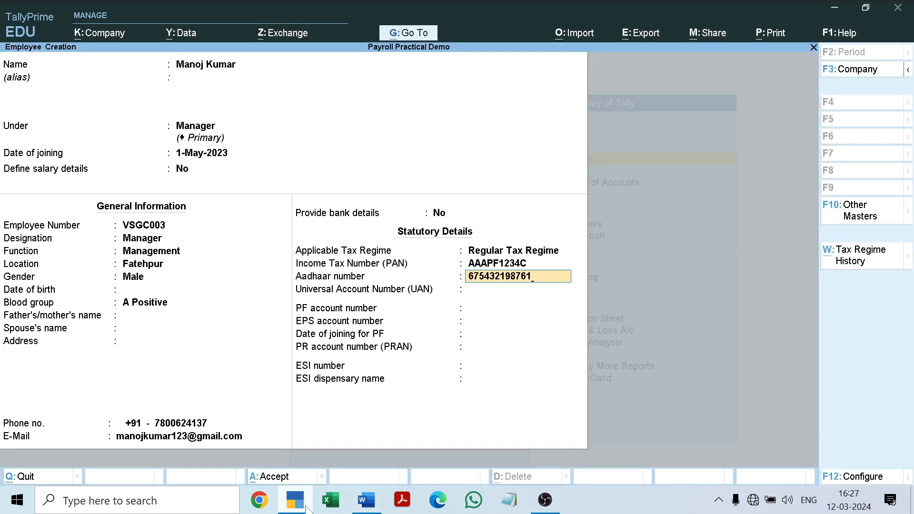
Step: Copy the third employee's Universal Account Number (UAN) from the Word document into the statutory details
left_click(367, 500)
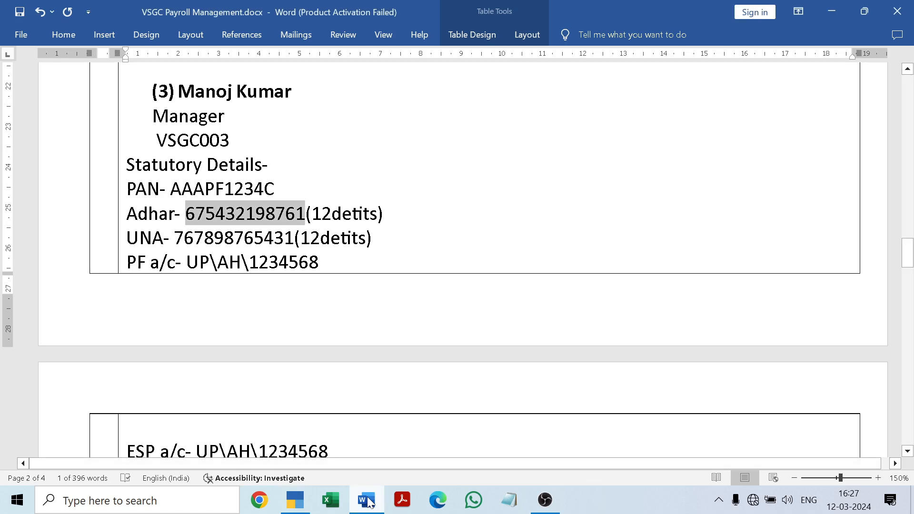
left_click_drag(174, 238, 300, 240)
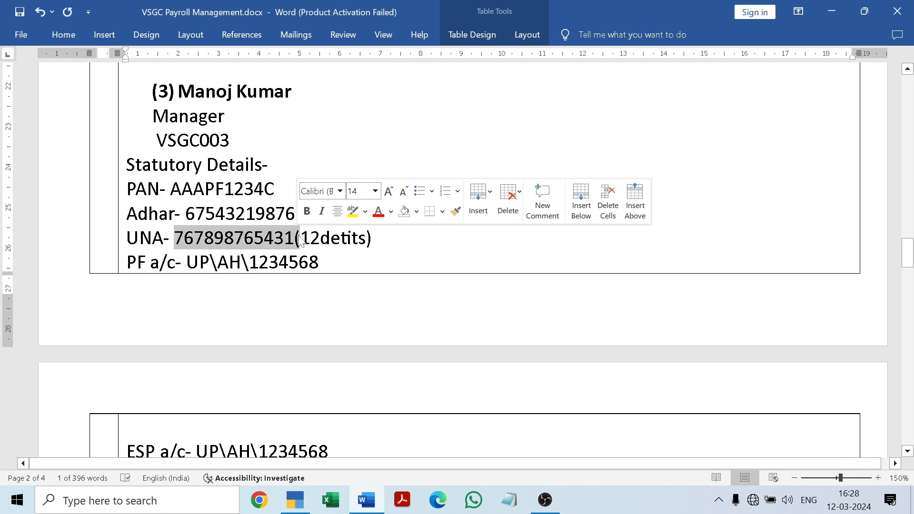
key("ctrl+c")
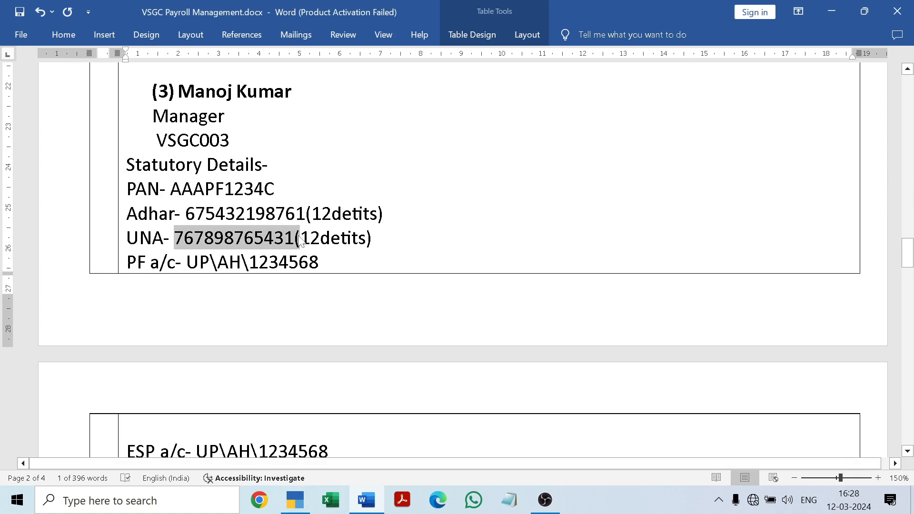
left_click(366, 499)
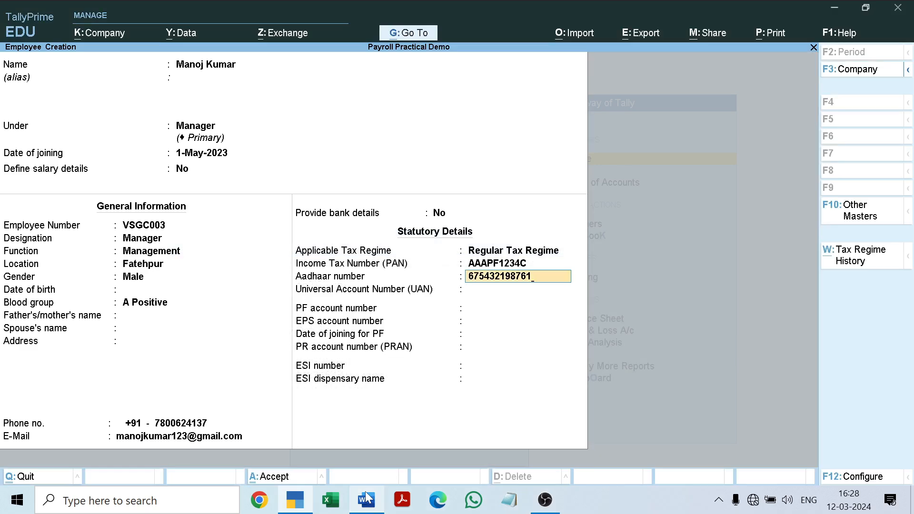
key("Return")
key("ctrl+v")
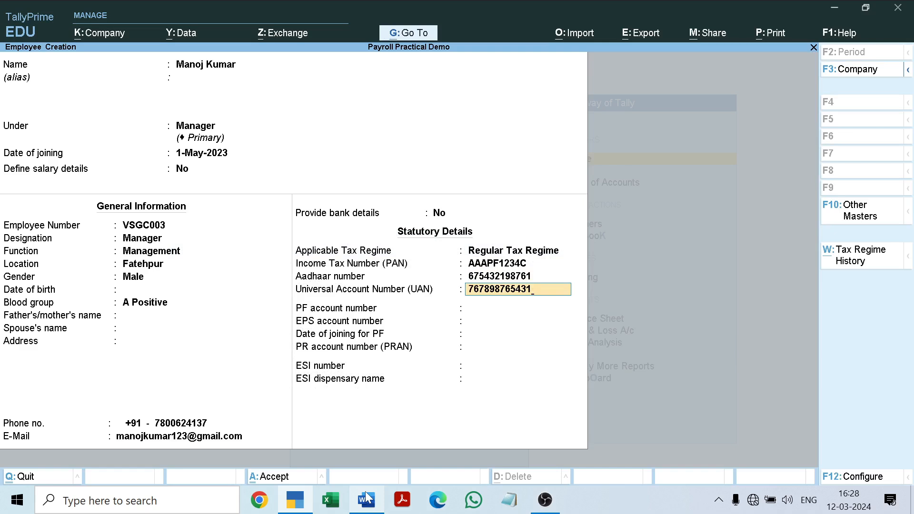
key("Return")
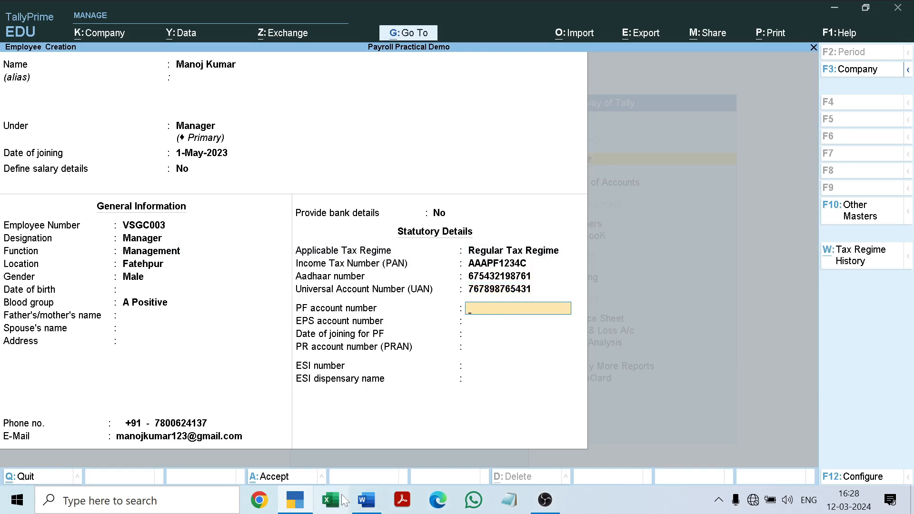
Step: Copy the third employee's PF account number from the Word document, accepting the same EPS account number and 1-May-23 as the PF joining date
left_click(367, 498)
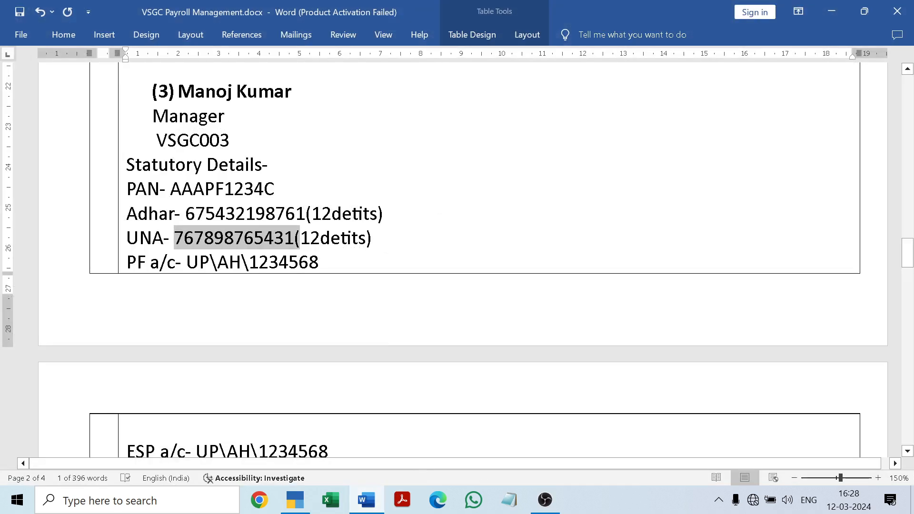
left_click(320, 261)
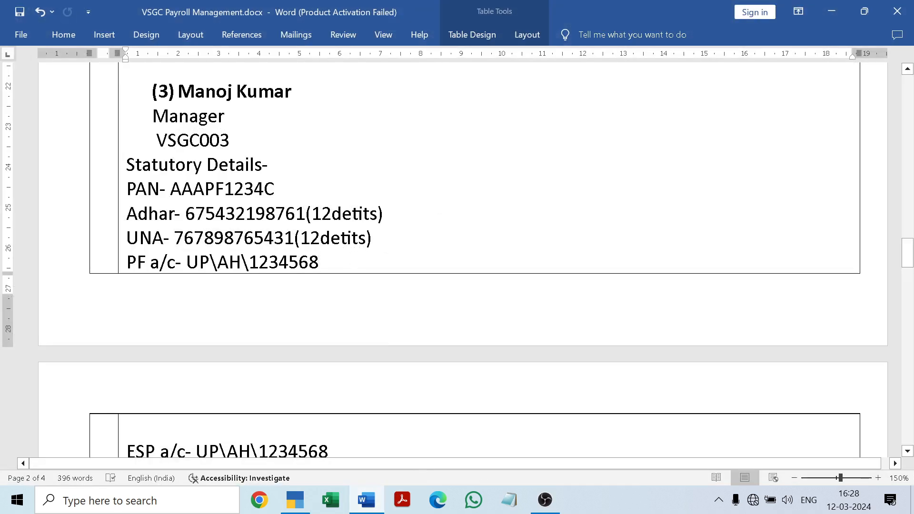
left_click_drag(186, 261, 318, 262)
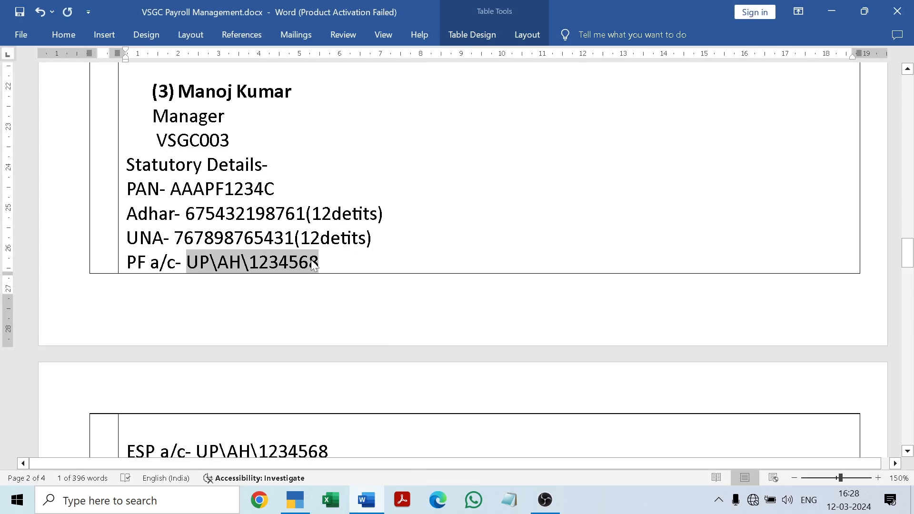
left_click(368, 497)
key("ctrl+alt+v")
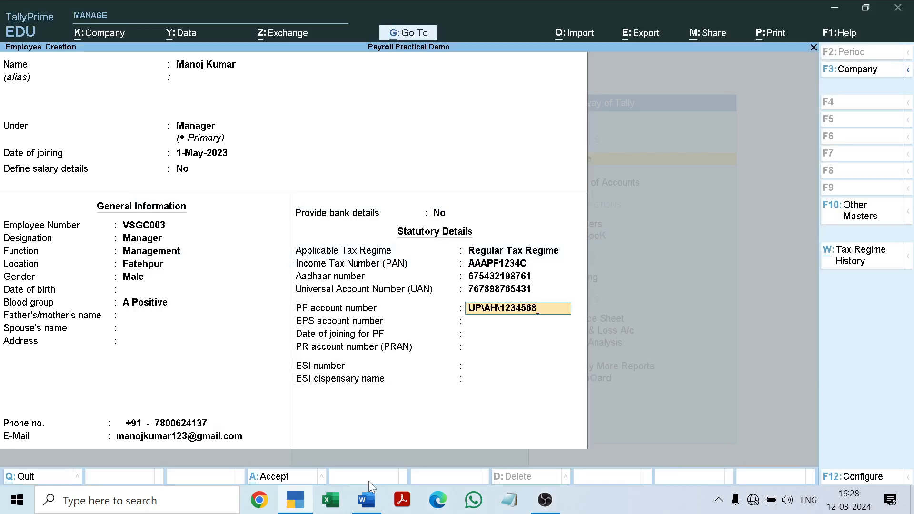
key("Return")
key("Return")
key("Return")
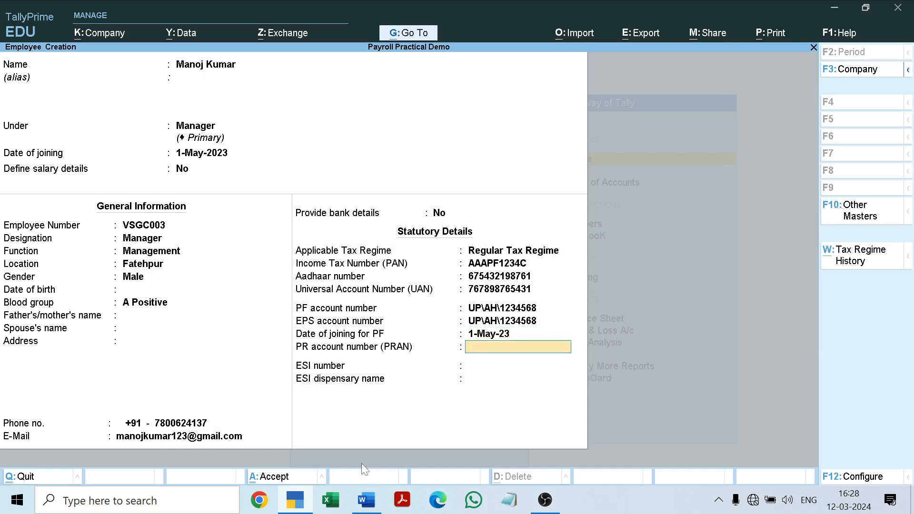
Step: Enter the third employee's PR account number (PRAN)
mouse_move(353, 502)
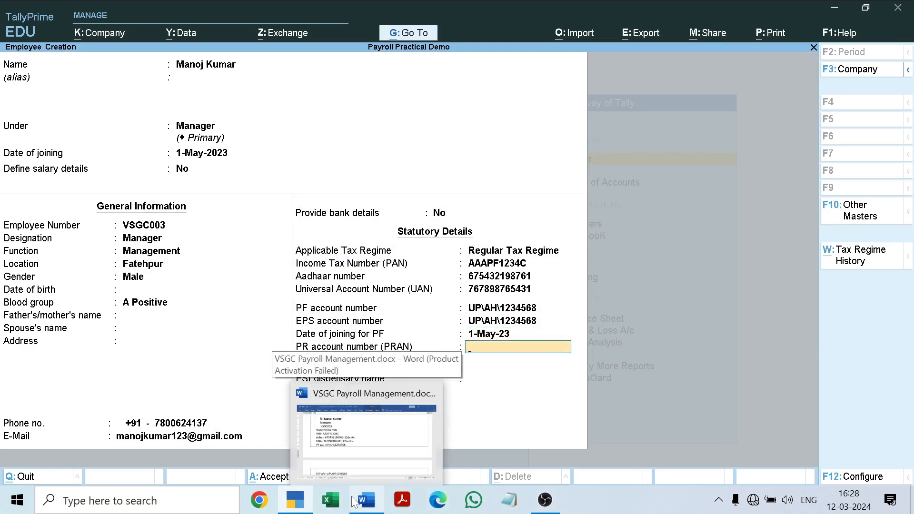
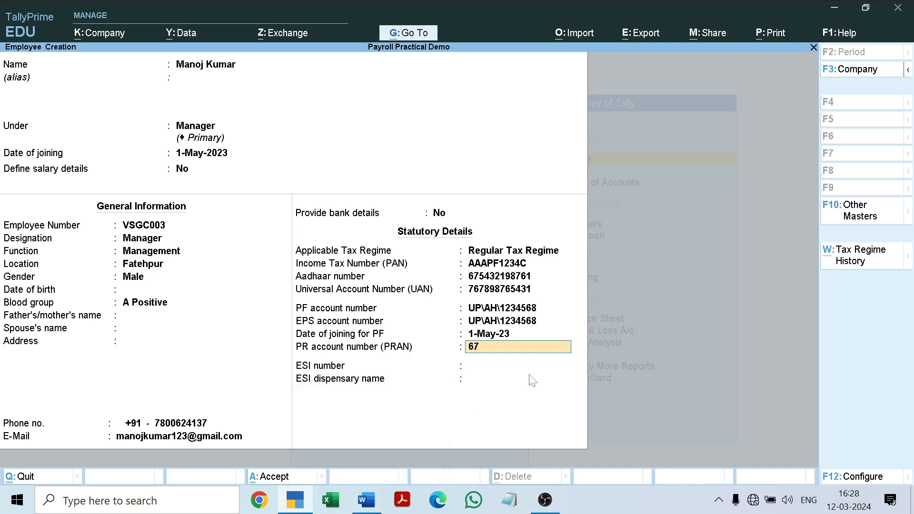
key("Return")
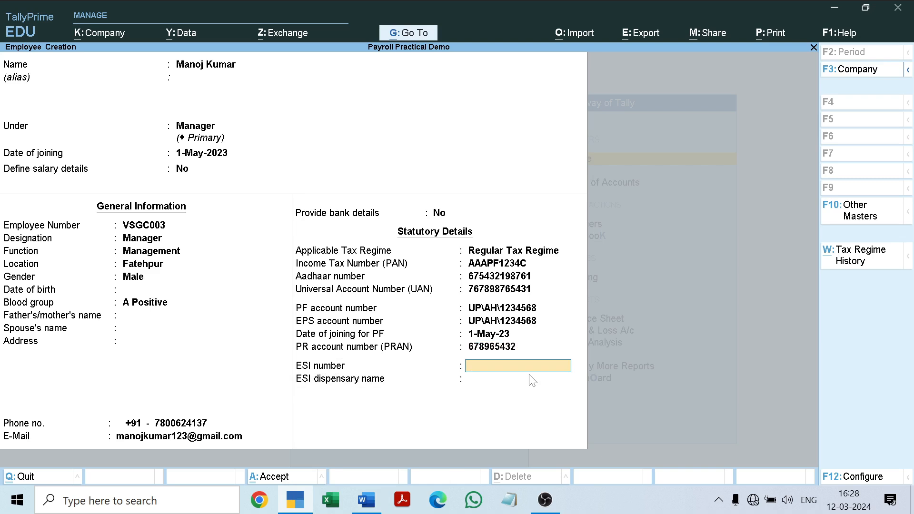
Step: Copy the third employee's ESI number from the next page of the Word document into the statutory details
left_click(366, 500)
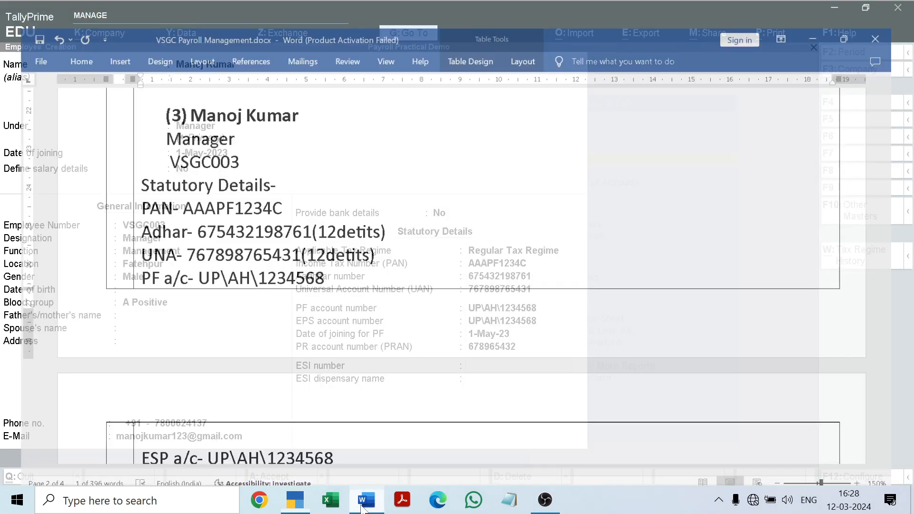
left_click_drag(912, 258, 912, 268)
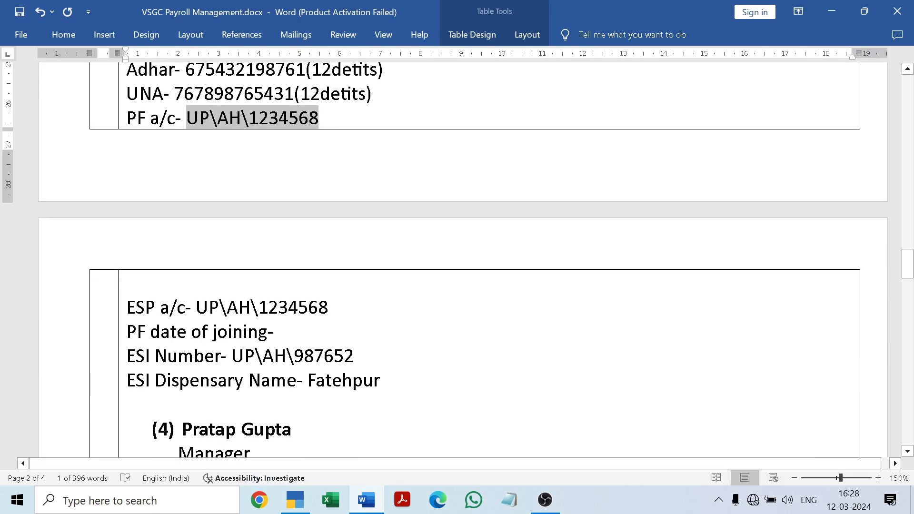
left_click_drag(233, 356, 354, 357)
key("ctrl+c")
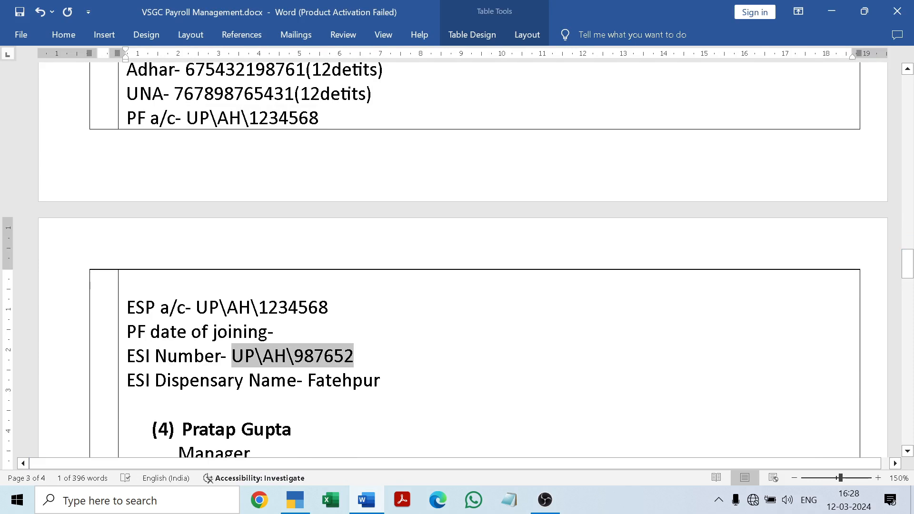
left_click(369, 507)
key("ctrl+v")
key("Return")
Step: Set the ESI dispensary name to Fatehpur and save the third employee's master
type("Fatehpur")
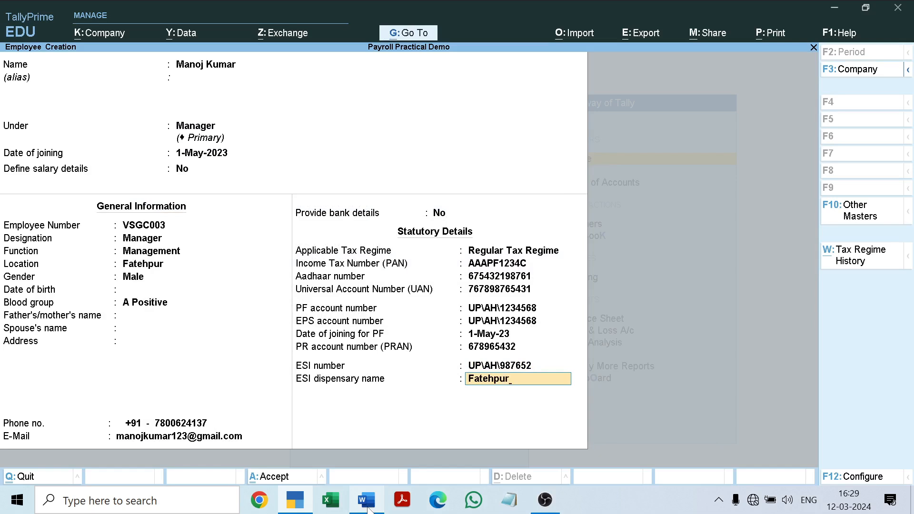
key("Return")
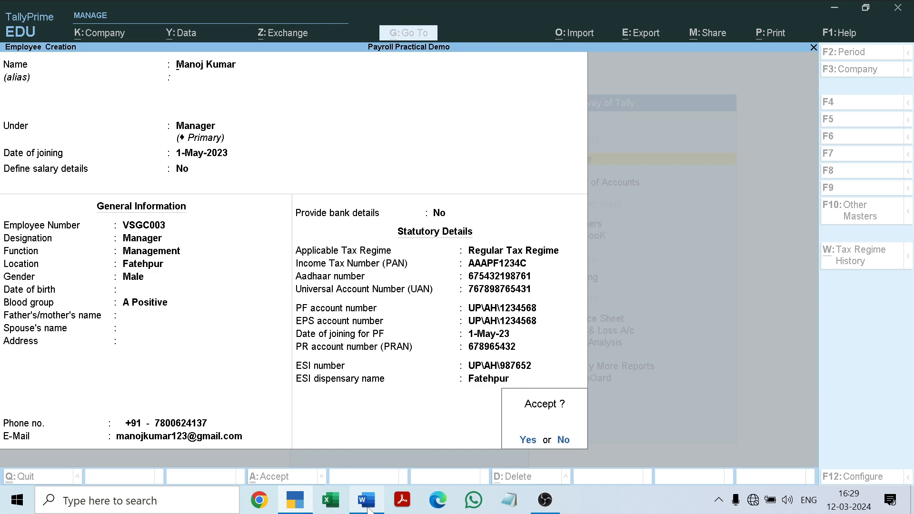
key("Return")
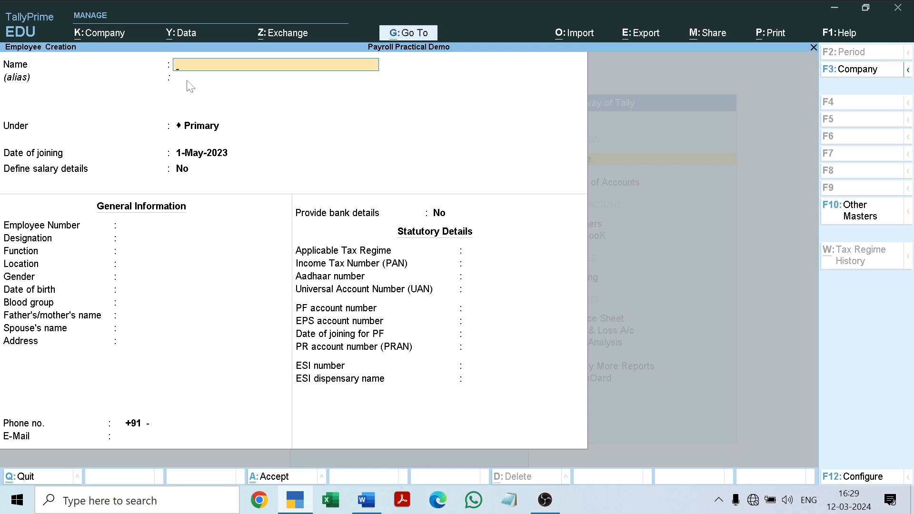
Step: Enter the fourth employee's full name as listed in the Word document
type("P")
left_click(366, 501)
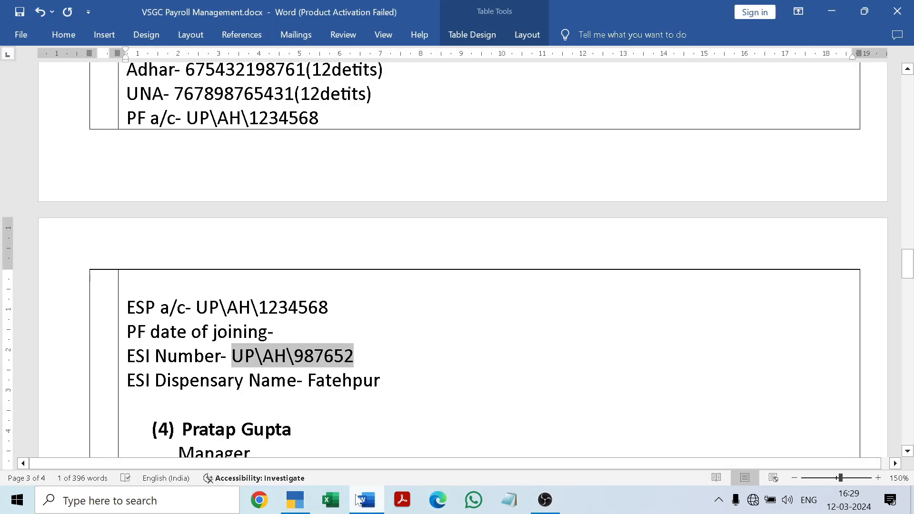
left_click(360, 502)
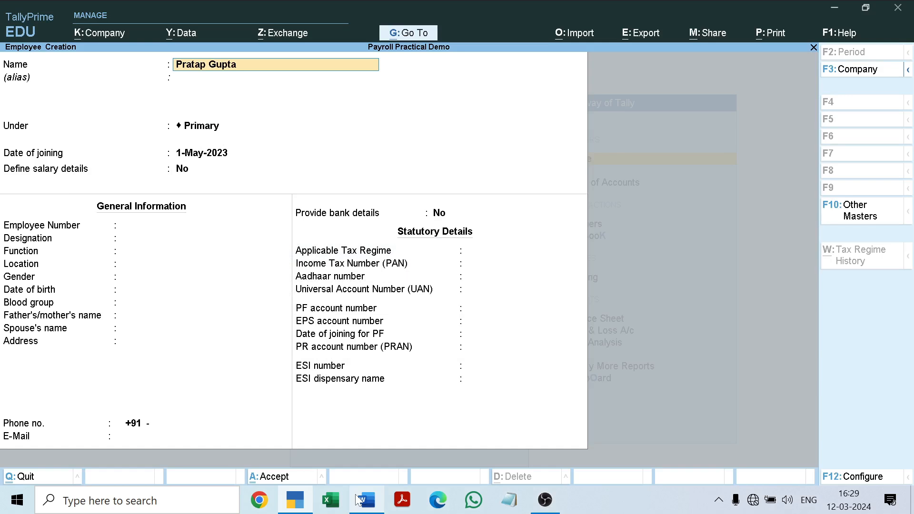
Step: Leave the fourth employee's alias blank and place the employee under the Manager group
key("Return")
key("Return")
key("BackSpace")
key("Down")
key("Down")
key("Return")
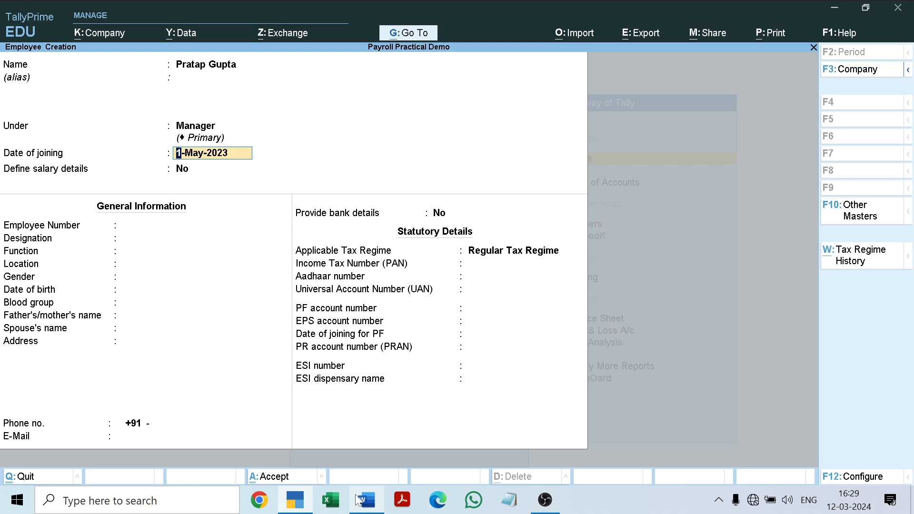
Step: Keep 1-May-2023 as the joining date without defining salary details, and enter the fourth employee's employee number
key("Return")
key("Return")
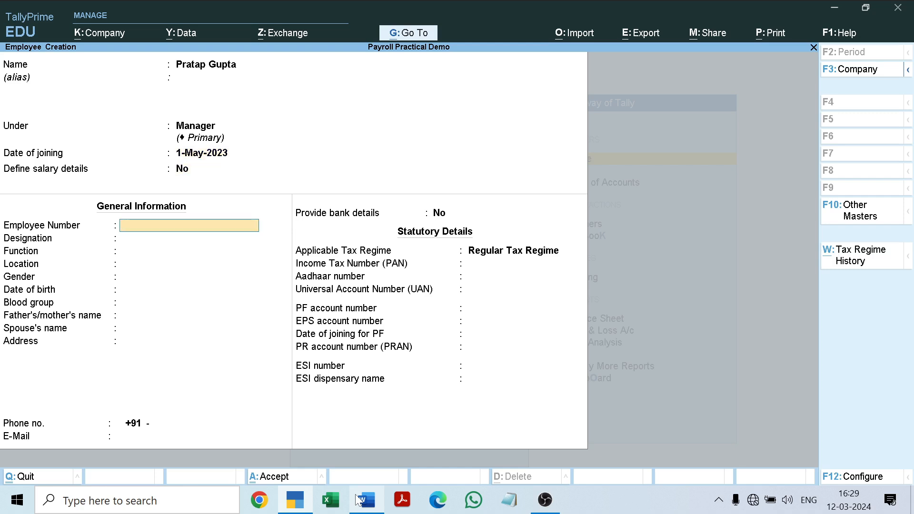
type("VSGC004")
key("Return")
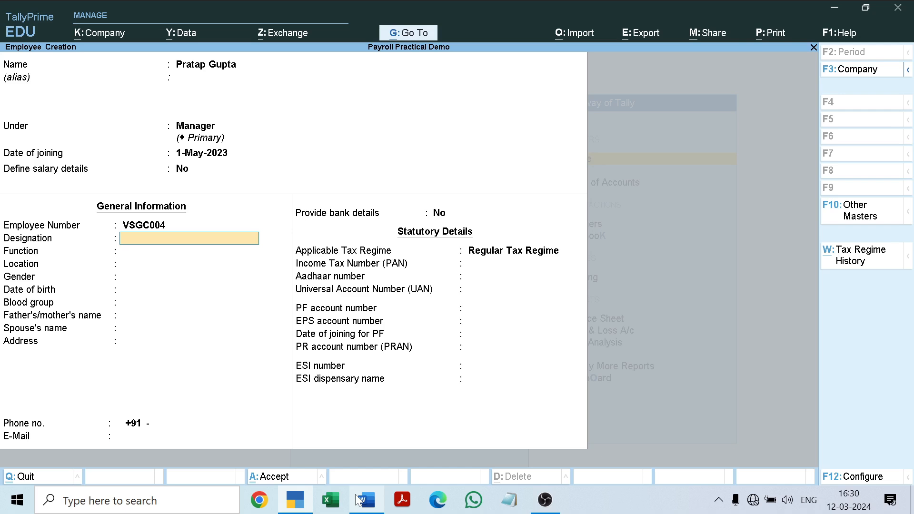
Step: Set the fourth employee's designation to Sales Manager and the function to Management
type("Sales")
type("Manager")
key("Return")
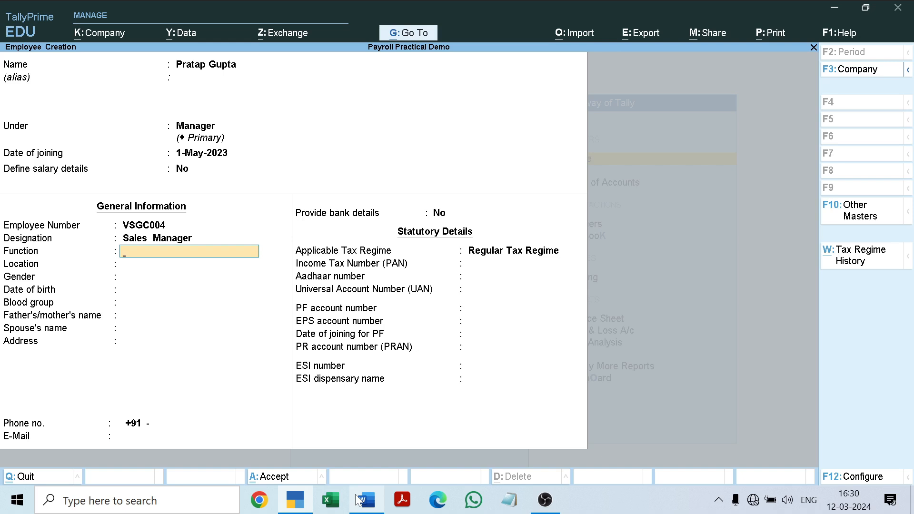
type("Management")
key("Return")
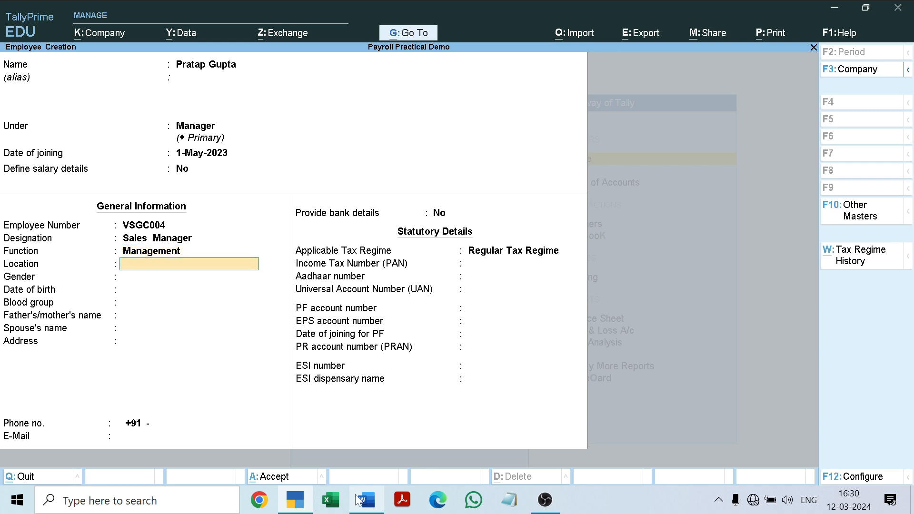
Step: Set the fourth employee's location to Fatehpur and the gender to Male
type("Fatehpu")
key("Return")
key("Down")
key("Down")
key("Return")
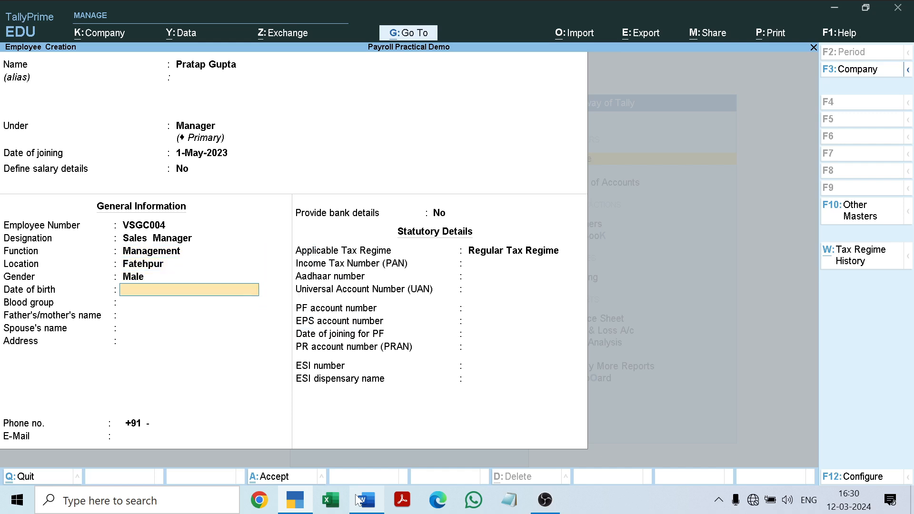
Step: Set the blood group to A1 Positive, leaving the date of birth and the parent's and spouse's names blank
key("Return")
key("Down")
key("Down")
key("Down")
key("Down")
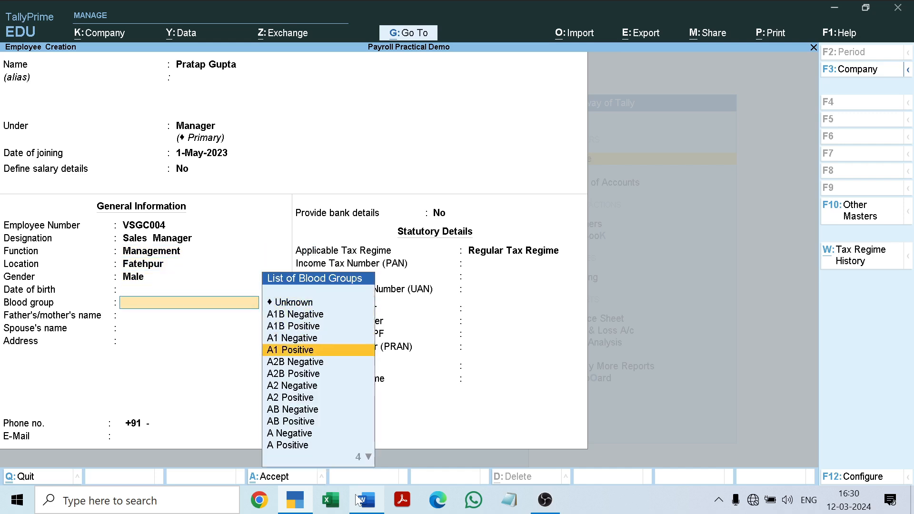
key("Return")
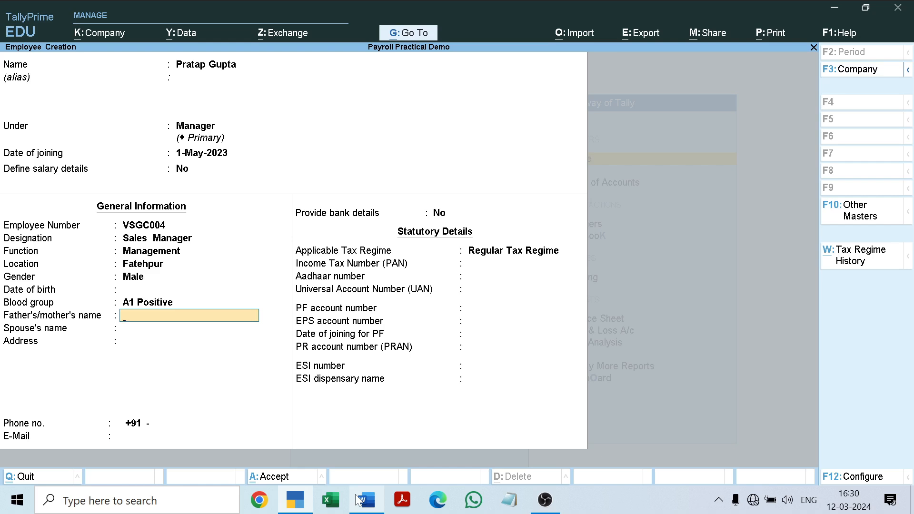
key("Return")
Step: Leave the address blank and enter the fourth employee's phone number
key("Return")
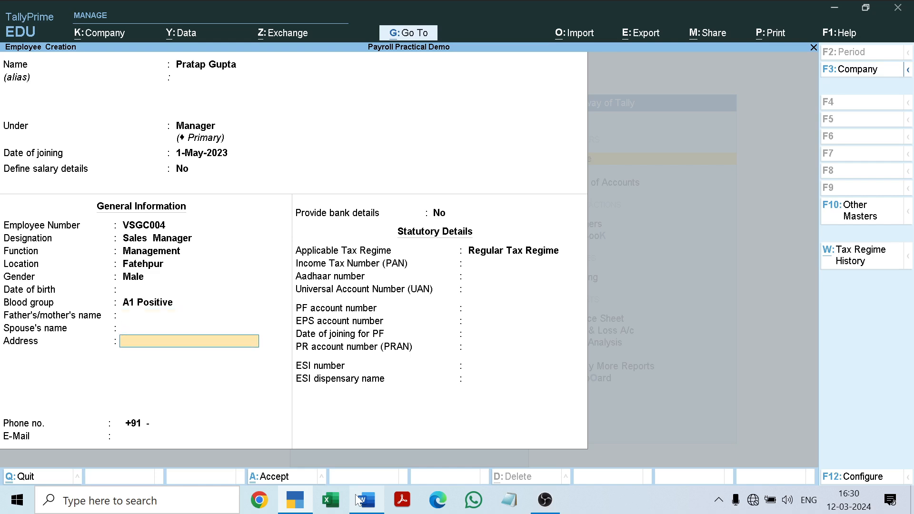
key("Return")
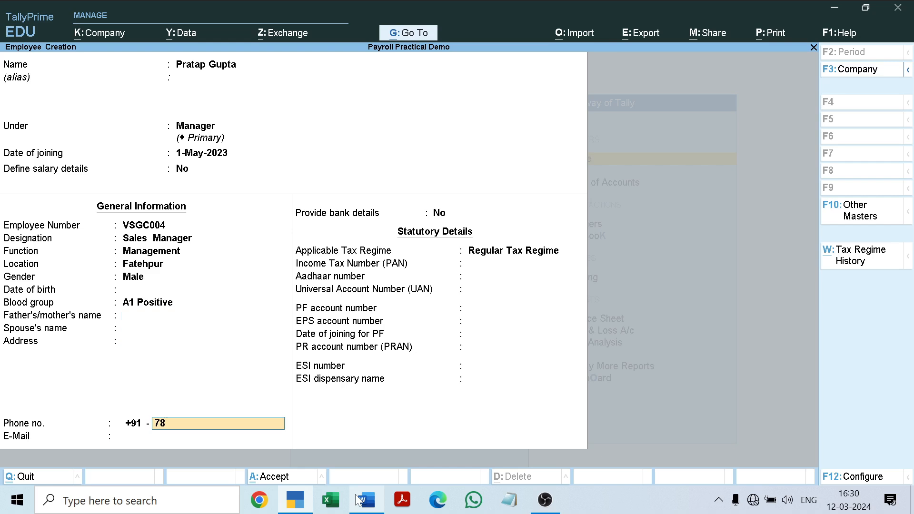
key("Return")
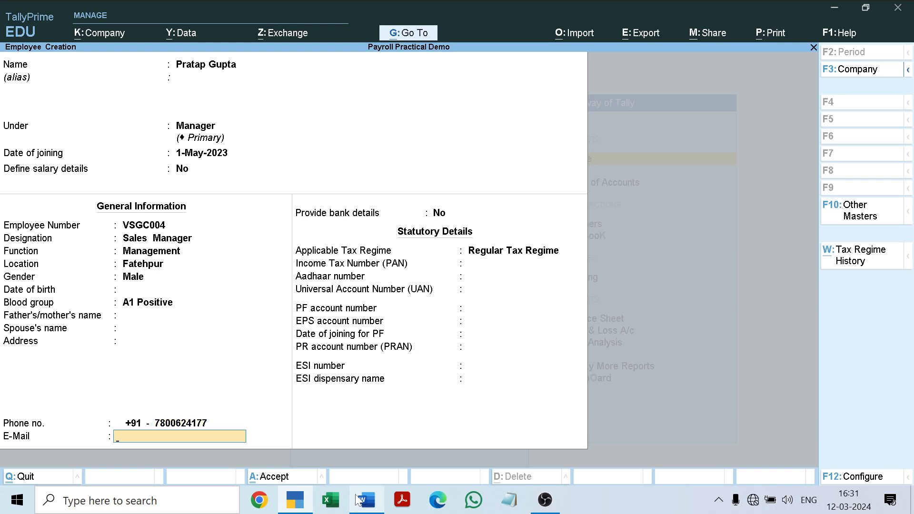
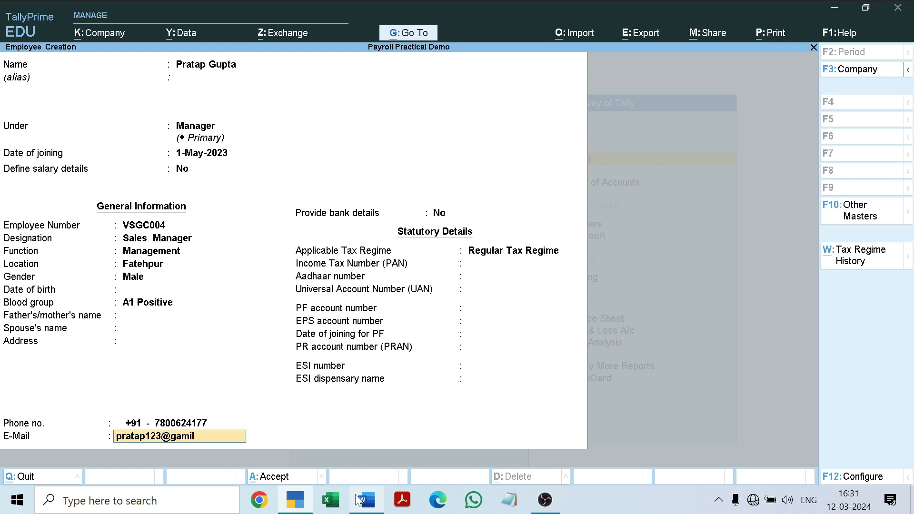
Step: Enter the fourth employee's e-mail address in the general information
key("Return")
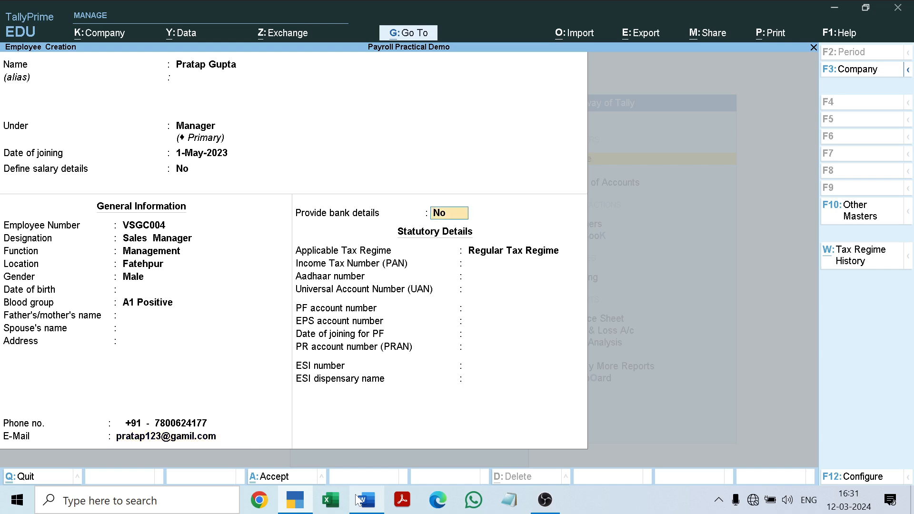
Step: Skip bank details, keep Regular Tax Regime, and copy the fourth employee's PAN from the Word document into the statutory details
key("Return")
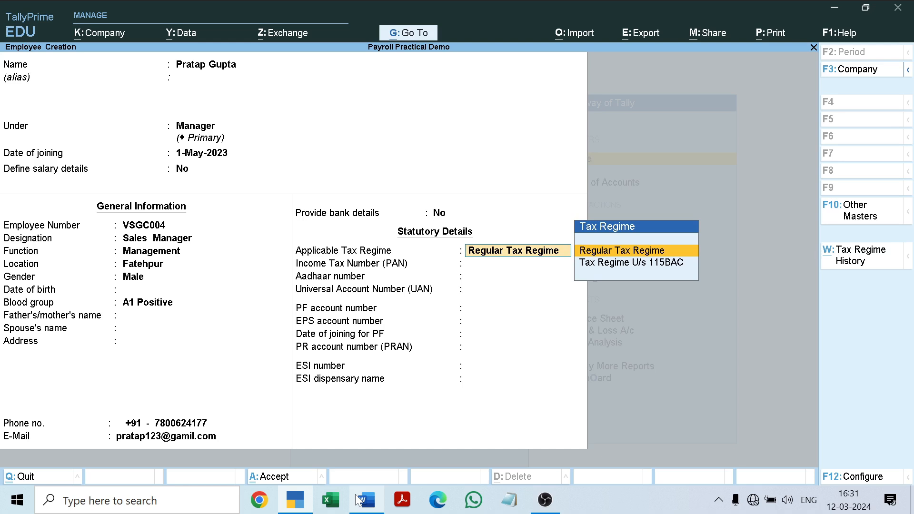
key("Return")
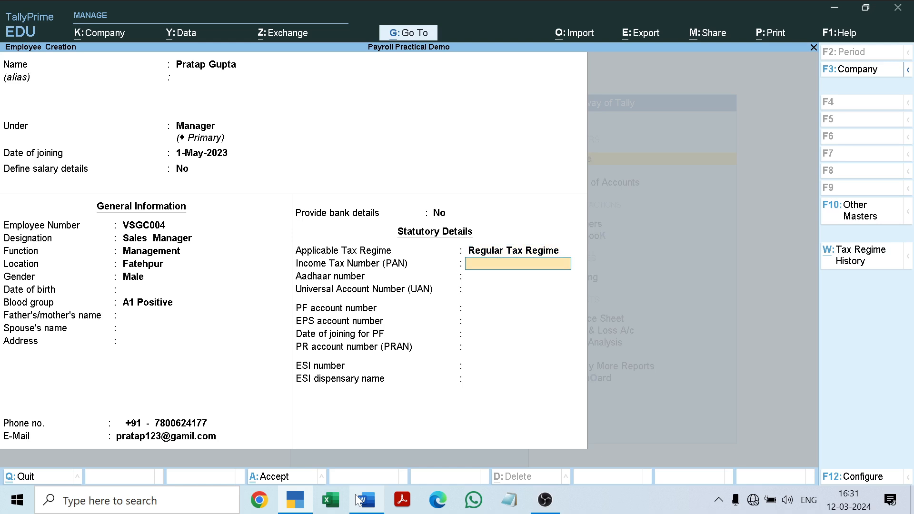
left_click(362, 500)
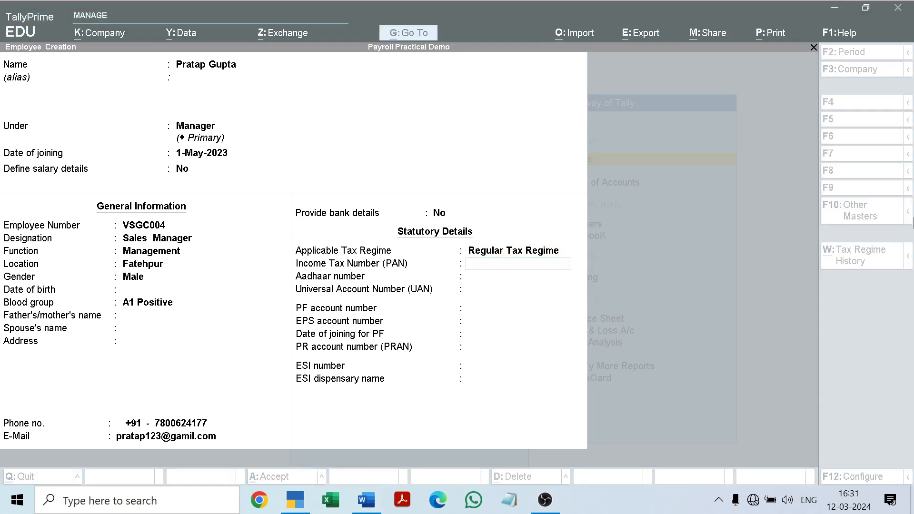
left_click(365, 501)
left_click_drag(909, 265, 909, 286)
left_click(251, 208)
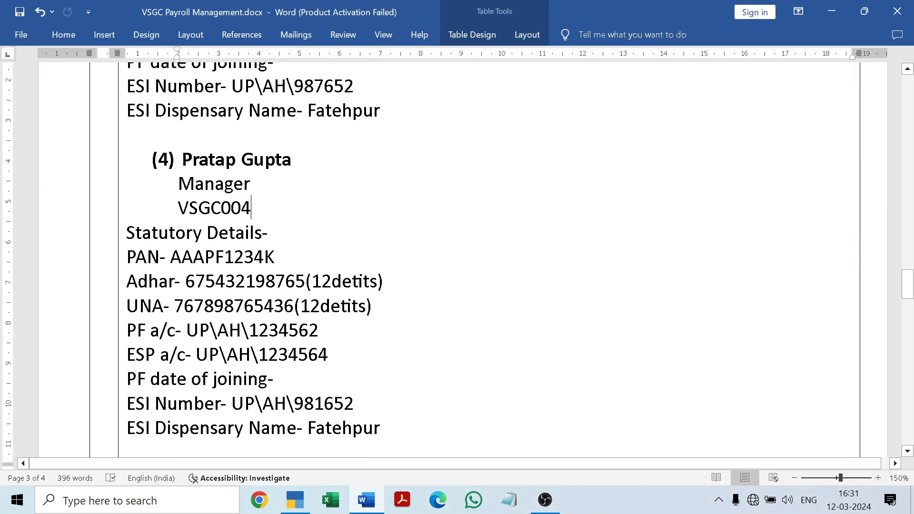
left_click_drag(171, 257, 287, 258)
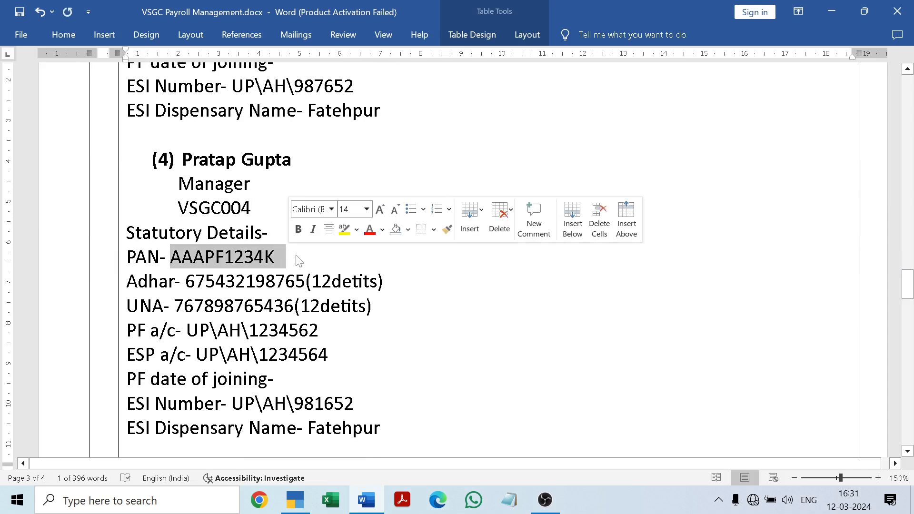
left_click(366, 499)
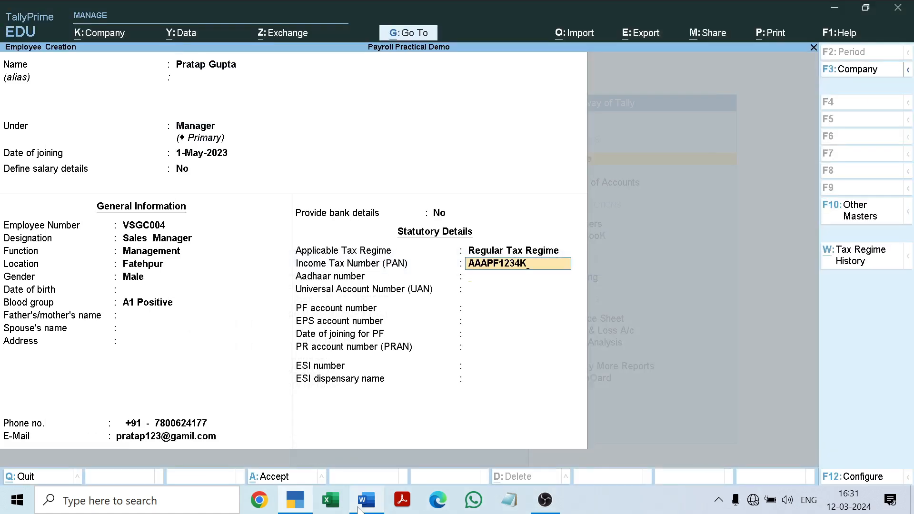
key("Return")
Step: Copy the fourth employee's Aadhaar number from the Word document, without the digit note, into the statutory details
left_click(361, 506)
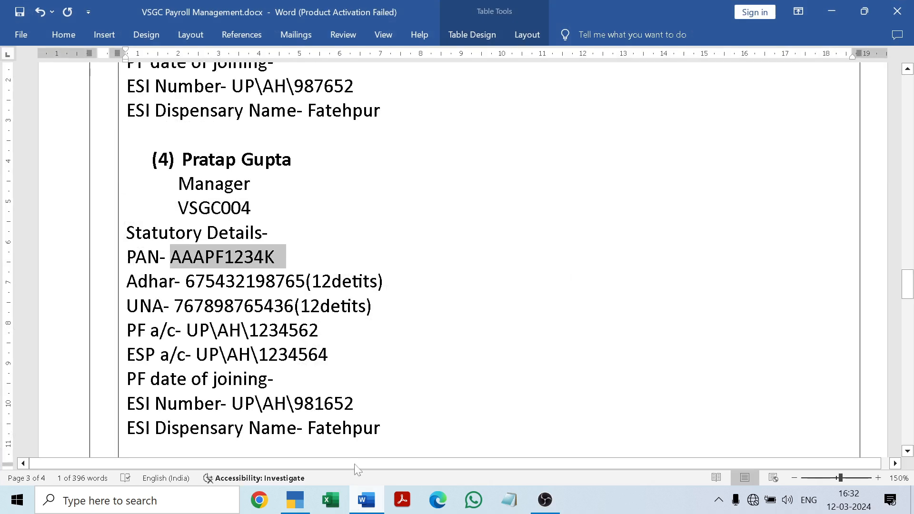
left_click_drag(186, 281, 305, 281)
key("ctrl+c")
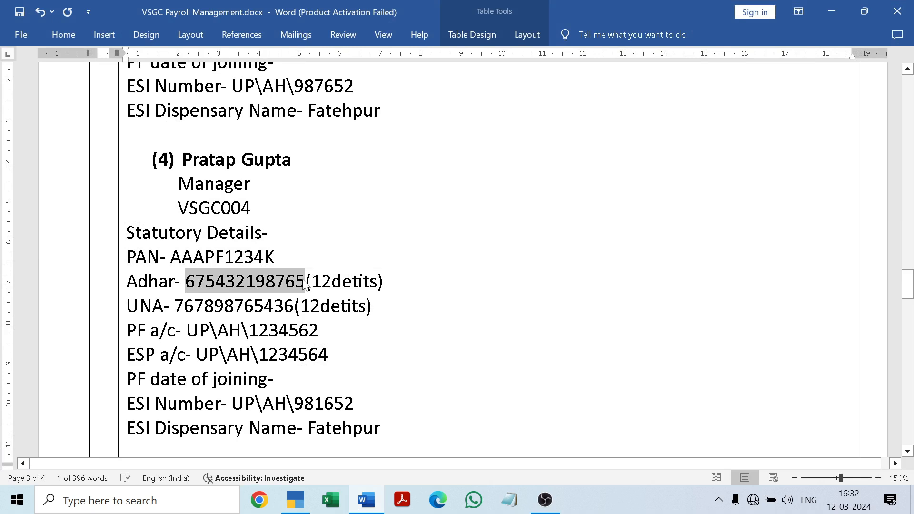
left_click(365, 503)
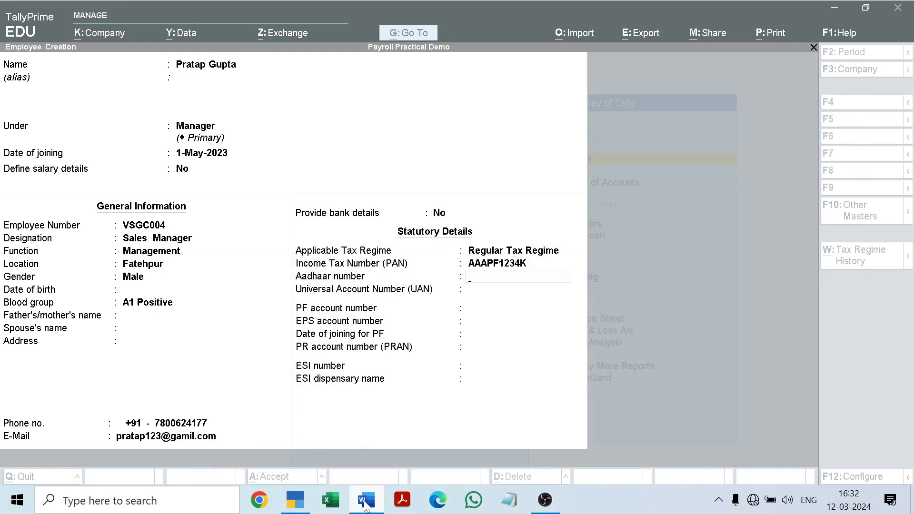
key("ctrl+v")
key("Return")
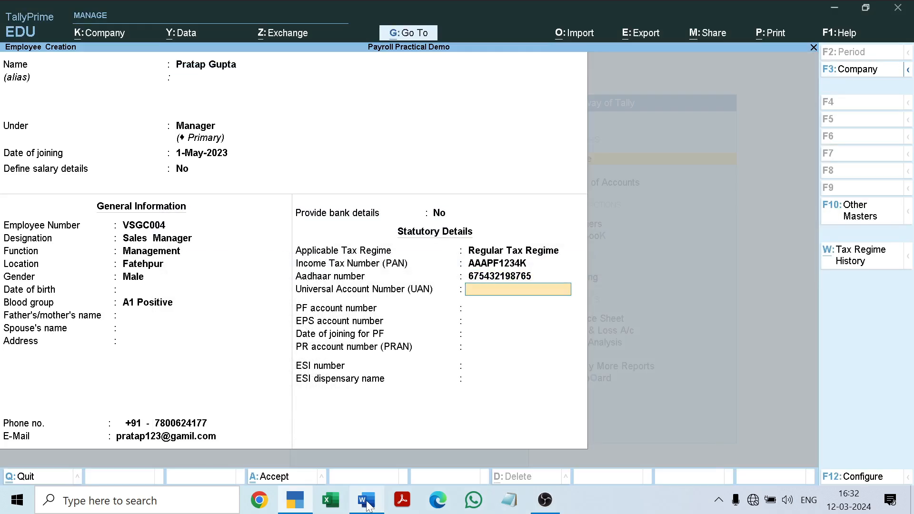
Step: Copy the fourth employee's Universal Account Number from the Word document into the UAN field
left_click(366, 504)
left_click_drag(175, 306, 294, 306)
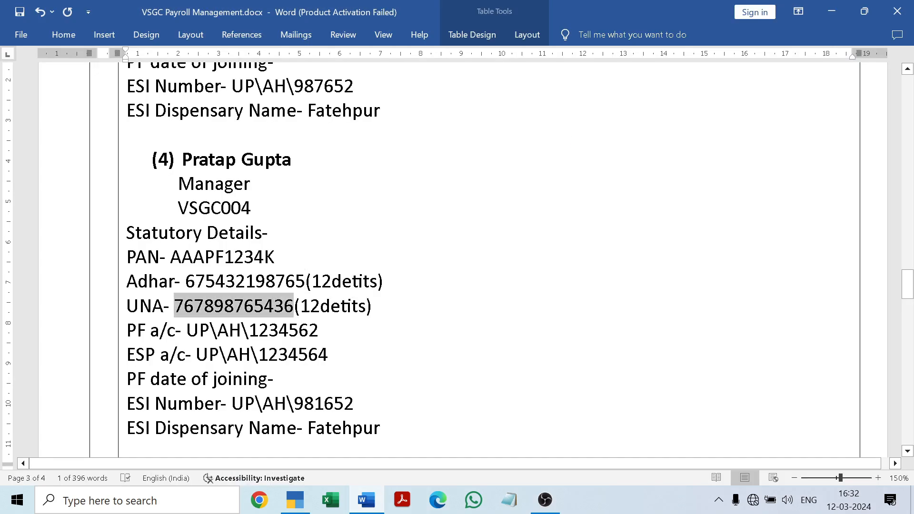
key("ctrl+c")
left_click(366, 500)
key("ctrl+alt+v")
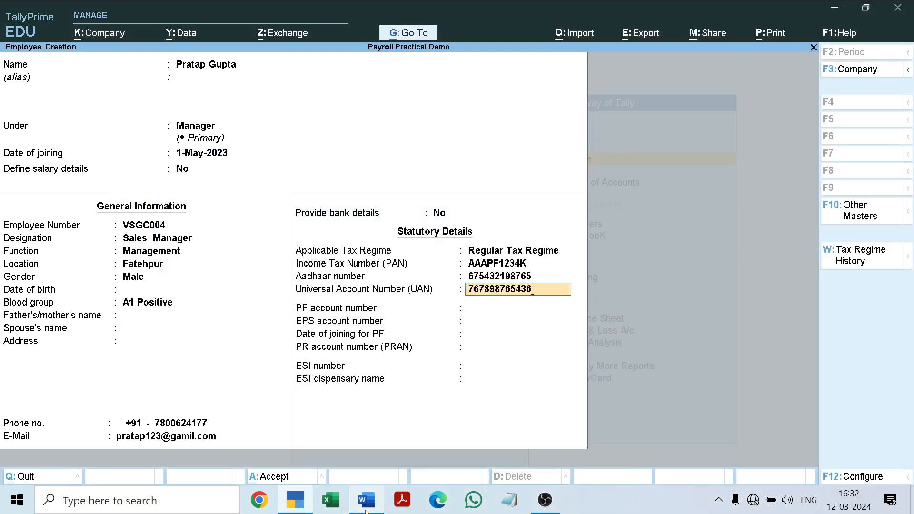
key("Return")
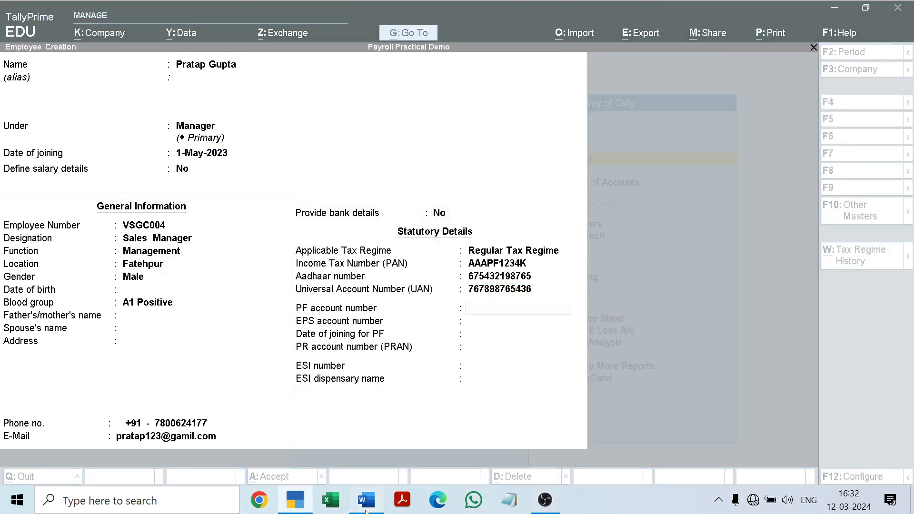
Step: Copy the fourth employee's PF account number from the Word document into the statutory details and accept the same number for EPS
left_click(366, 510)
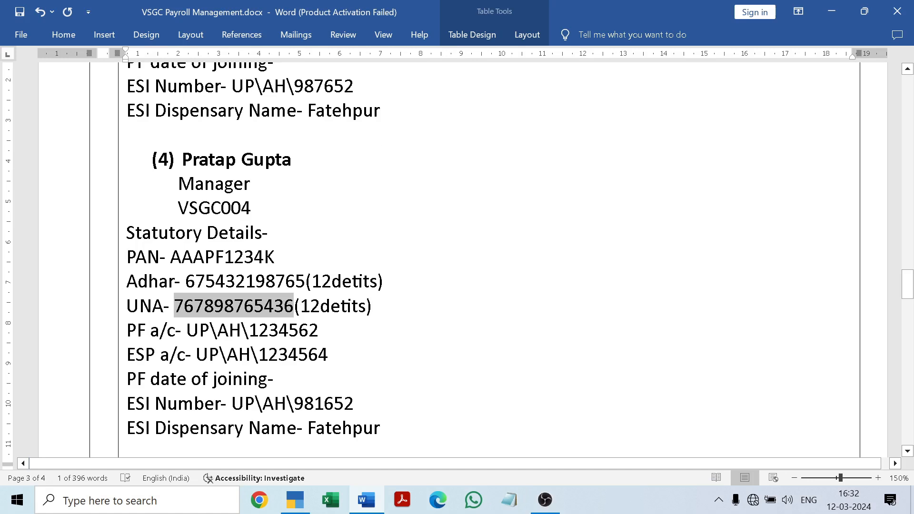
left_click_drag(187, 329, 318, 329)
key("ctrl+c")
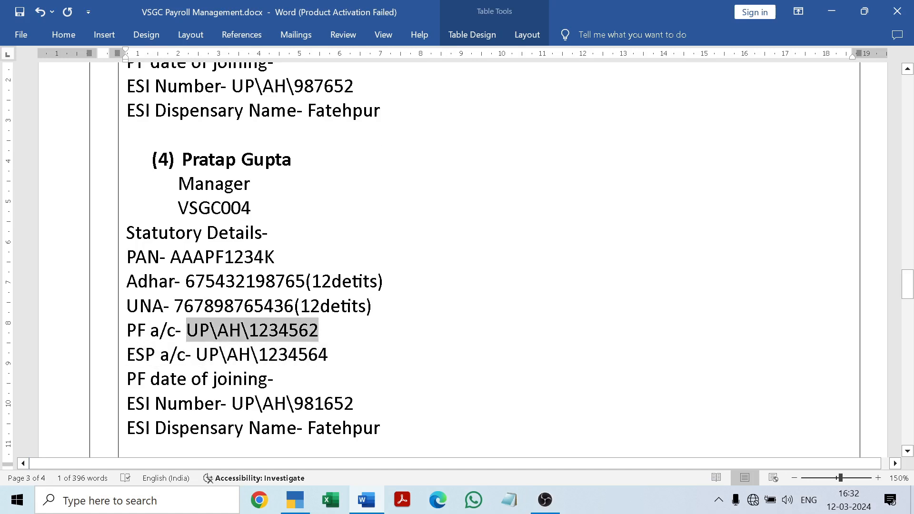
type("c- c")
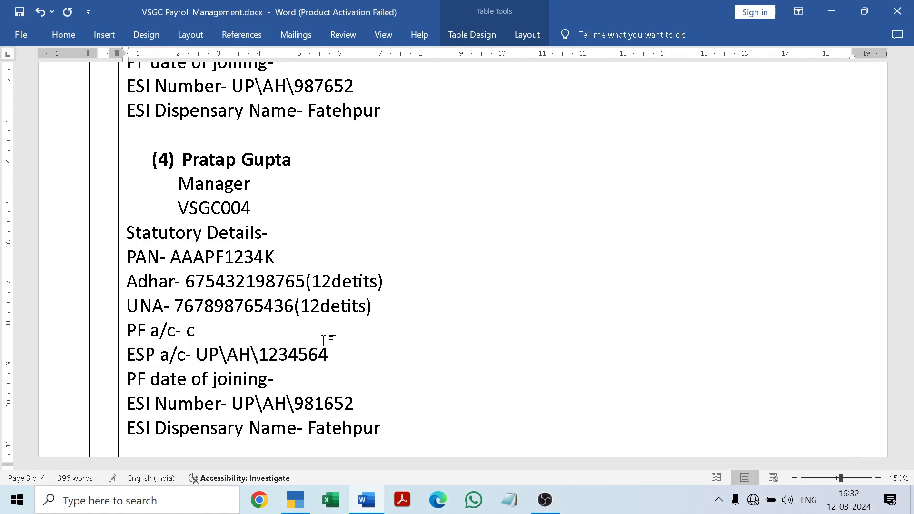
left_click(40, 12)
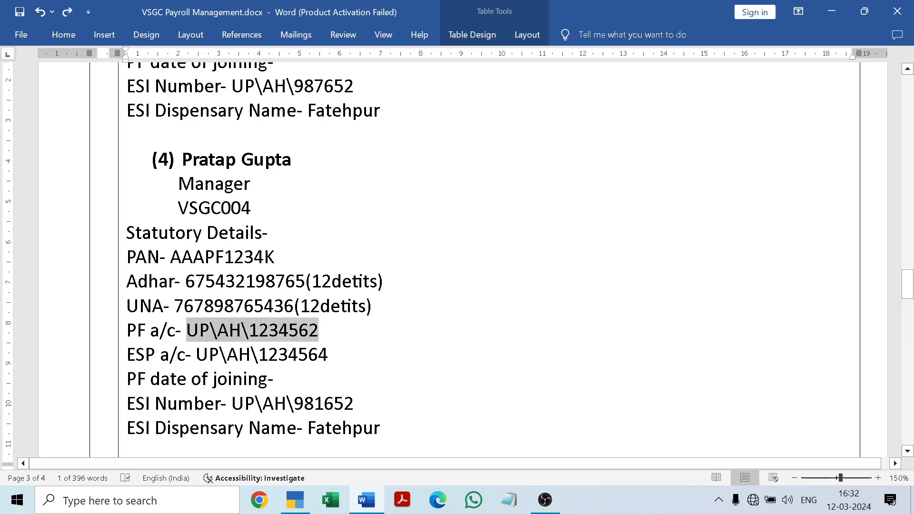
left_click(371, 502)
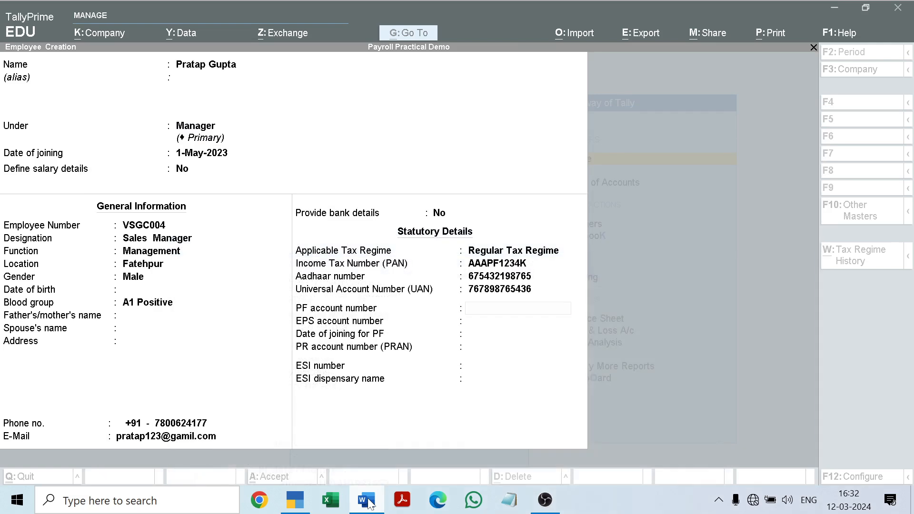
key("ctrl+v")
key("Return")
key("Return")
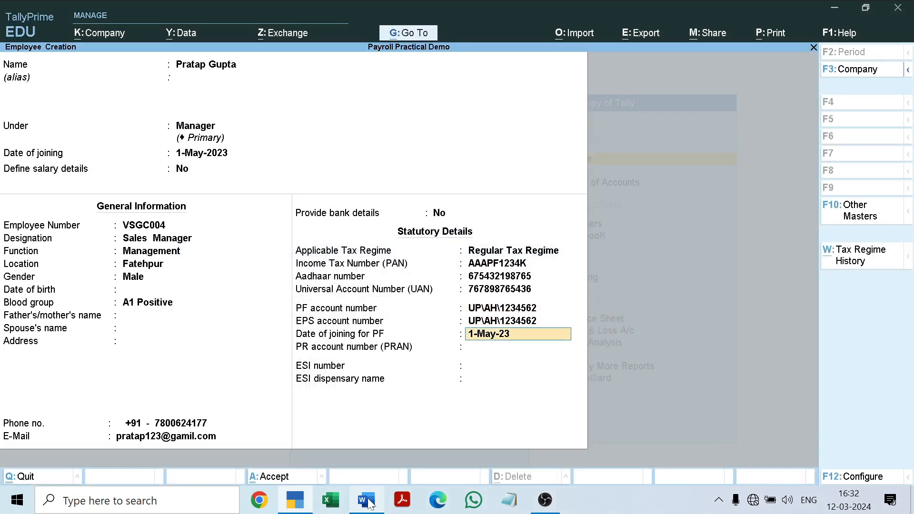
Step: Keep 1-May-23 as the PF joining date and enter the fourth employee's PR account number
key("Return")
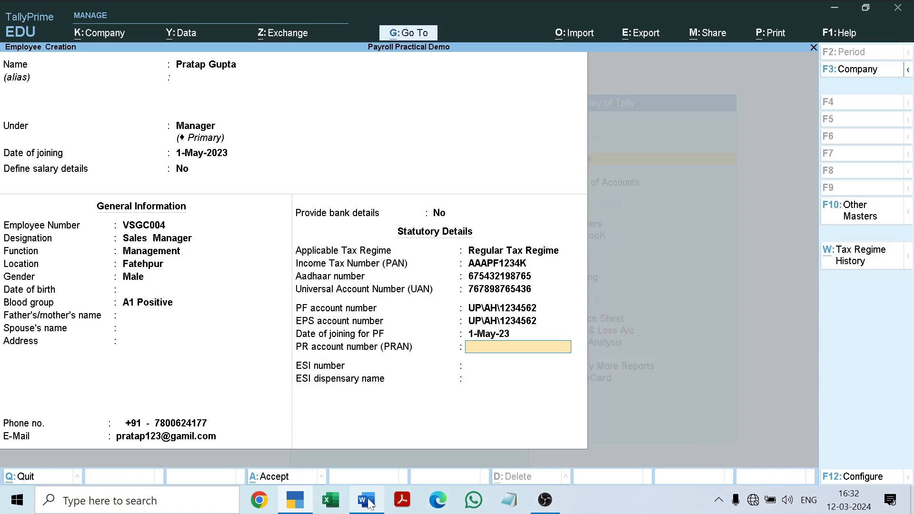
key("Return")
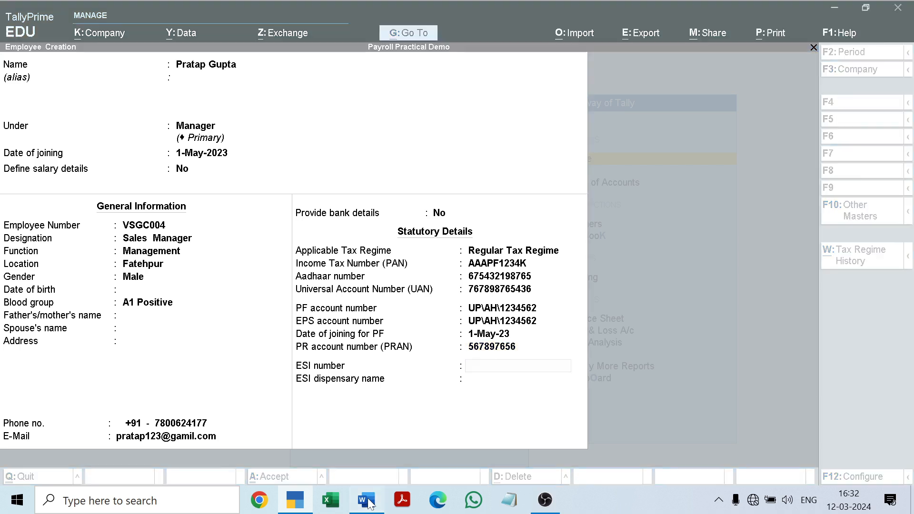
Step: Copy the fourth employee's ESI number from the Word document into the ESI number field of the statutory details
left_click(370, 502)
left_click_drag(232, 404, 352, 417)
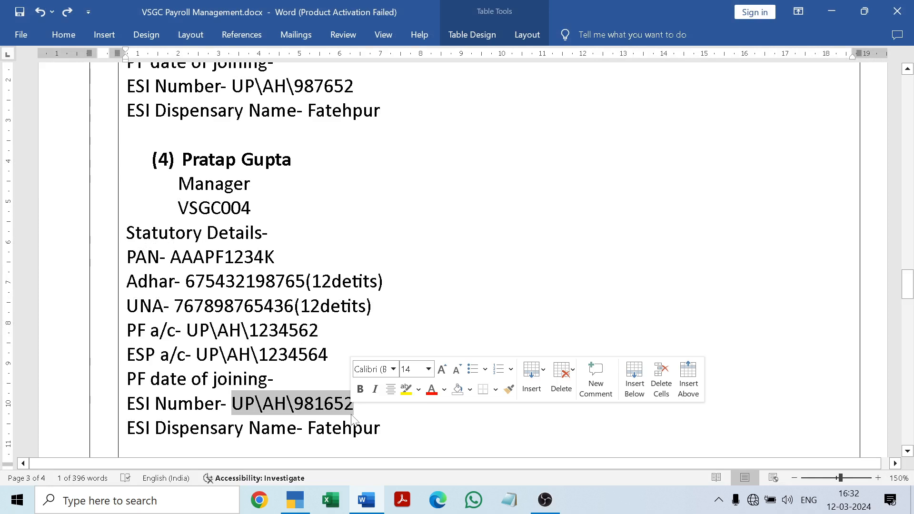
key("ctrl+c")
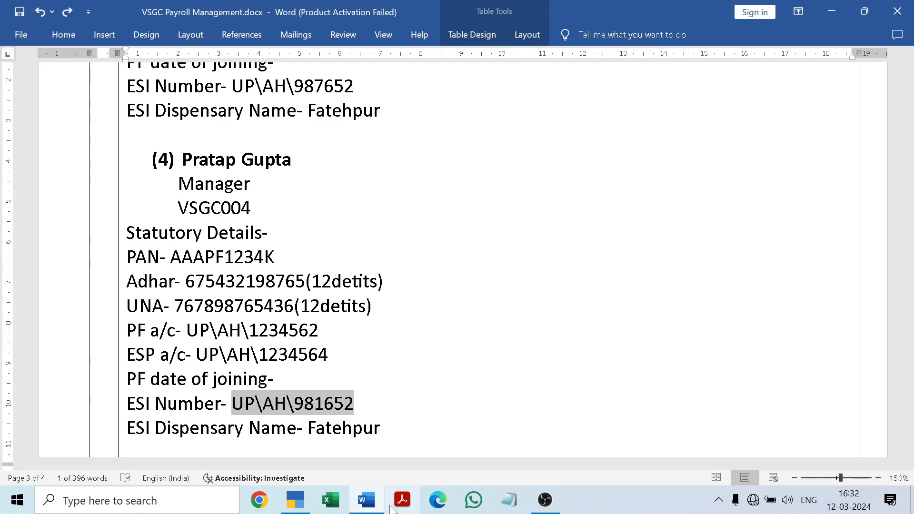
left_click(371, 502)
key("ctrl+alt+v")
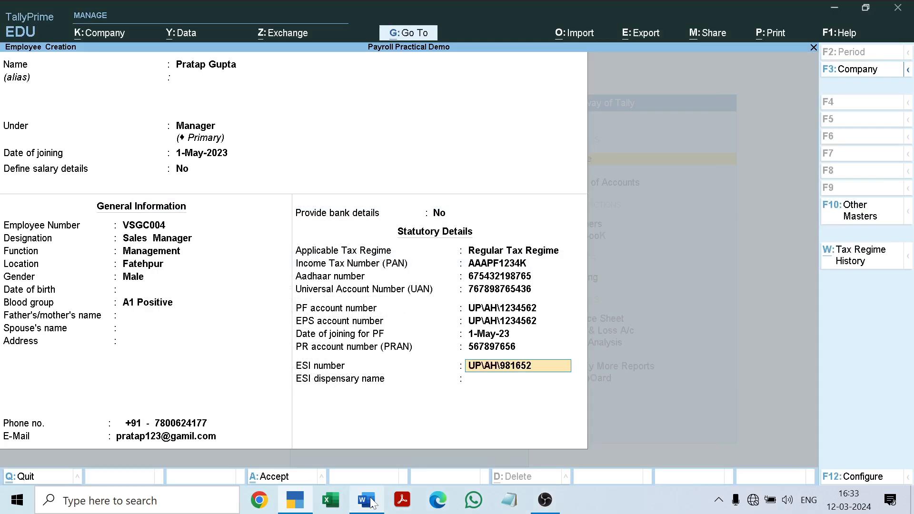
Step: Enter Fatehpur as the ESI dispensary name, save the fourth employee's master and leave employee creation
key("Return")
type("Fat")
key("BackSpace")
key("BackSpace")
type("Fatehpur")
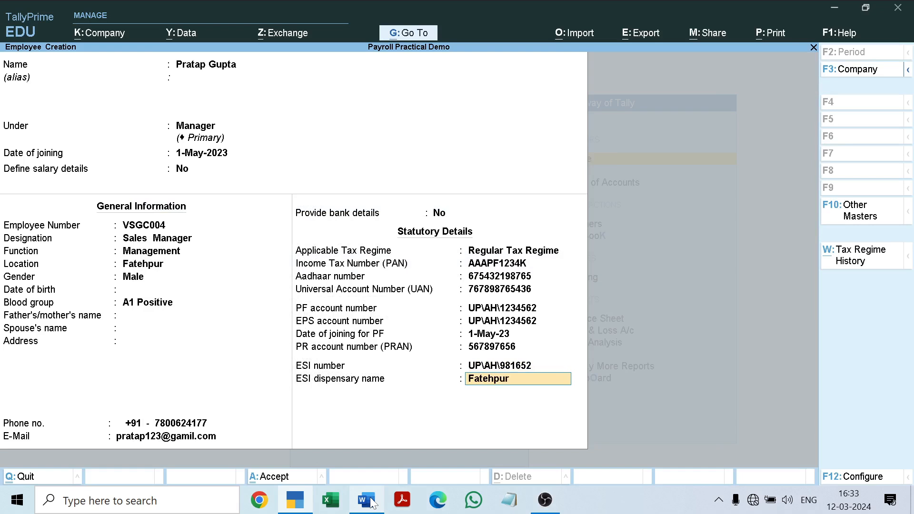
key("Return")
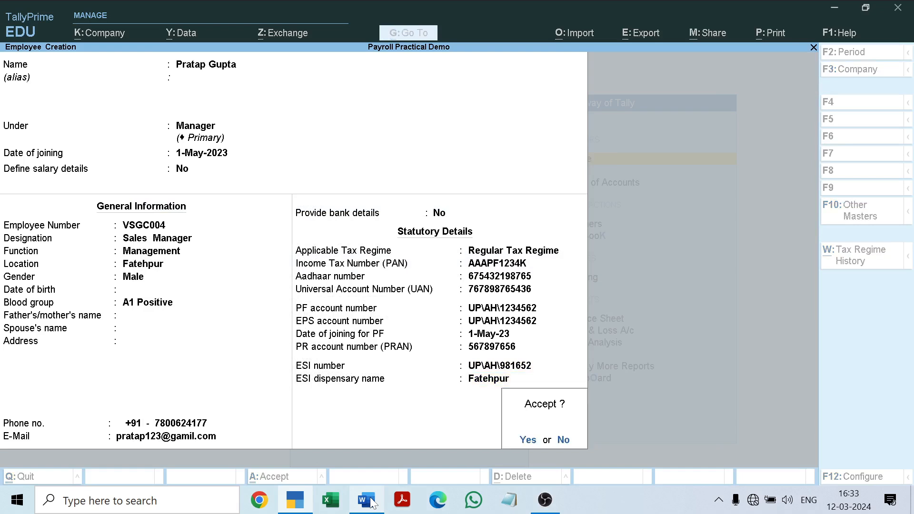
key("Return")
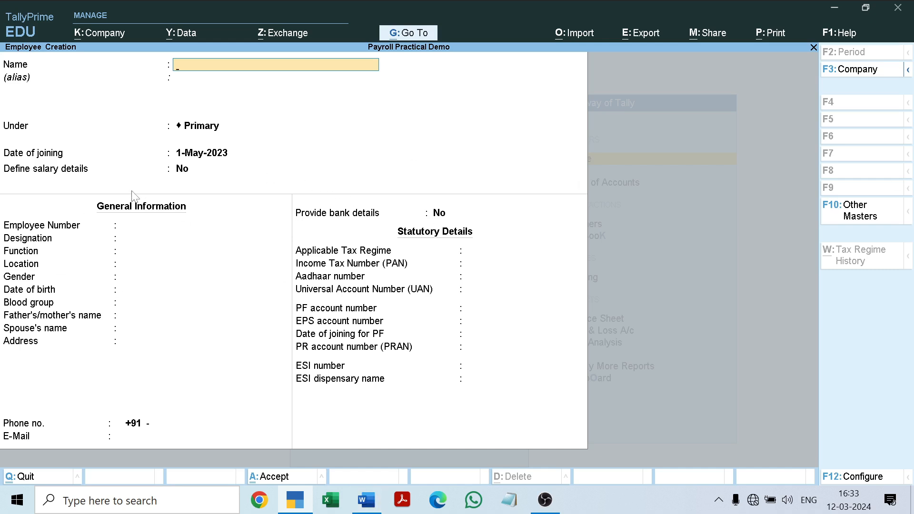
key("Escape")
key("Return")
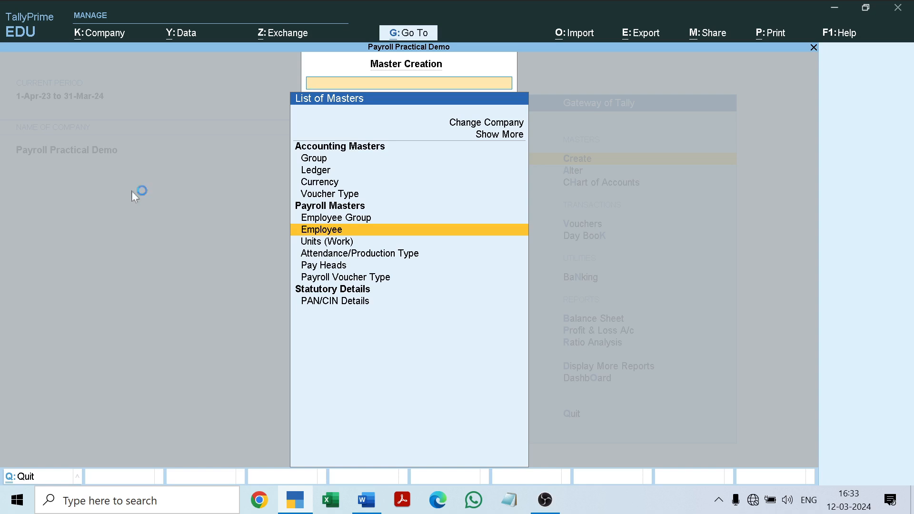
key("Up")
key("Down")
key("Down")
key("Down")
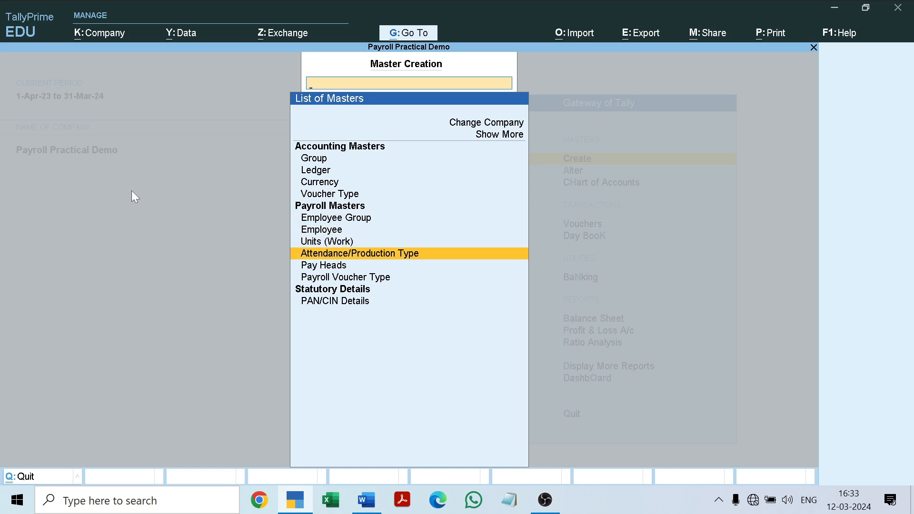
key("Down")
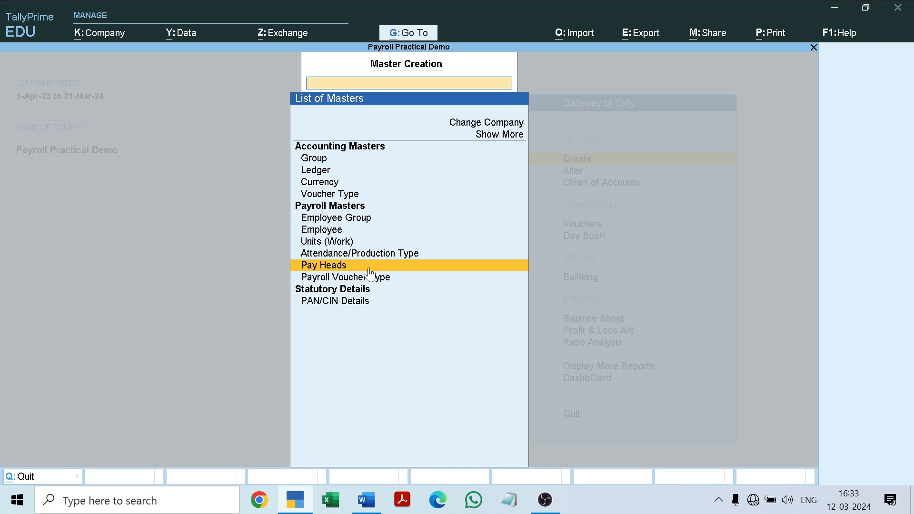
key("Escape")
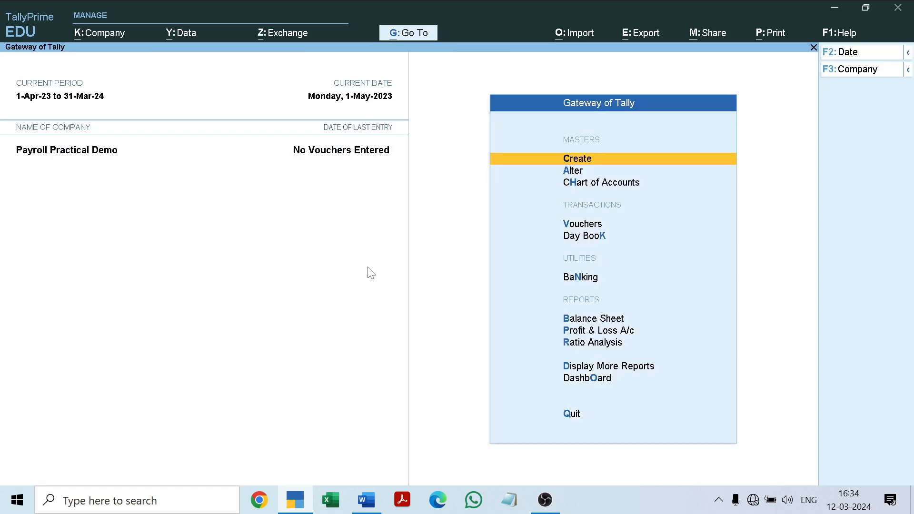
Step: Examine the employees created so far and their groups in the alteration list of employees
key("a")
key("Down")
key("Down")
key("Down")
key("Down")
key("Down")
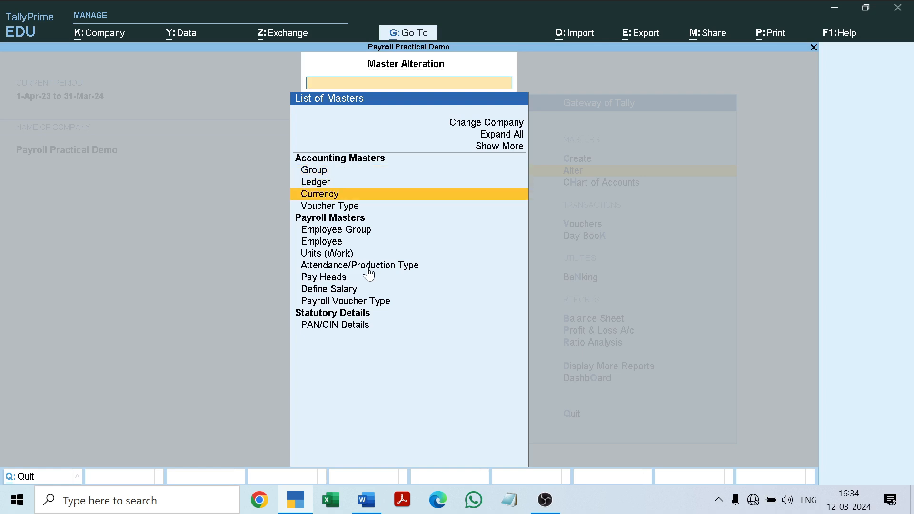
key("Return")
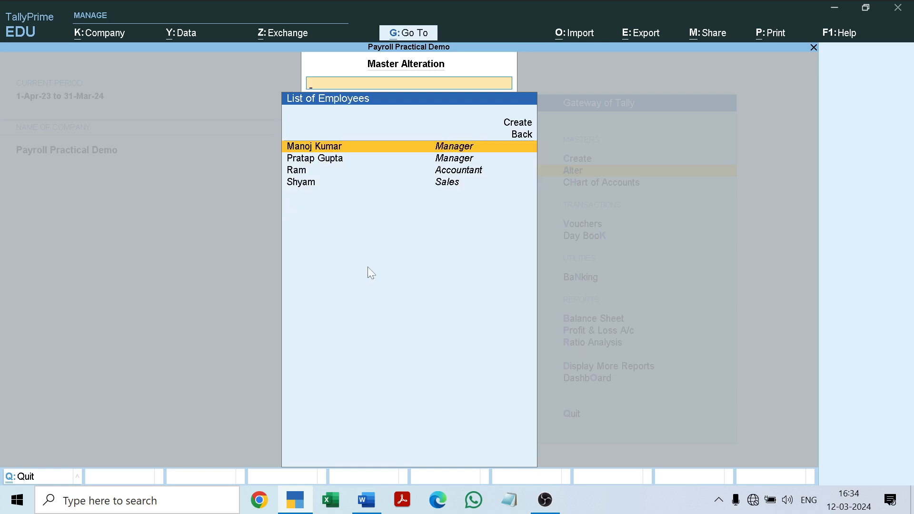
key("Down")
key("Down")
key("Down")
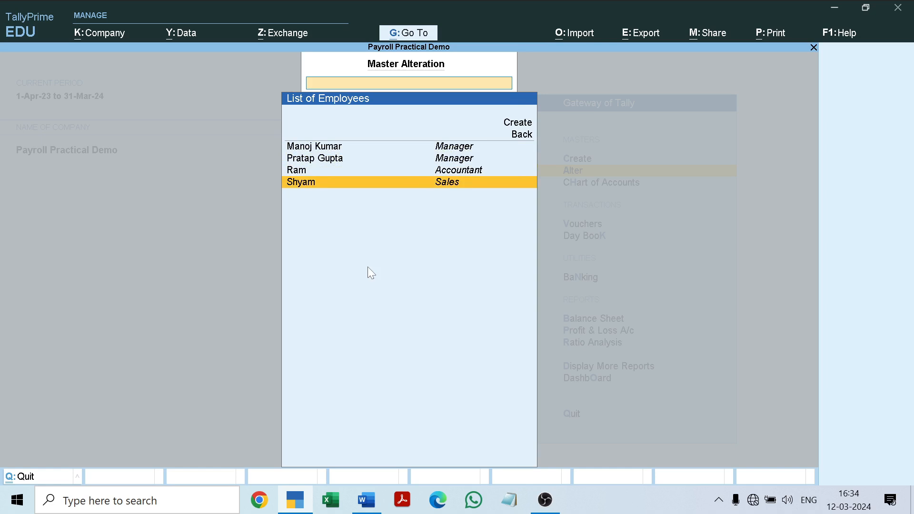
key("Up")
key("Up")
key("Up")
key("Down")
key("Down")
key("Down")
key("Up")
key("Up")
key("Up")
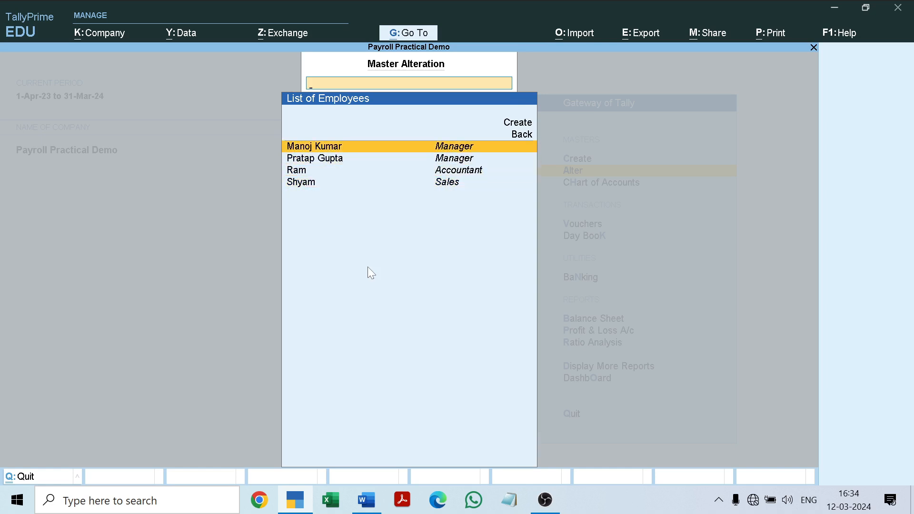
key("Down")
key("Down")
key("Down")
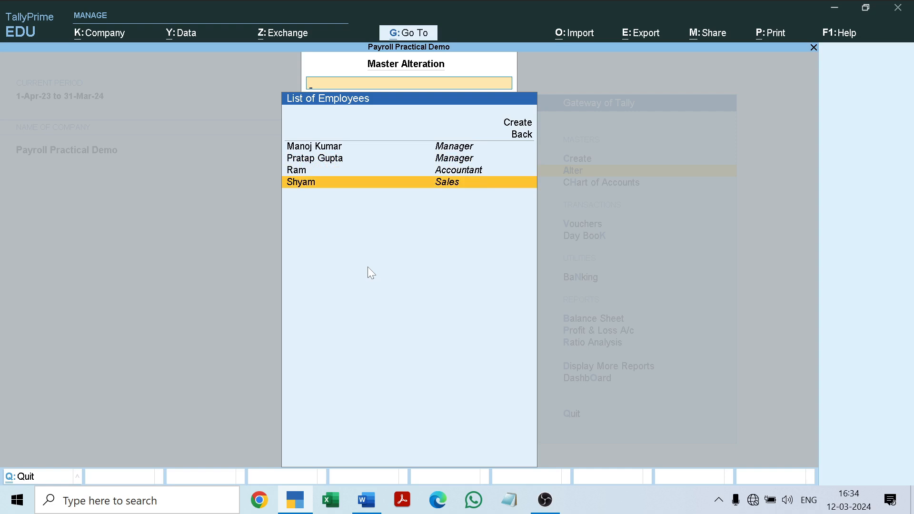
key("Escape")
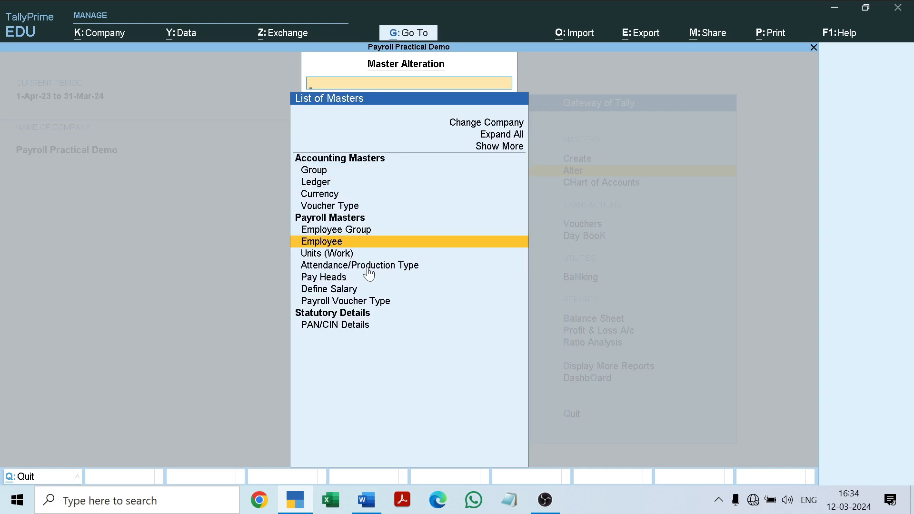
Step: Check the existing work units and attendance/production types in the master alteration lists
key("Down")
key("Return")
key("Escape")
key("Down")
key("Return")
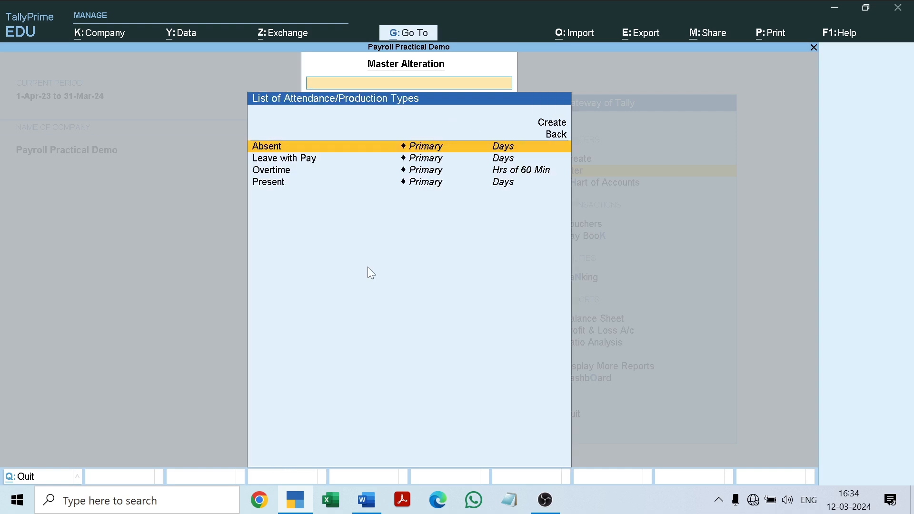
key("Escape")
Step: Check the existing employee groups in master alteration, and return to the Gateway of Tally
key("Up")
key("Up")
key("Up")
key("Return")
key("Escape")
key("Escape")
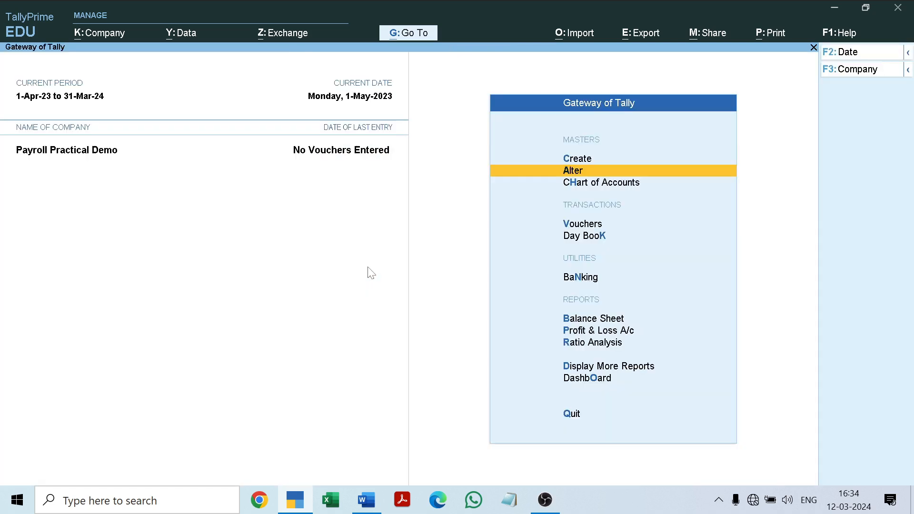
key("Up")
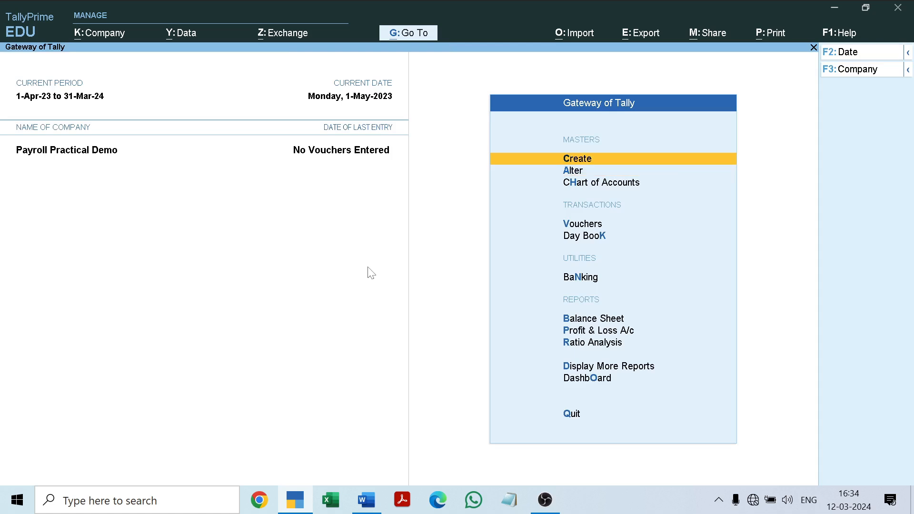